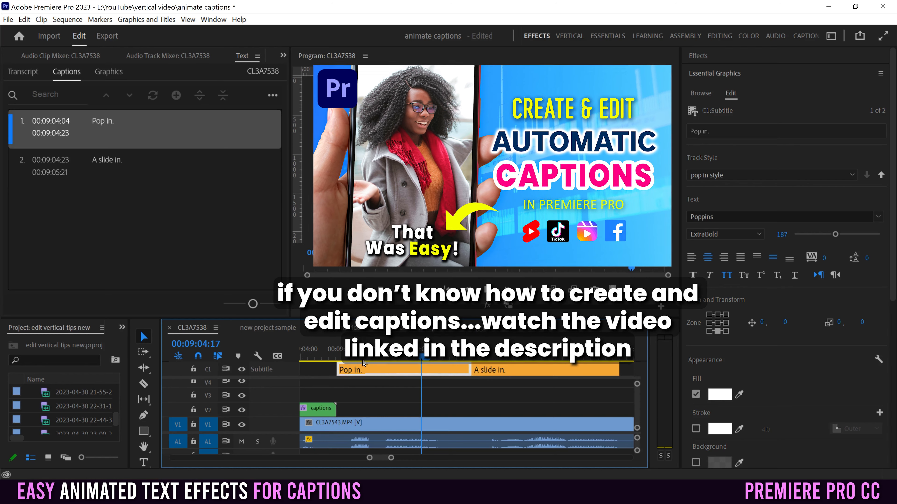
# Select both subtitle captions in the timeline and upgrade them from captions to graphics
pyautogui.click(283, 55)
pyautogui.click(293, 70)
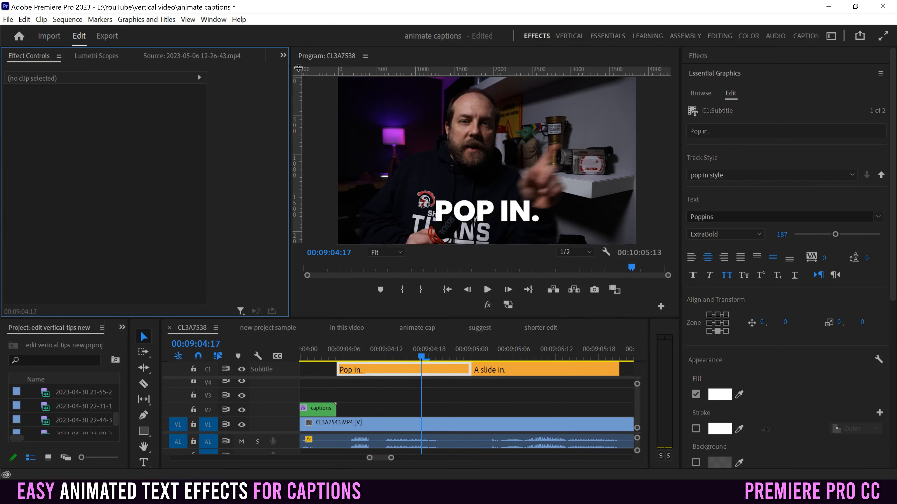
pyautogui.click(436, 373)
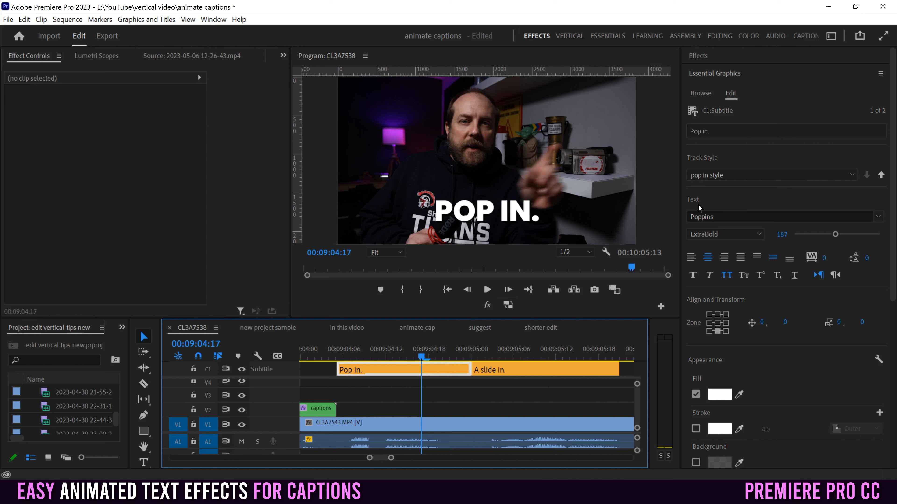
pyautogui.moveTo(547, 391); pyautogui.dragTo(455, 369)
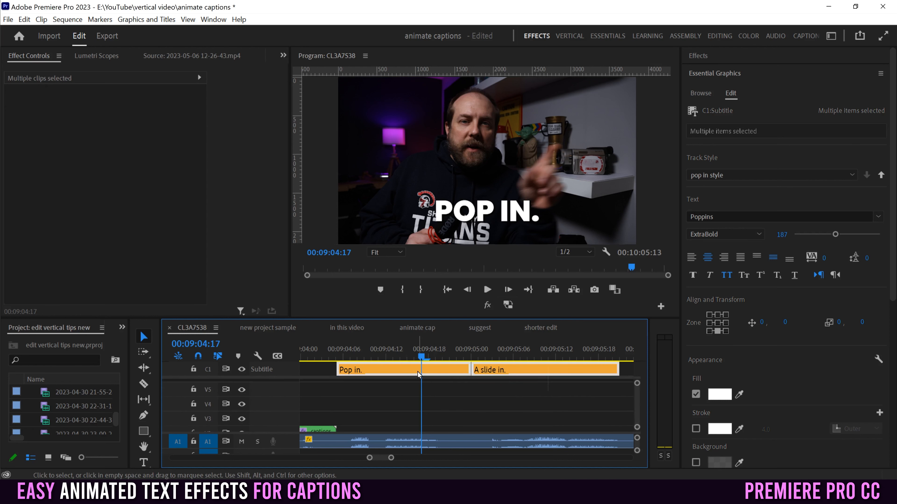
pyautogui.click(132, 19)
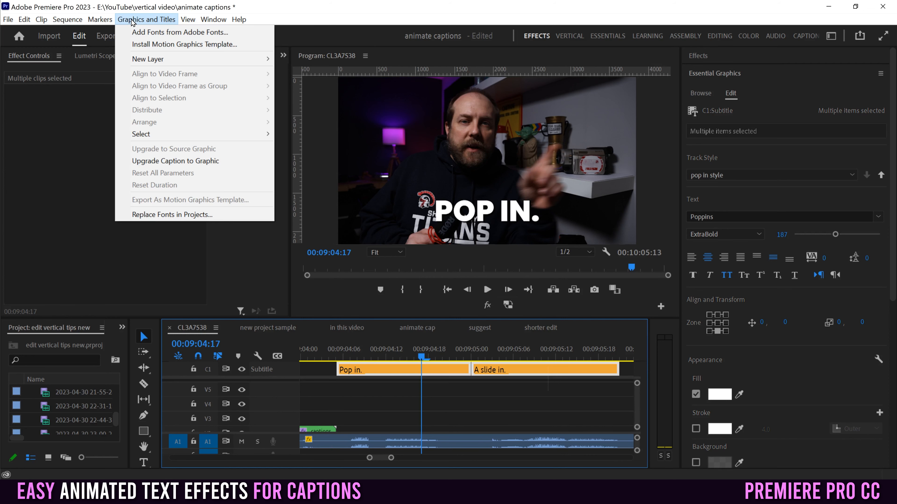
pyautogui.click(174, 162)
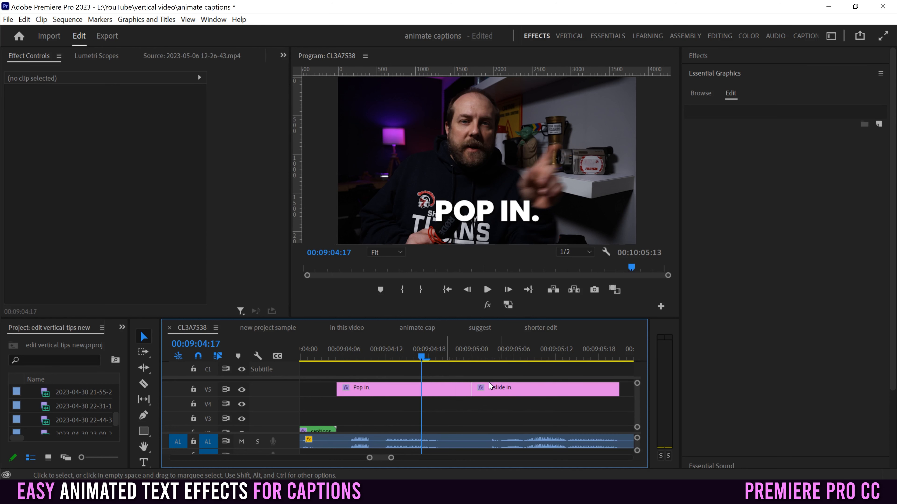
# Find the Distort Transform effect by searching for "transform" and apply it to the "pop in" caption graphic on V2
pyautogui.click(437, 394)
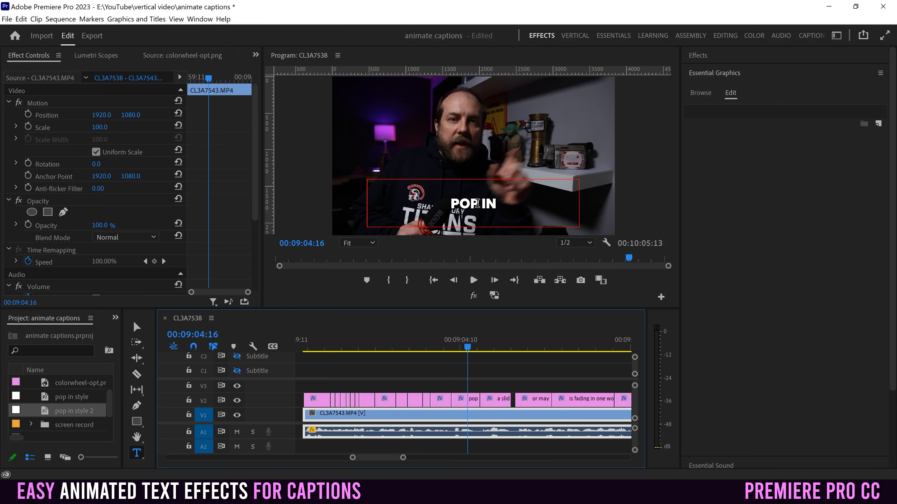
pyautogui.click(717, 58)
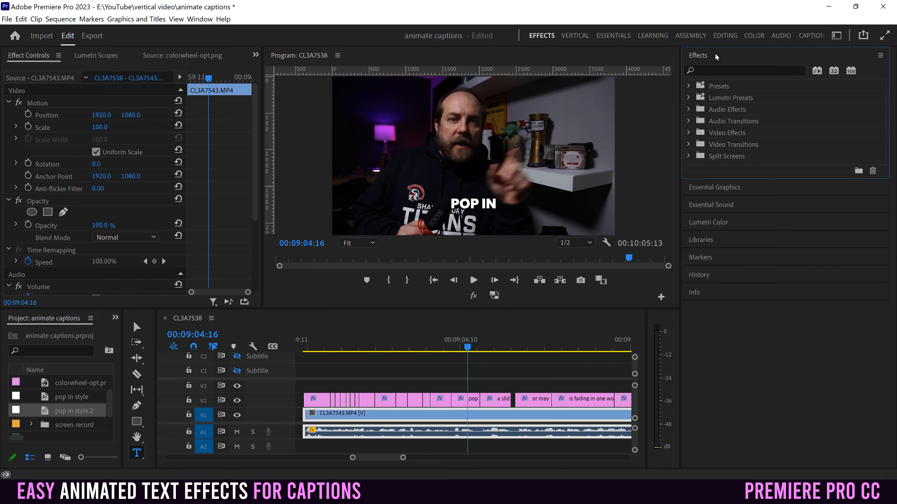
pyautogui.click(200, 19)
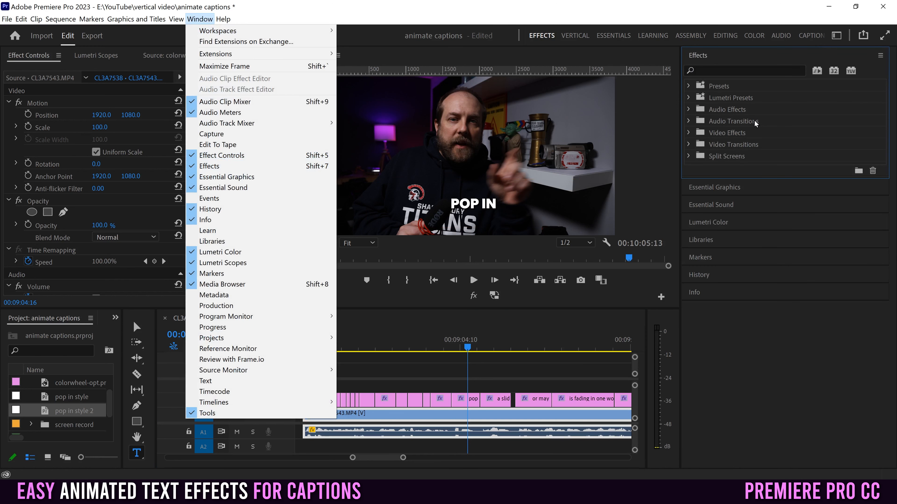
pyautogui.click(716, 70)
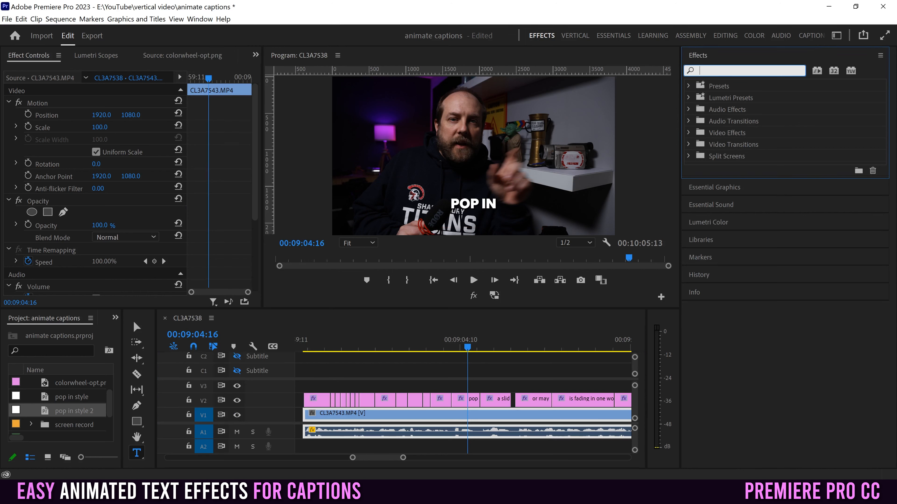
pyautogui.write('transform')
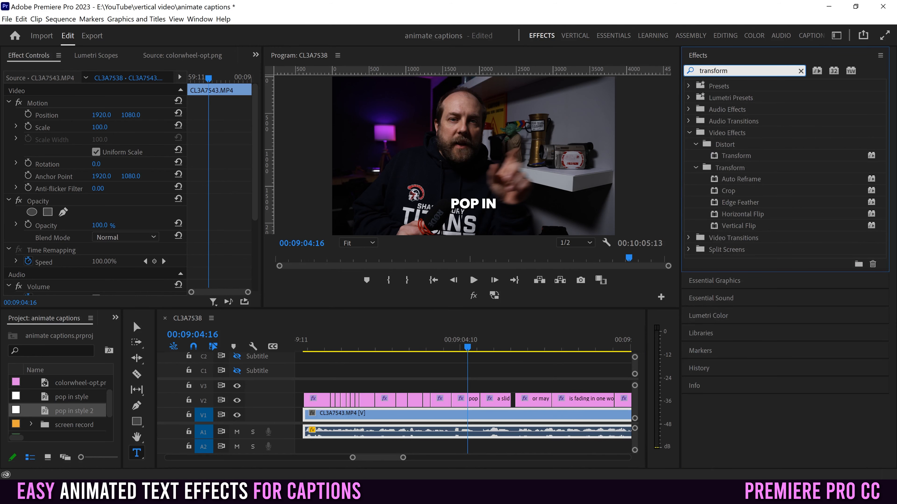
pyautogui.click(717, 156)
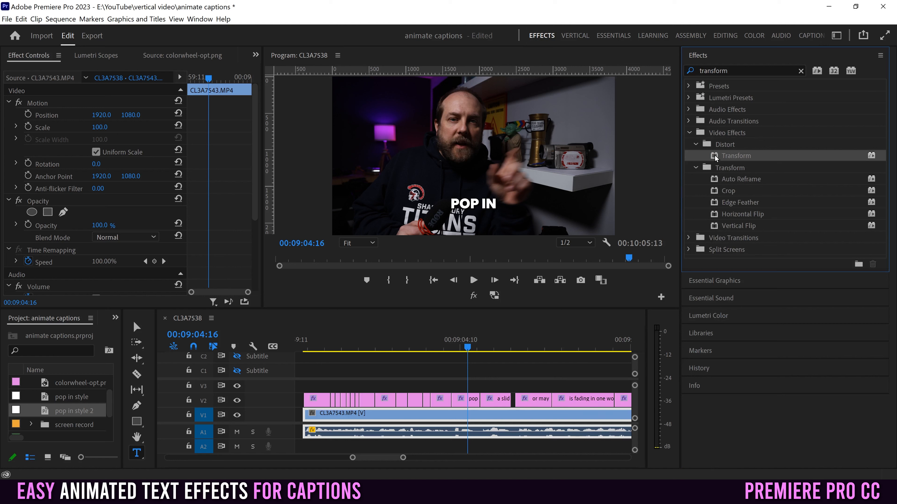
pyautogui.moveTo(715, 158); pyautogui.dragTo(464, 400)
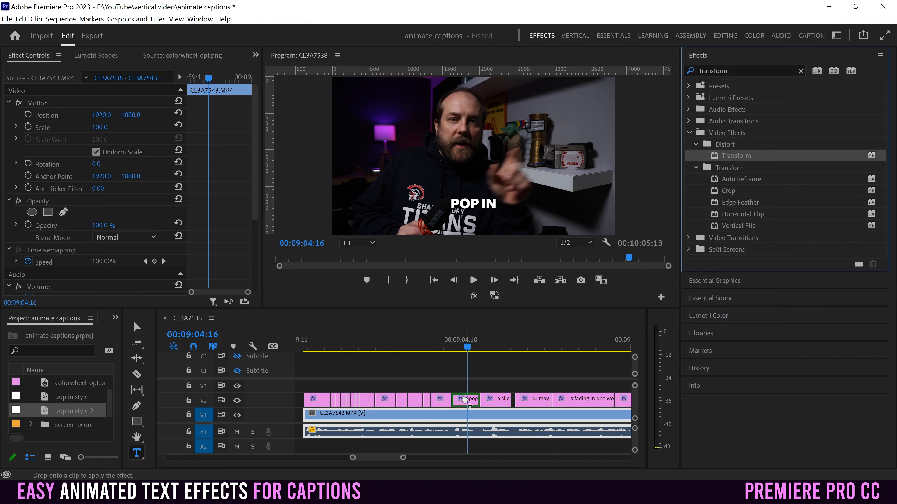
pyautogui.moveTo(465, 400); pyautogui.dragTo(464, 398)
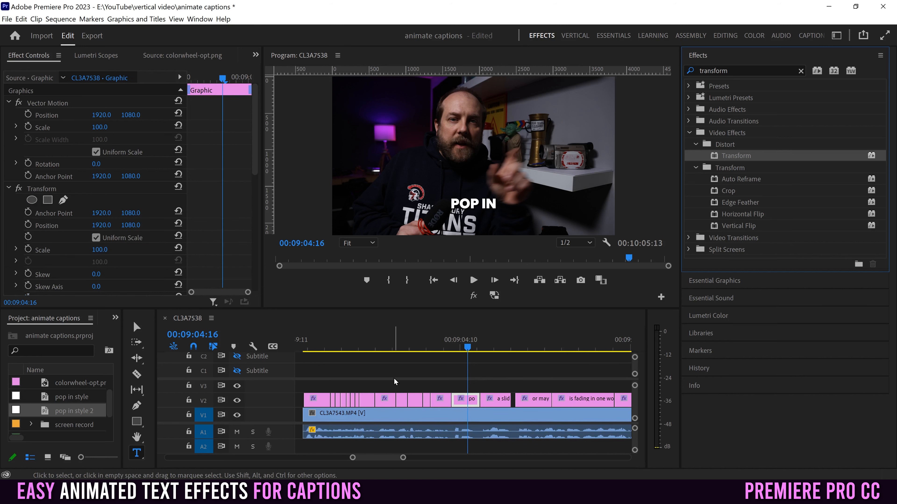
# Turn off the composition's shutter angle in the "pop in" graphic's Transform effect and set its Shutter Angle to 180
pyautogui.click(465, 401)
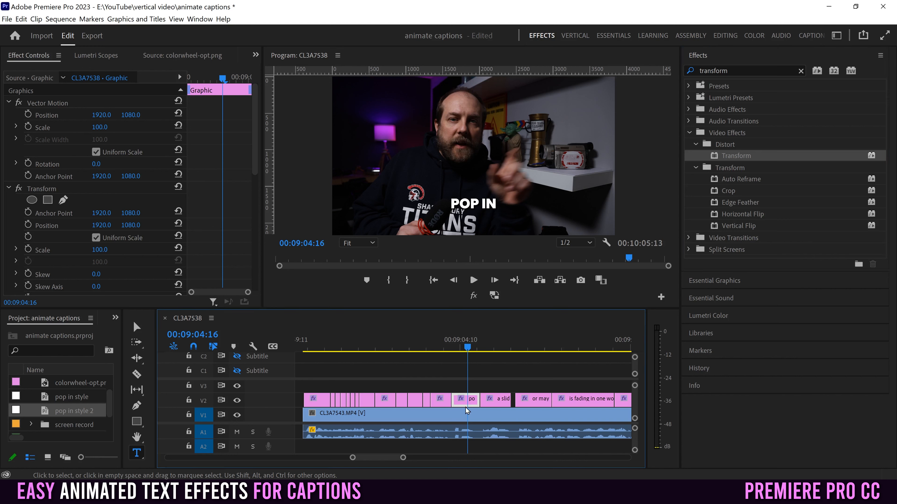
pyautogui.moveTo(403, 458); pyautogui.dragTo(386, 458)
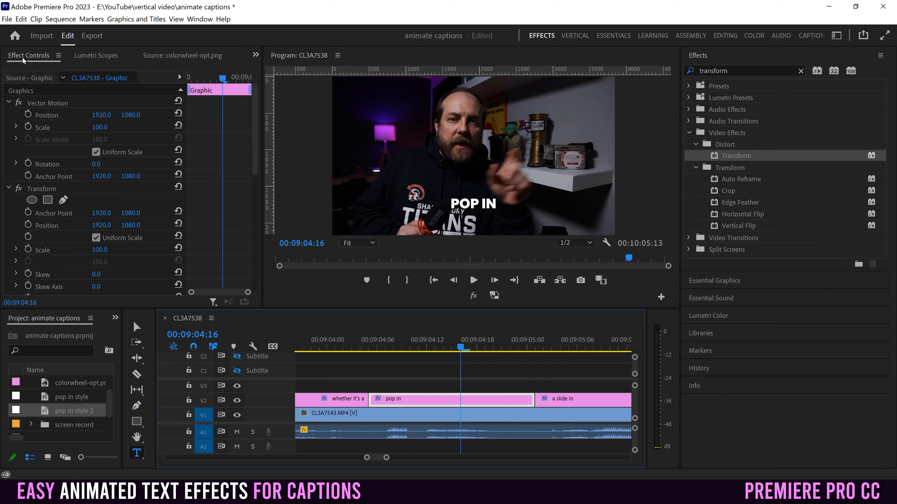
pyautogui.click(200, 20)
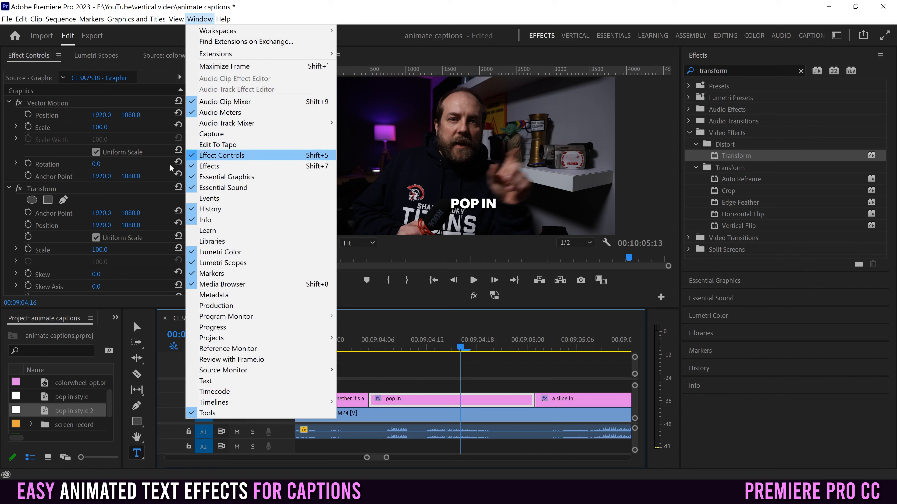
pyautogui.click(7, 210)
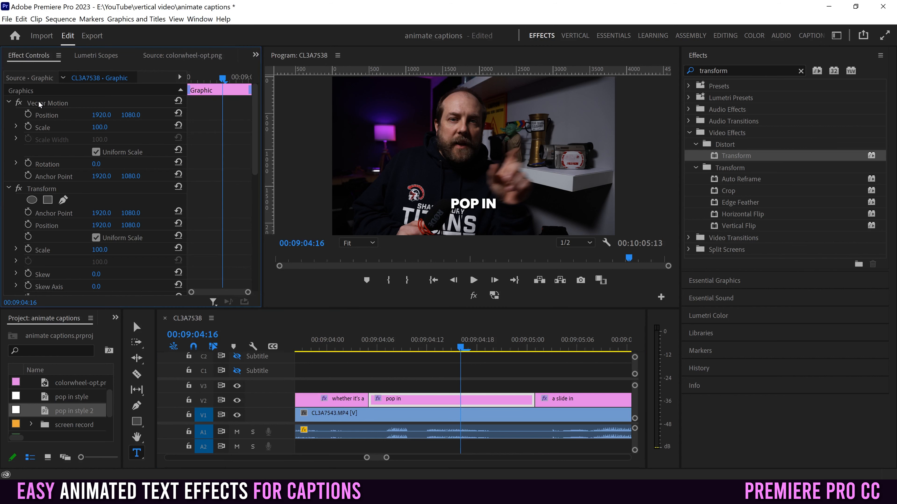
pyautogui.moveTo(254, 119); pyautogui.dragTo(251, 155)
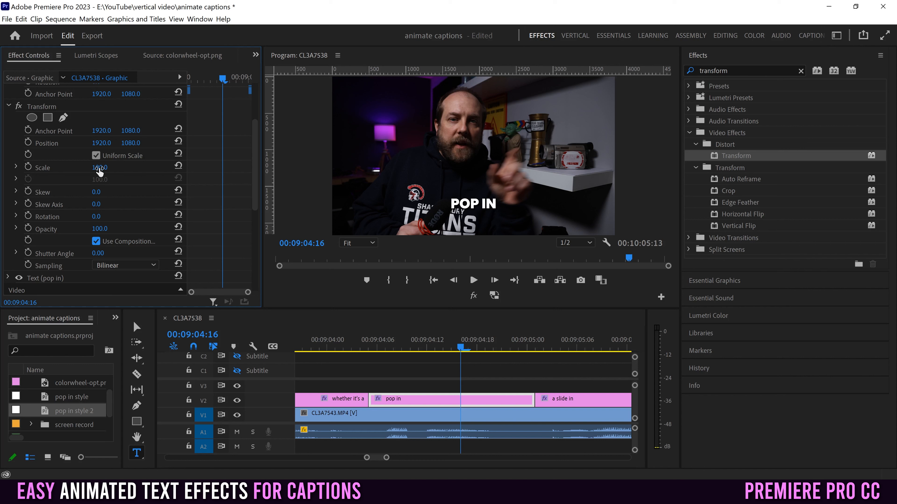
pyautogui.click(98, 243)
pyautogui.click(98, 252)
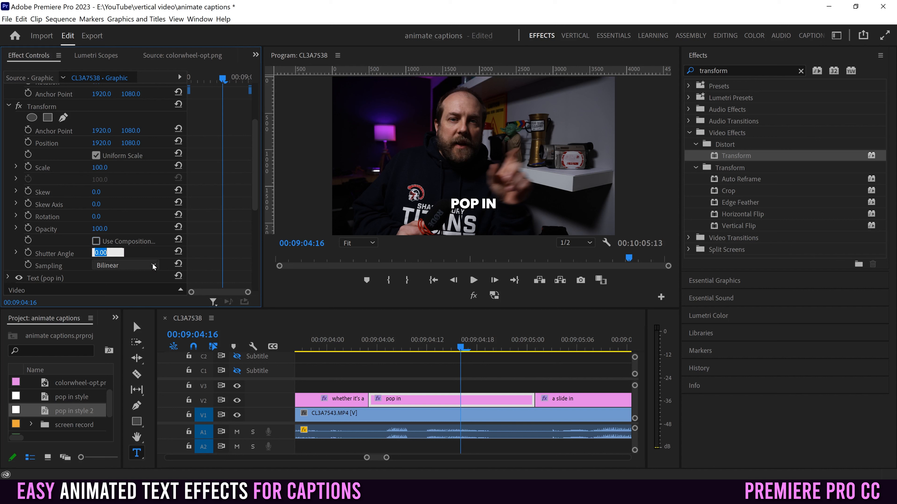
pyautogui.write('180')
pyautogui.press('Return')
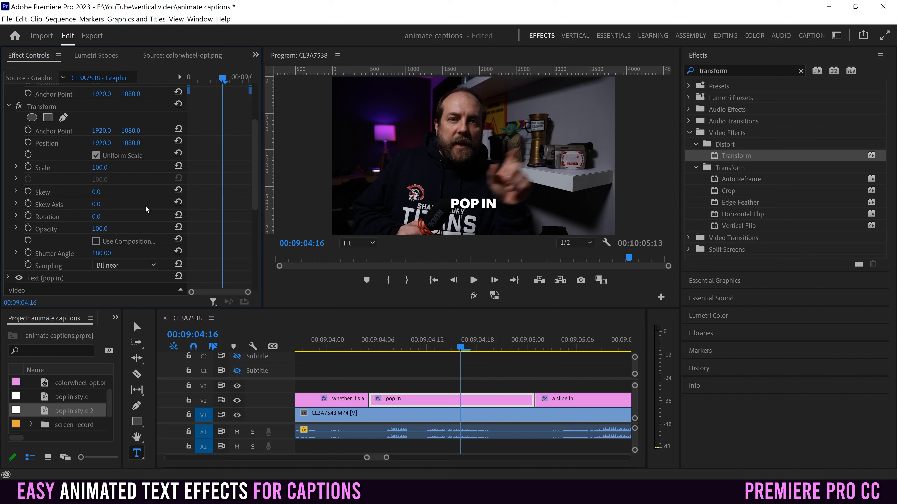
# Centre the Transform anchor point on the "pop in" text by setting the vertical Anchor Point and vertical Position to 1726
pyautogui.scroll(1, 117, 220)
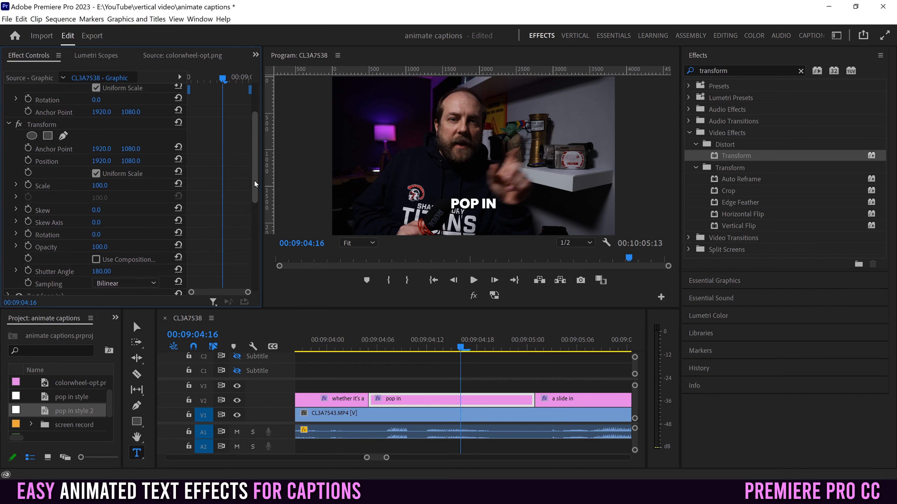
pyautogui.click(39, 124)
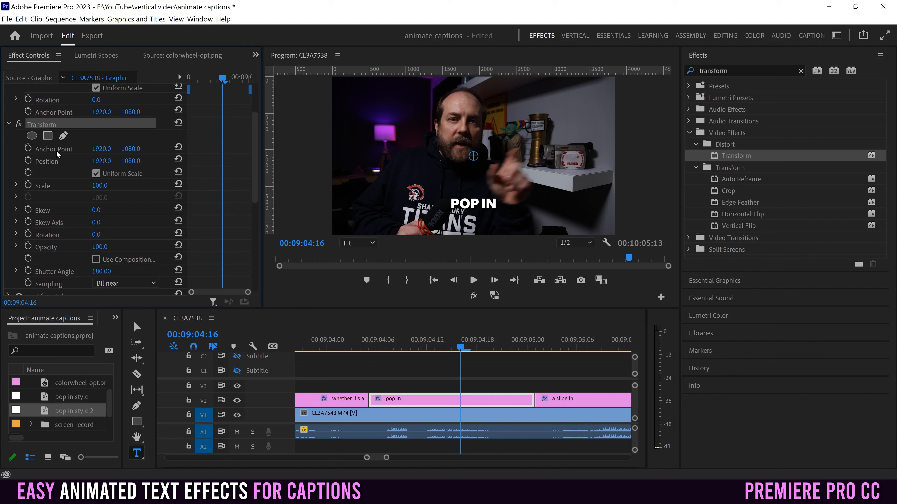
pyautogui.moveTo(100, 187)
pyautogui.mouseDown()
pyautogui.moveTo(65, 186)
pyautogui.moveTo(115, 187)
pyautogui.moveTo(100, 187)
pyautogui.mouseUp()
pyautogui.moveTo(131, 149); pyautogui.dragTo(357, 149)
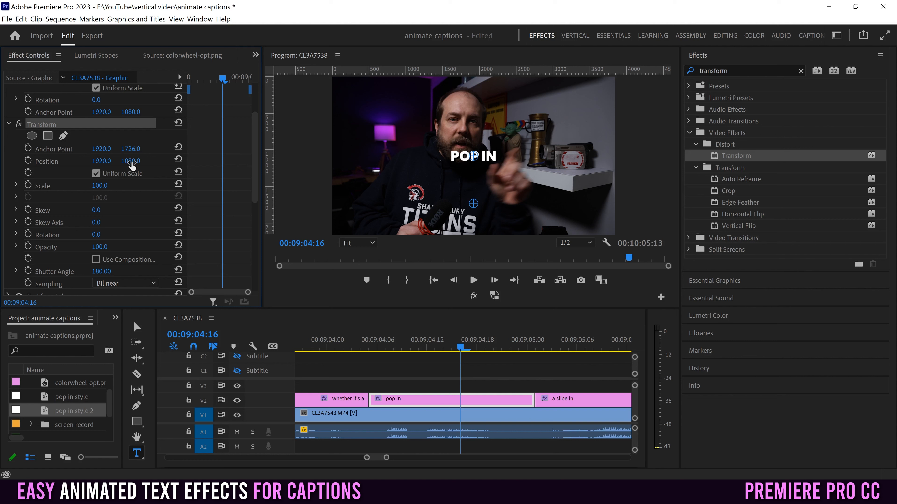
pyautogui.click(132, 162)
pyautogui.write('1726')
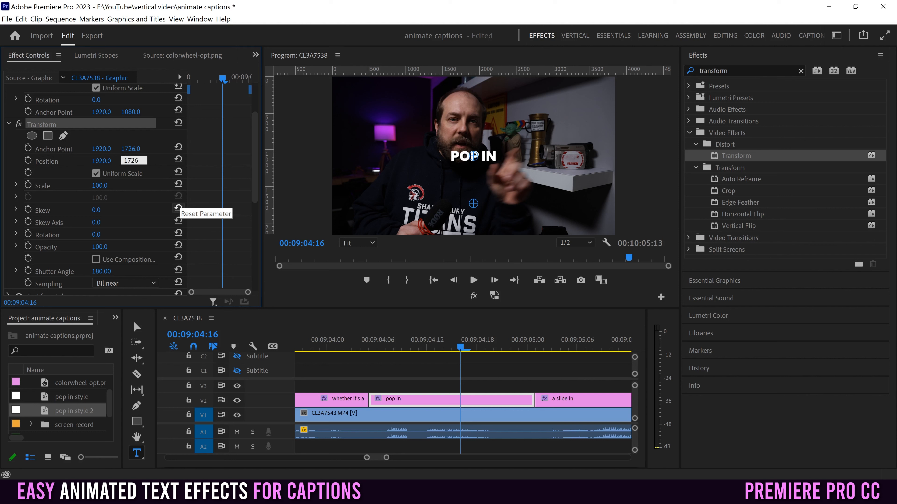
pyautogui.press('Return')
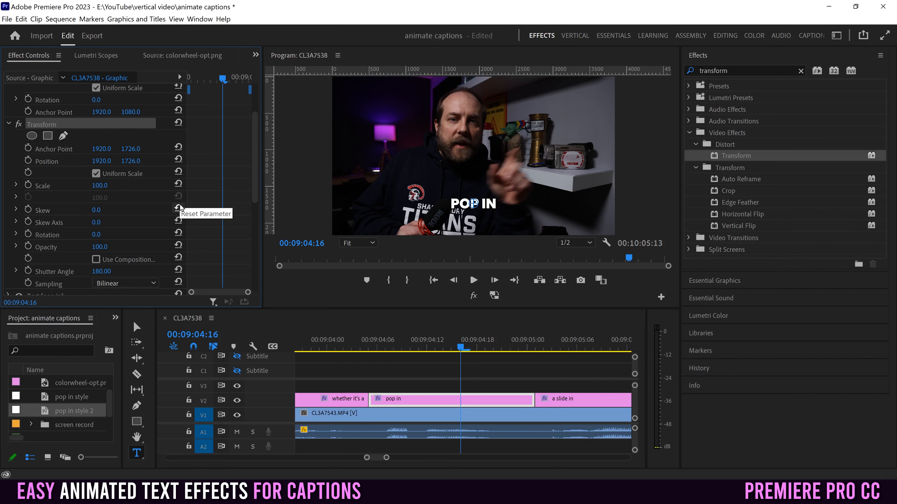
# Nudge the Transform effect's vertical Position and set it back to 1726
pyautogui.moveTo(131, 160)
pyautogui.mouseDown()
pyautogui.moveTo(149, 161)
pyautogui.moveTo(133, 163)
pyautogui.mouseUp()
pyautogui.click(133, 162)
pyautogui.write('1726')
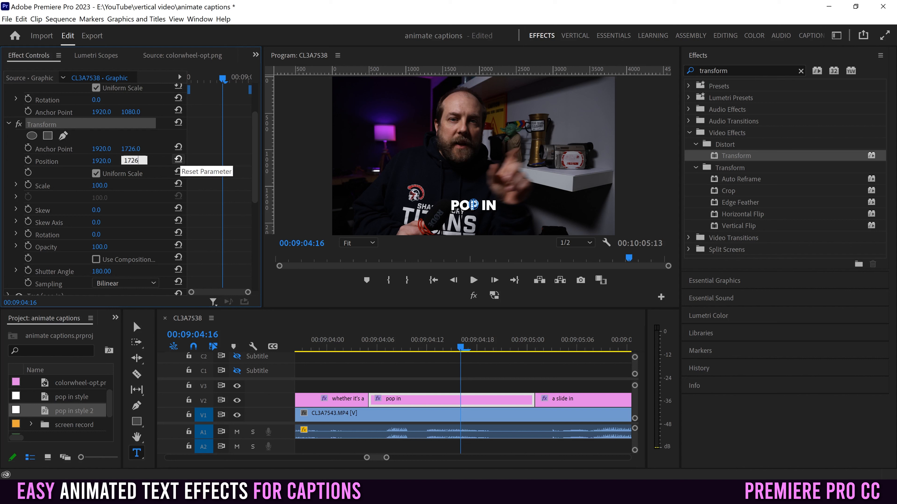
pyautogui.press('Return')
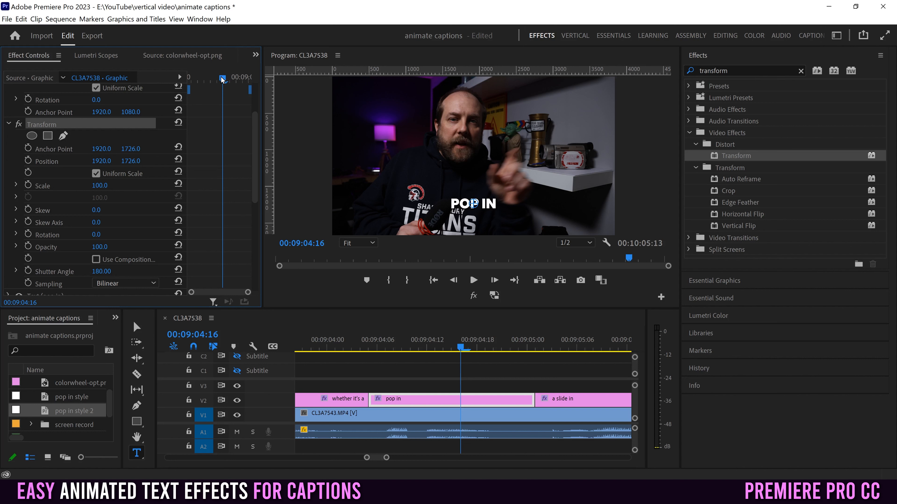
# Add Transform Scale keyframes at the start of the "pop in" clip and four frames after it
pyautogui.moveTo(223, 79); pyautogui.dragTo(177, 80)
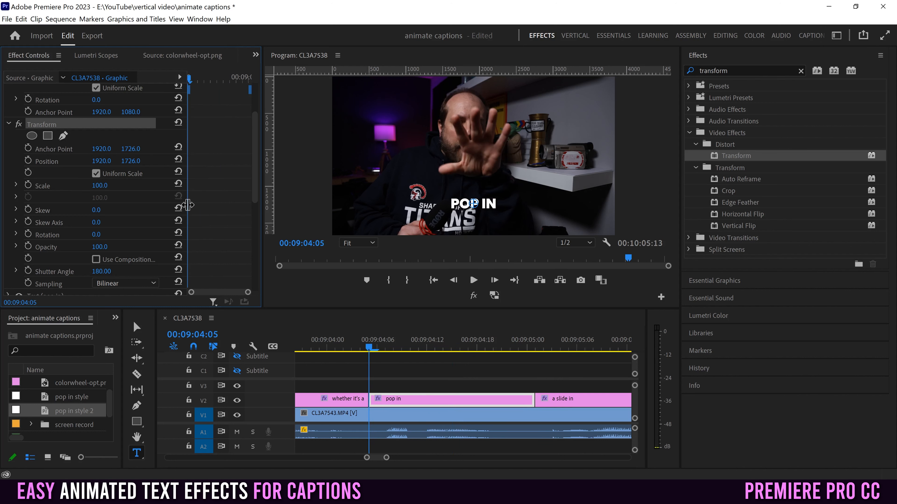
pyautogui.click(28, 185)
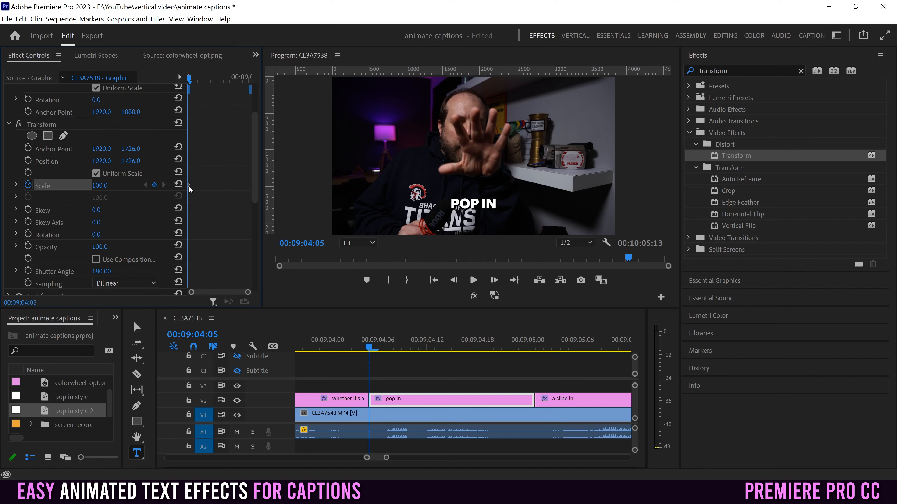
pyautogui.click(495, 280)
pyautogui.click(494, 280)
pyautogui.click(495, 280)
pyautogui.click(494, 280)
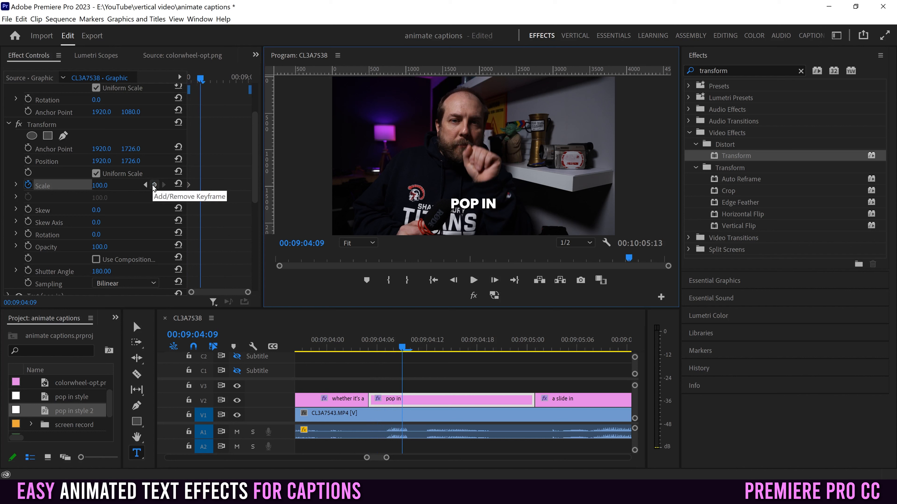
pyautogui.click(154, 184)
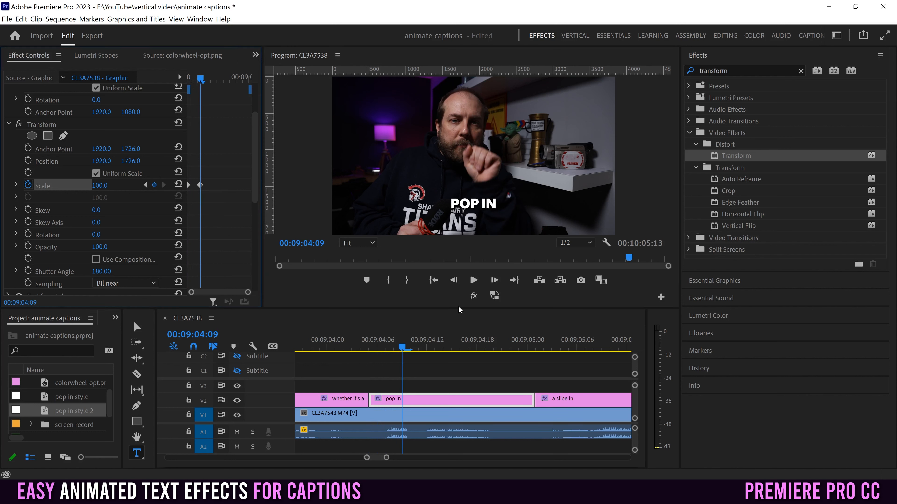
# Add a third Transform Scale keyframe three frames after the second one
pyautogui.click(494, 280)
pyautogui.click(494, 281)
pyautogui.click(494, 281)
pyautogui.click(154, 186)
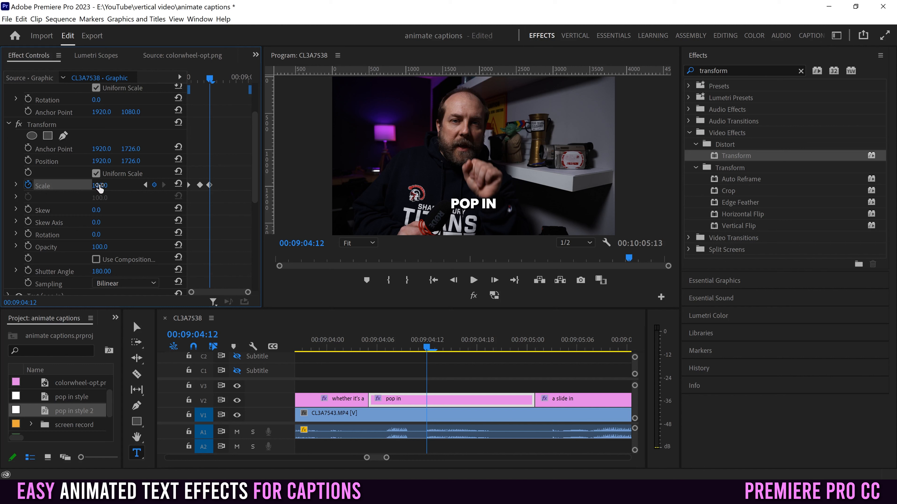
# Set the Transform Scale to 115 at the middle keyframe
pyautogui.click(145, 185)
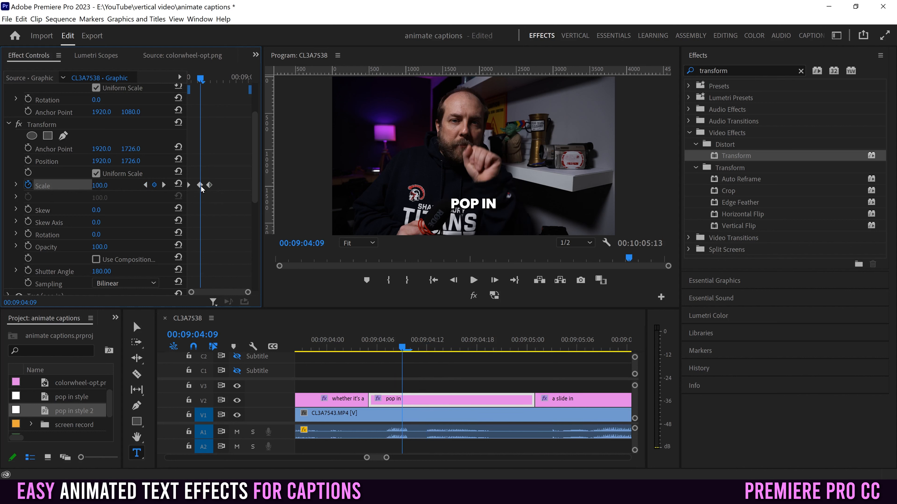
pyautogui.click(102, 185)
pyautogui.write('115')
pyautogui.press('Return')
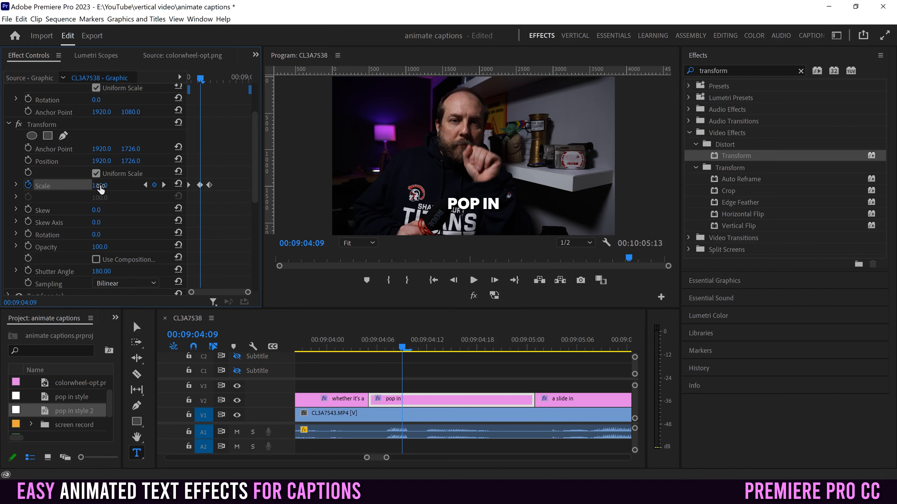
# Set the Transform Scale to 75 at the first keyframe of the "pop in" clip
pyautogui.click(145, 184)
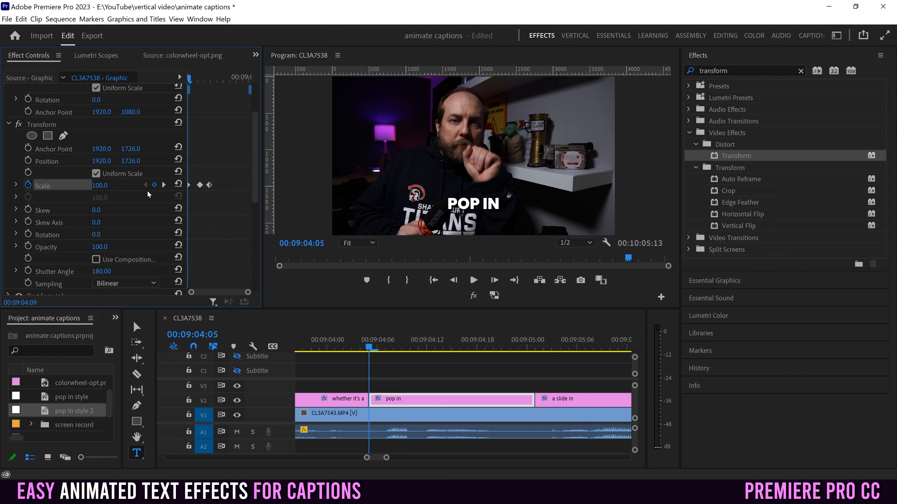
pyautogui.click(101, 185)
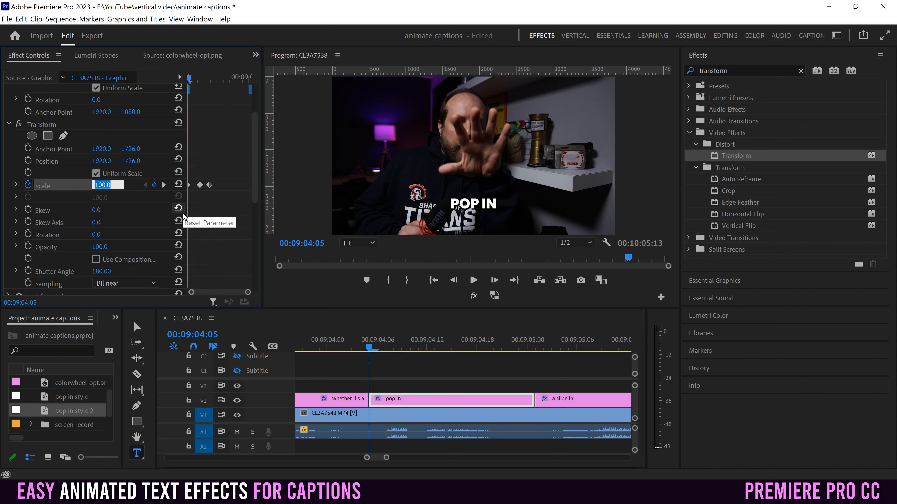
pyautogui.write('75')
pyautogui.press('Return')
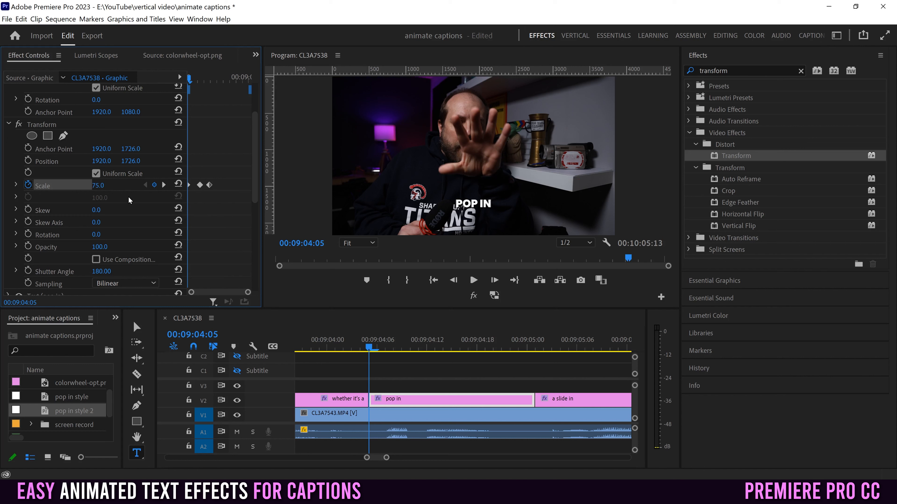
# Set the first keyframe's Transform Scale to 10 and preview the pop-in animation
pyautogui.click(98, 185)
pyautogui.write('10')
pyautogui.press('Return')
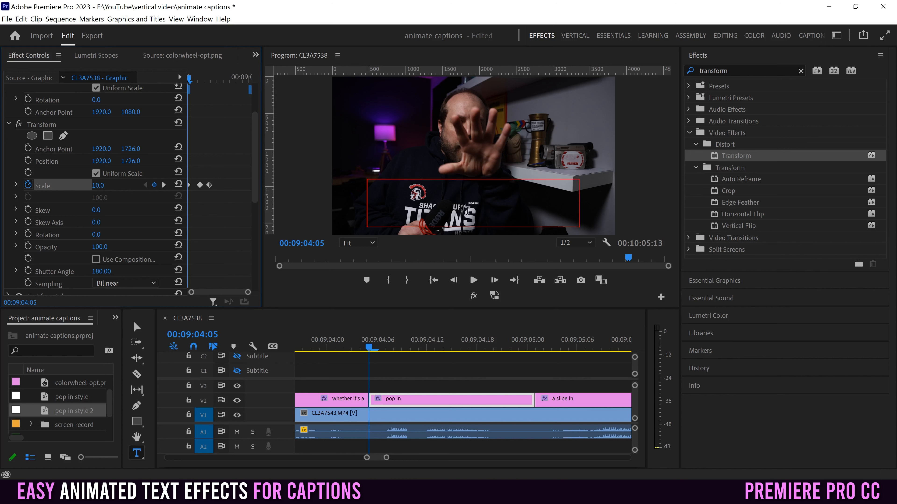
pyautogui.click(474, 280)
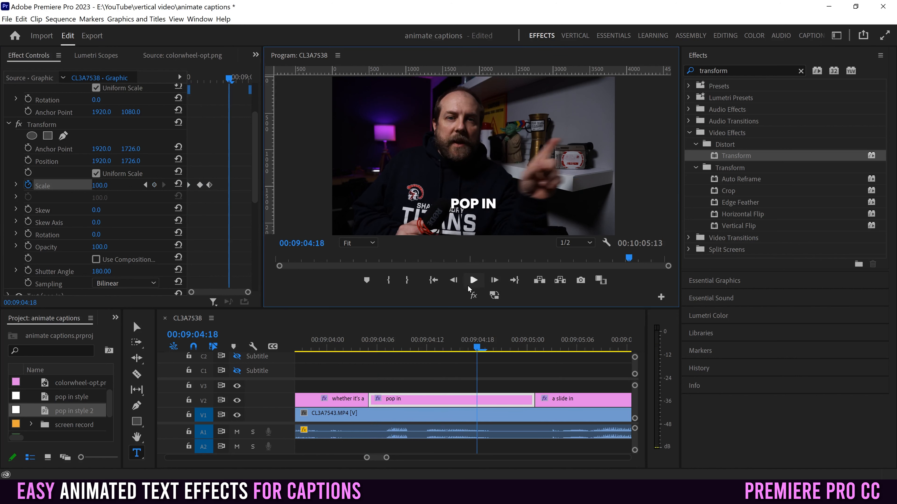
pyautogui.click(368, 344)
pyautogui.moveTo(368, 344); pyautogui.dragTo(379, 345)
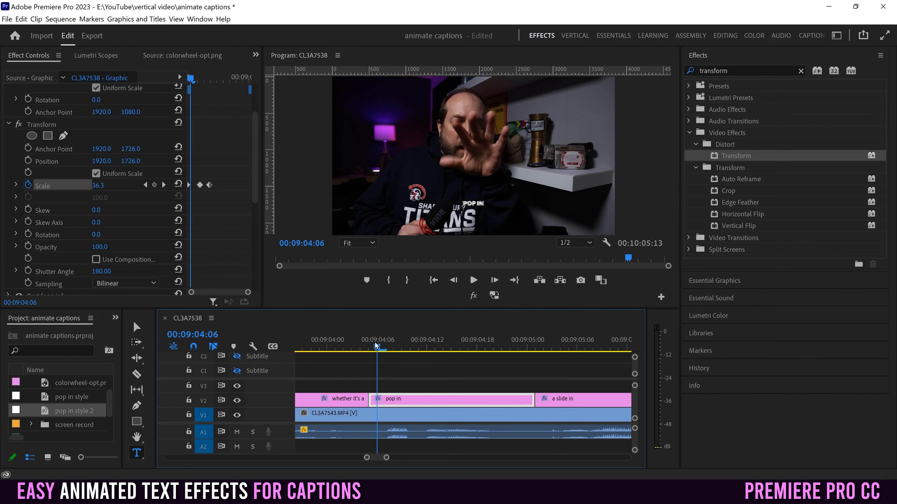
# Return to the first Transform Scale keyframe and set its value to 80
pyautogui.click(145, 184)
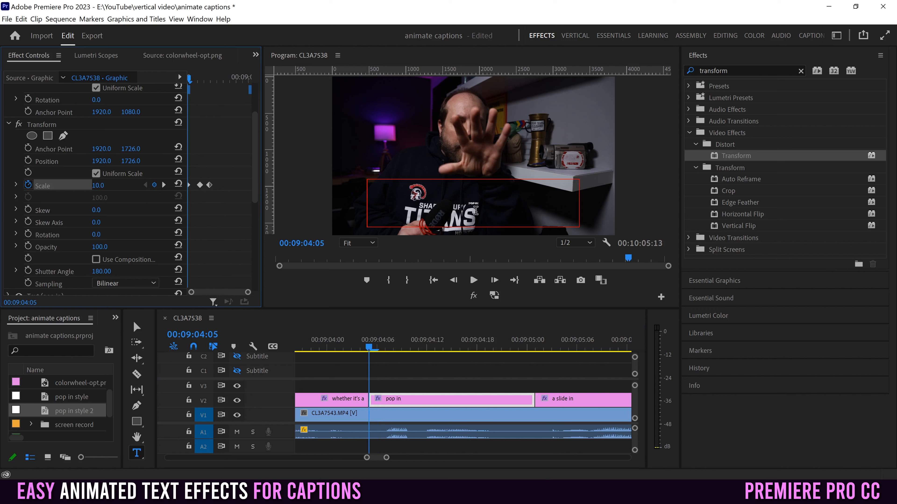
pyautogui.click(99, 186)
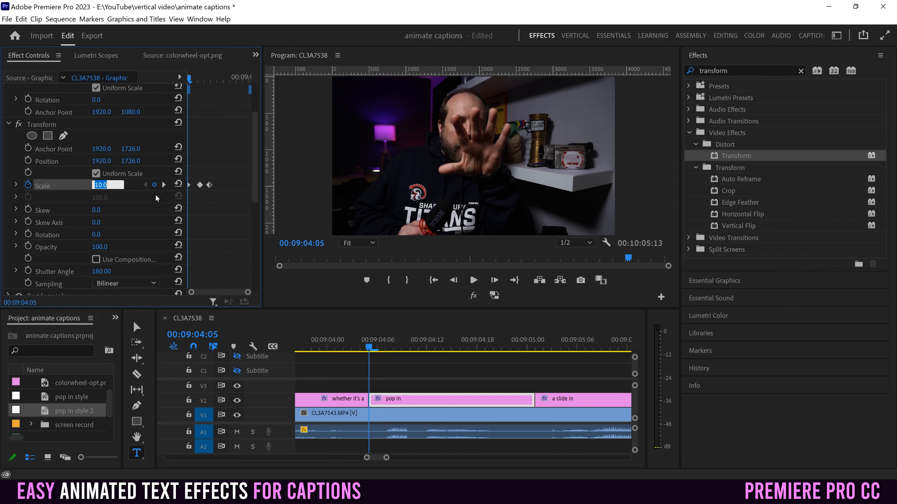
pyautogui.write('80')
pyautogui.press('Return')
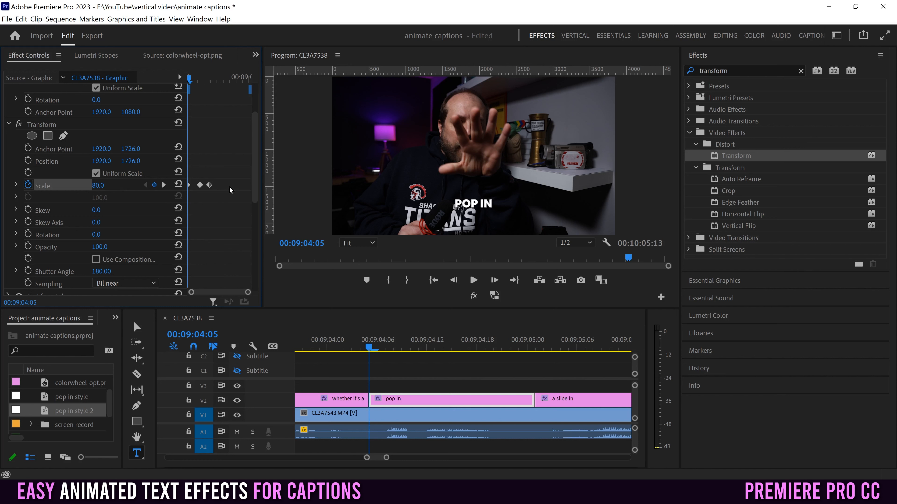
# Set all three Transform Scale keyframes to Auto Bezier interpolation and play back the animation
pyautogui.moveTo(219, 193); pyautogui.dragTo(178, 196)
pyautogui.click(217, 178)
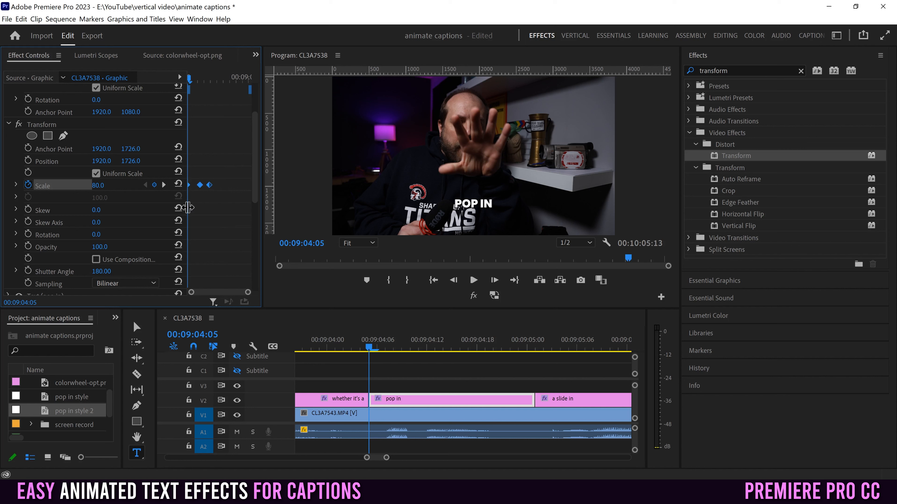
pyautogui.rightClick(202, 187)
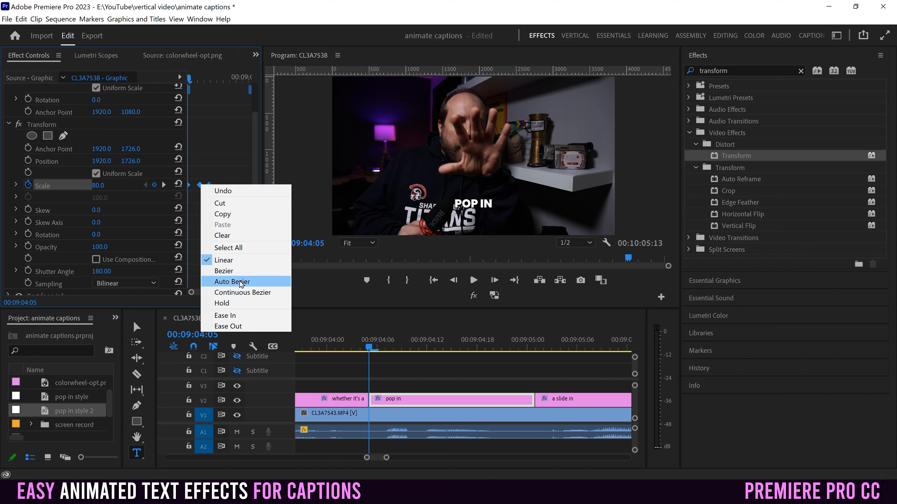
pyautogui.click(233, 282)
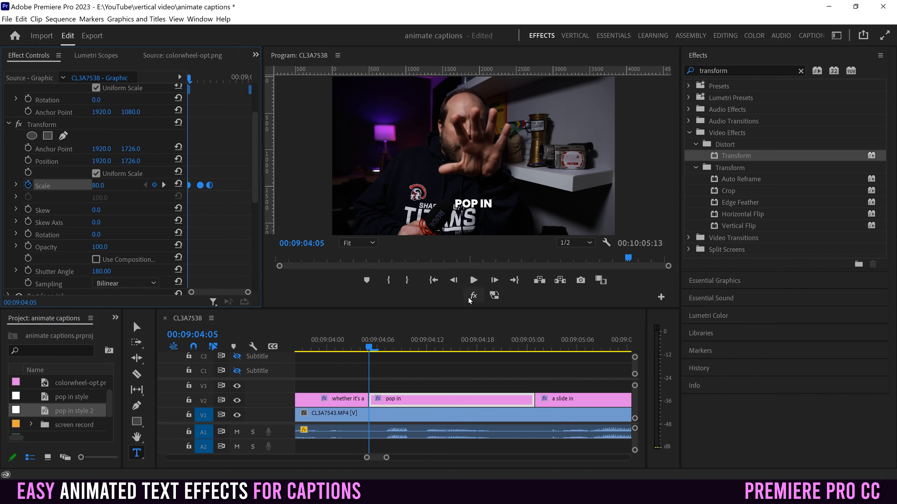
pyautogui.click(474, 281)
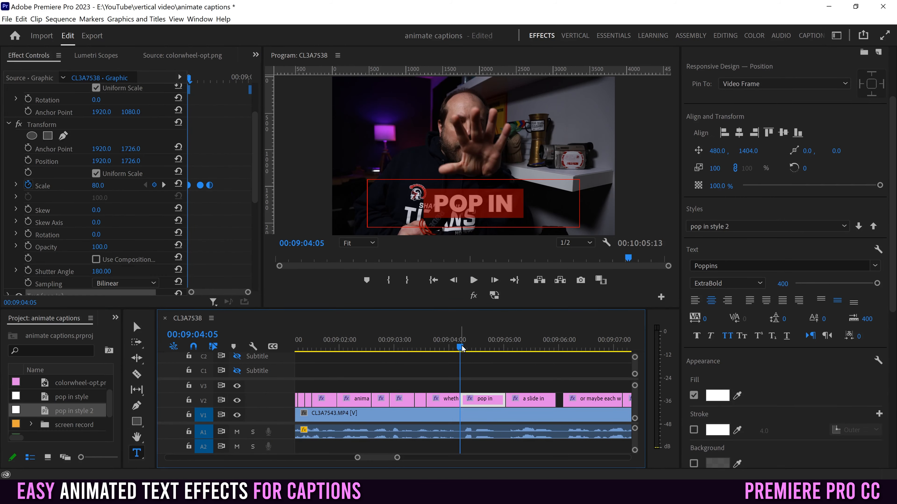
# Save the "pop in" clip's Transform effect as a preset named "new pop in" with type Anchor to In Point
pyautogui.moveTo(397, 457); pyautogui.dragTo(404, 458)
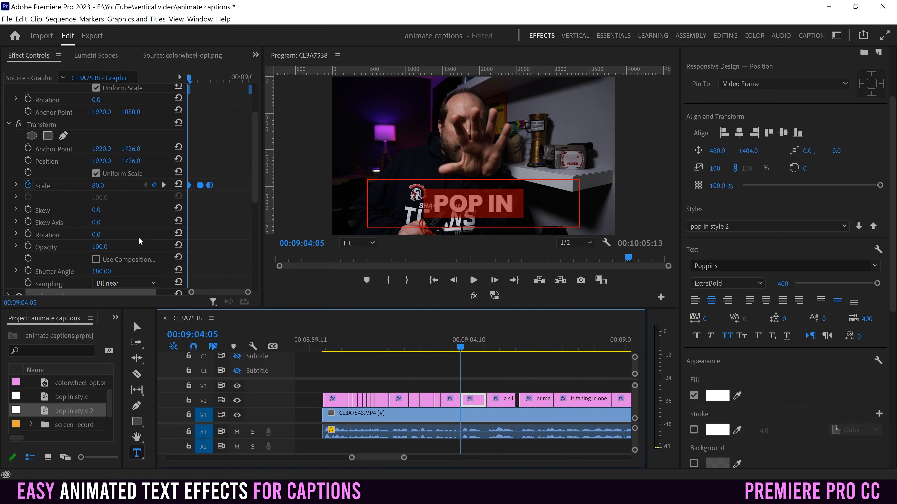
pyautogui.click(38, 124)
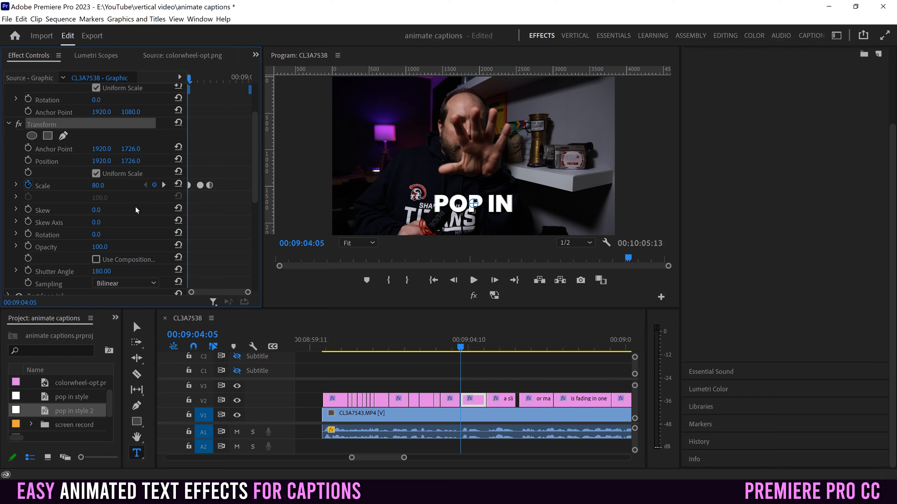
pyautogui.rightClick(37, 124)
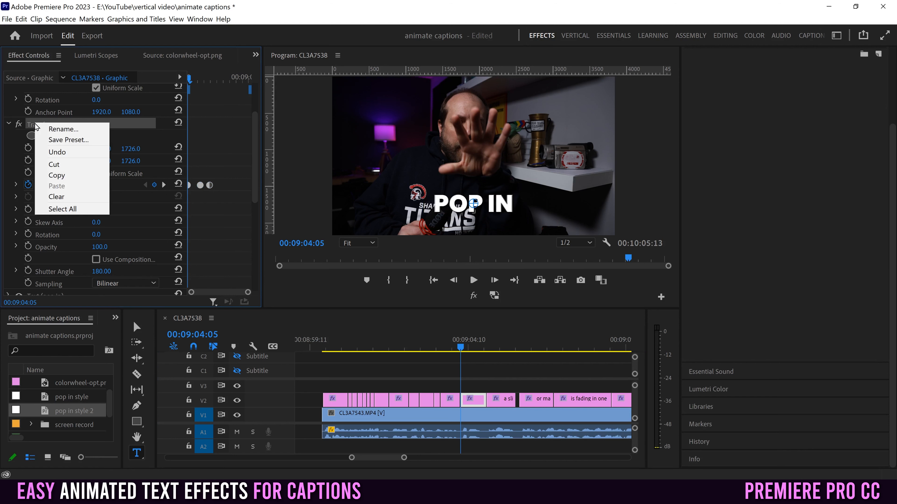
pyautogui.click(68, 140)
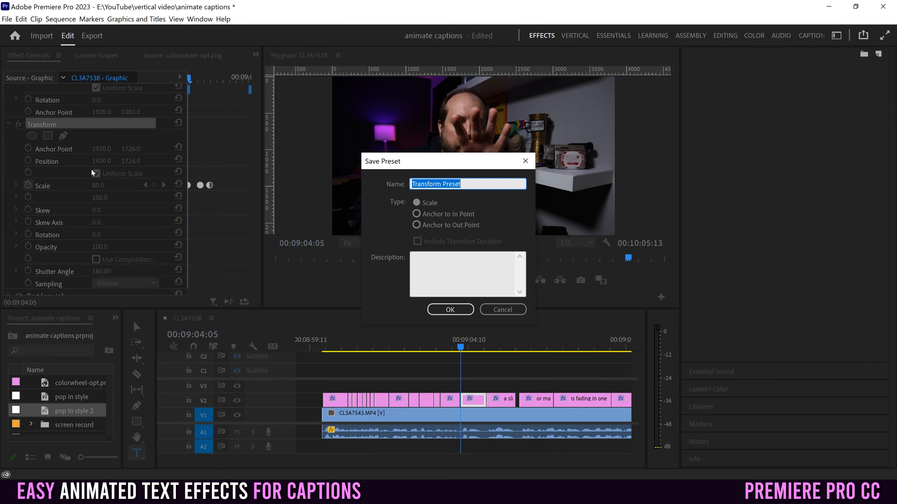
pyautogui.write('new pop in')
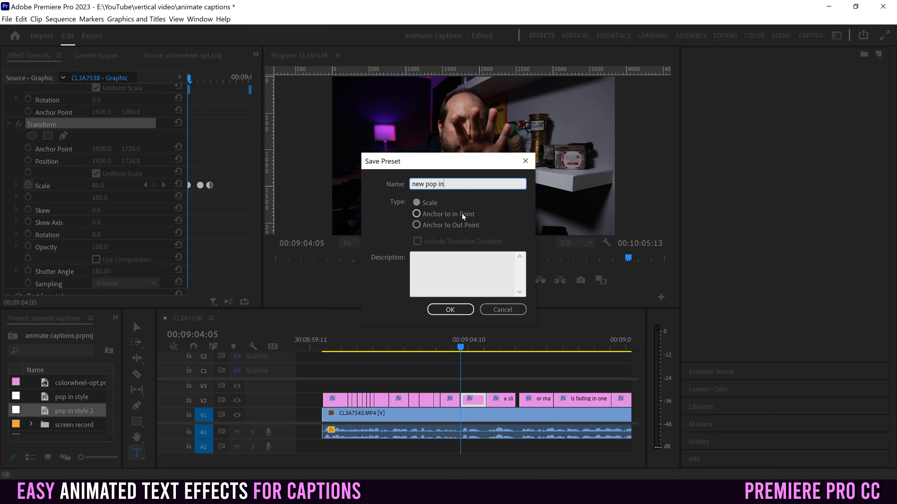
pyautogui.click(419, 215)
pyautogui.click(469, 310)
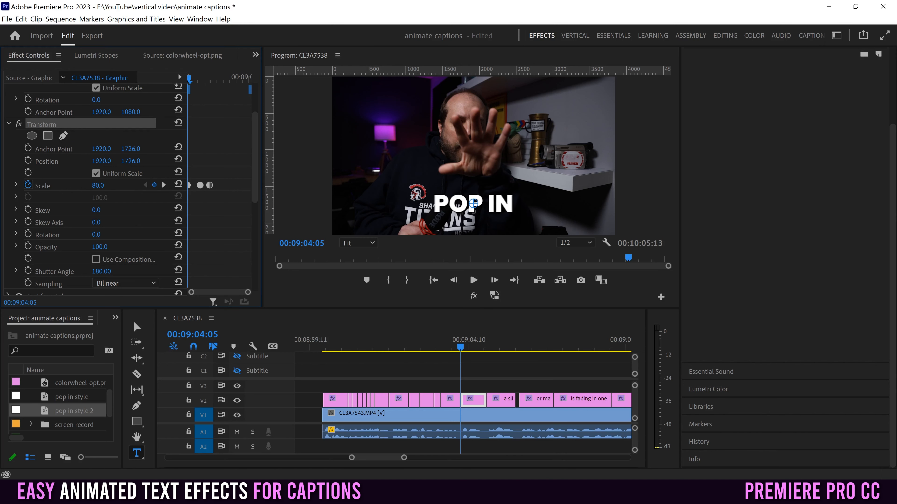
# Clear the effects search and select the "new pop in" preset among the saved effect presets
pyautogui.moveTo(892, 233); pyautogui.dragTo(888, 150)
pyautogui.click(714, 57)
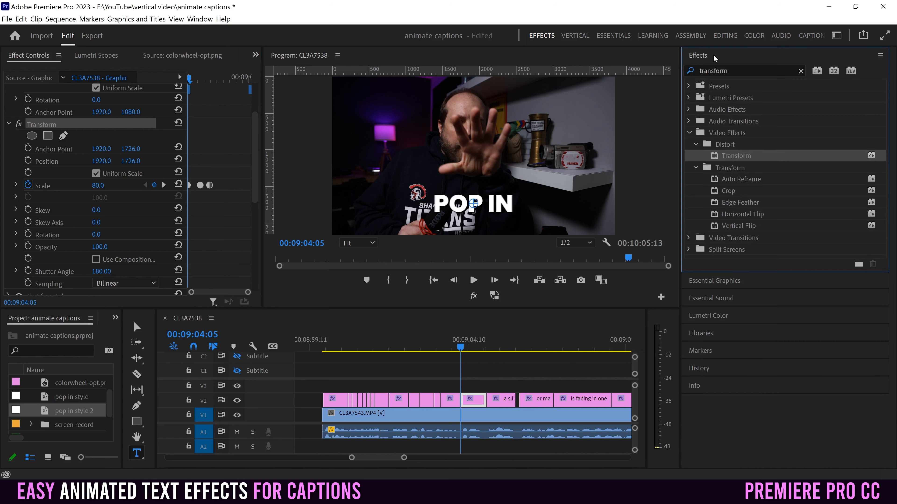
pyautogui.click(200, 18)
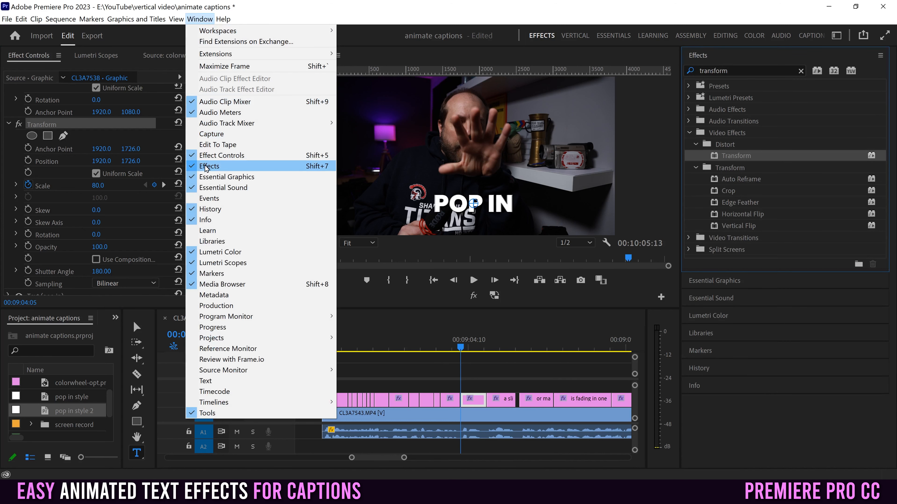
pyautogui.click(801, 71)
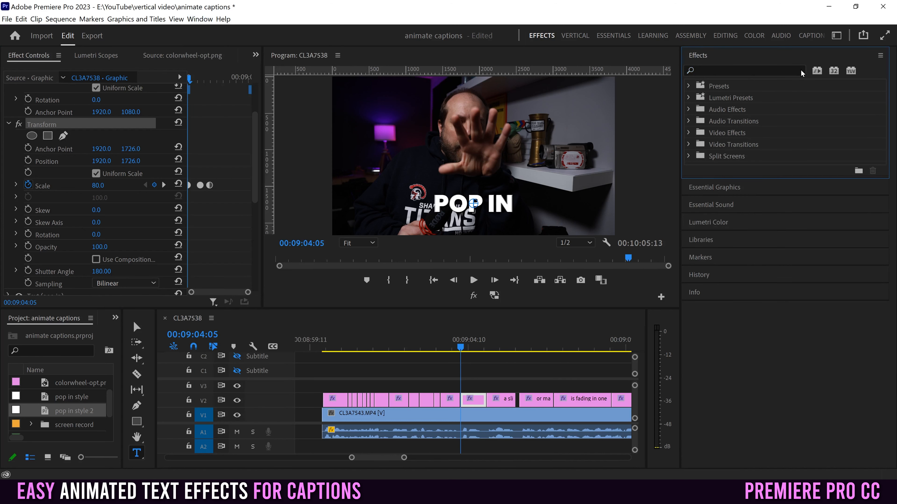
pyautogui.click(688, 86)
pyautogui.click(726, 192)
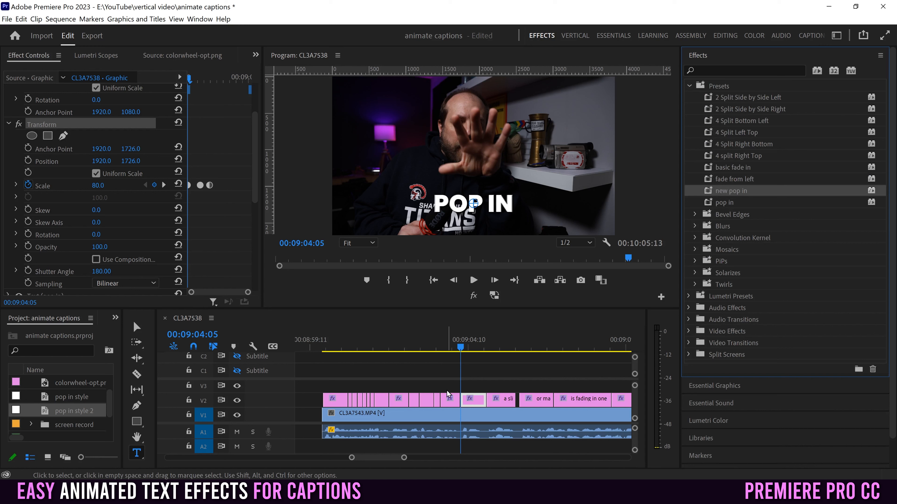
# Apply the "new pop in" preset to all caption clips before the "pop in" clip and preview them
pyautogui.moveTo(453, 385); pyautogui.dragTo(330, 404)
pyautogui.moveTo(710, 196); pyautogui.dragTo(337, 399)
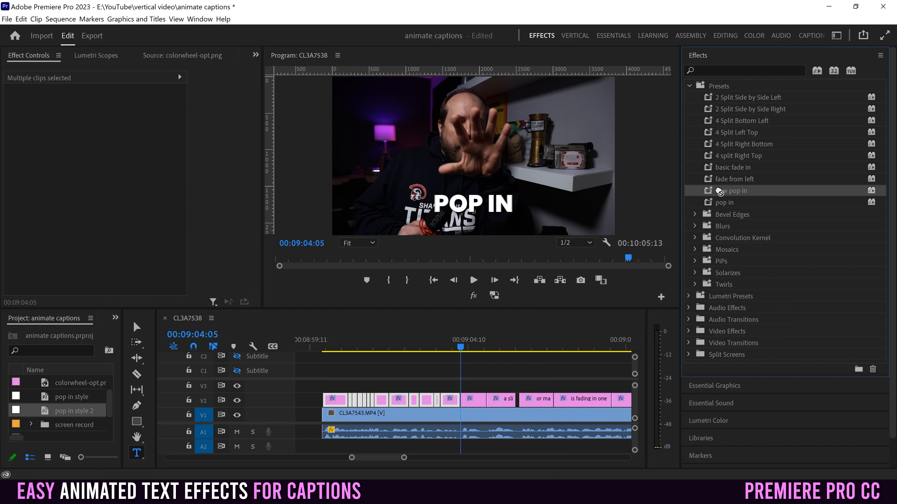
pyautogui.click(336, 349)
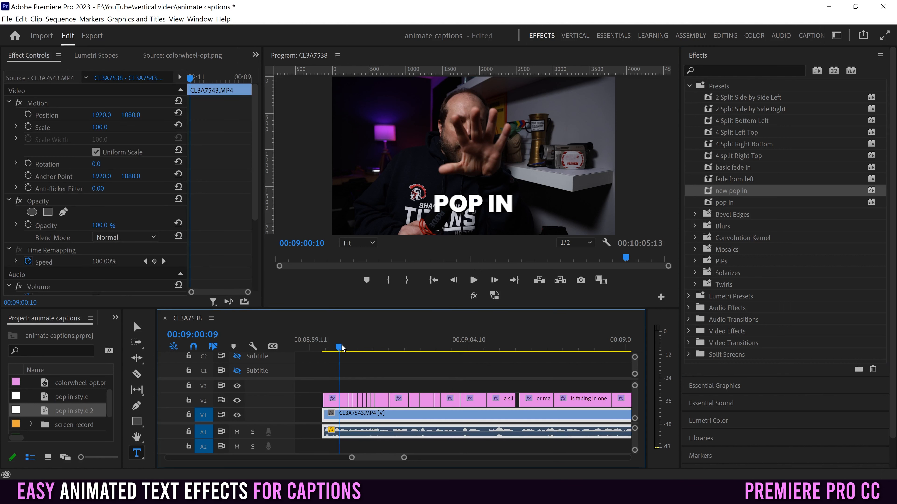
pyautogui.click(474, 281)
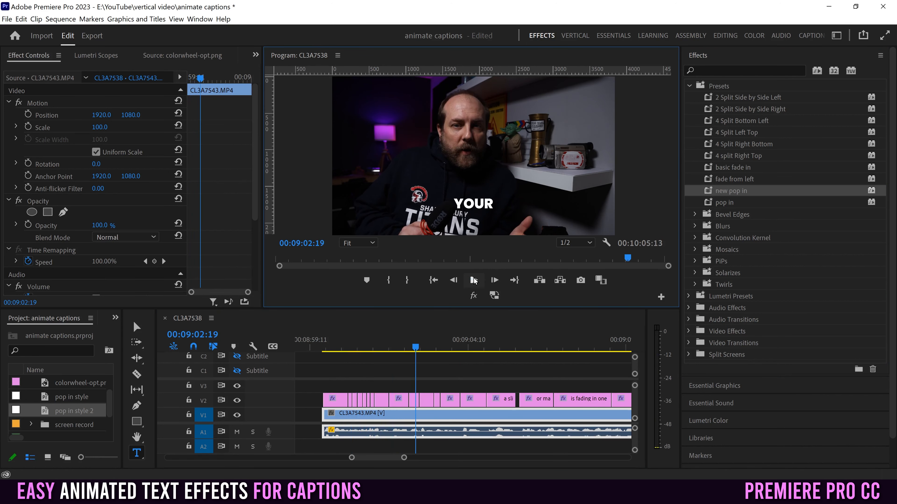
pyautogui.click(461, 348)
pyautogui.moveTo(461, 348); pyautogui.dragTo(451, 348)
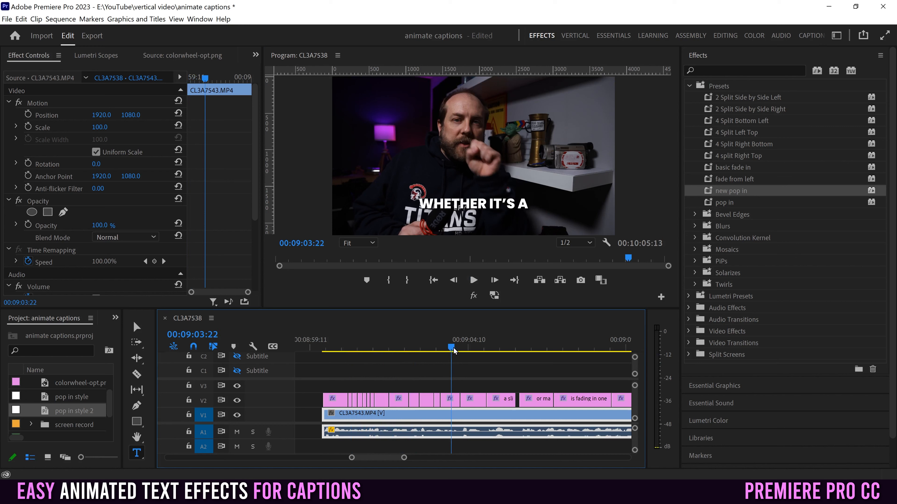
# Apply the "new pop in" preset again to the captions preceding the "pop in" clip and play from the sequence start
pyautogui.moveTo(445, 383); pyautogui.dragTo(336, 412)
pyautogui.moveTo(710, 190); pyautogui.dragTo(340, 399)
pyautogui.click(325, 342)
pyautogui.press('space')
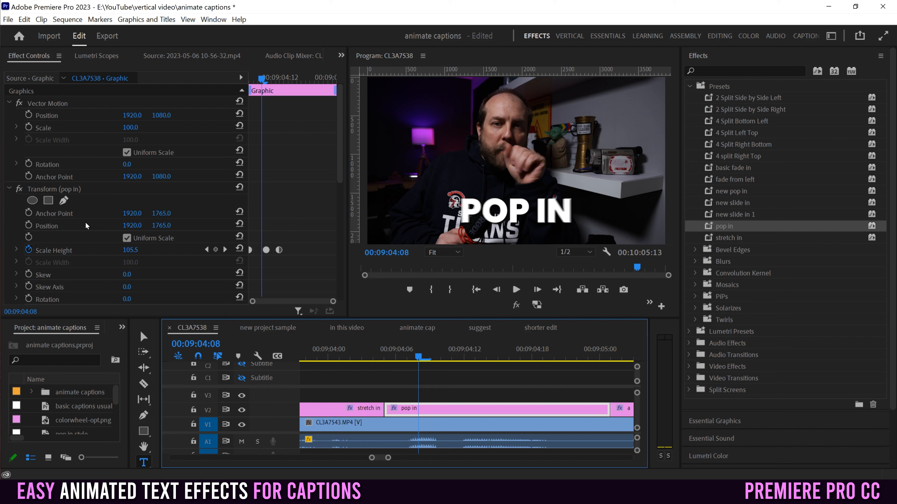
# Try shifting the "pop in" graphic horizontally with its Vector Motion Position and scrub through its animation
pyautogui.moveTo(133, 115); pyautogui.dragTo(0, 116)
pyautogui.click(384, 352)
pyautogui.moveTo(385, 355); pyautogui.dragTo(474, 355)
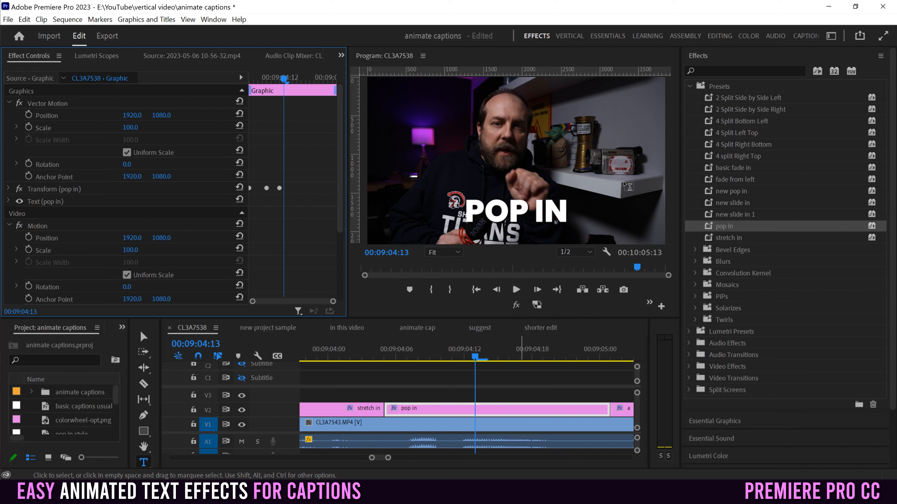
# Find the Transform effect, add it to the "pop in" clip and expand its settings
pyautogui.click(703, 72)
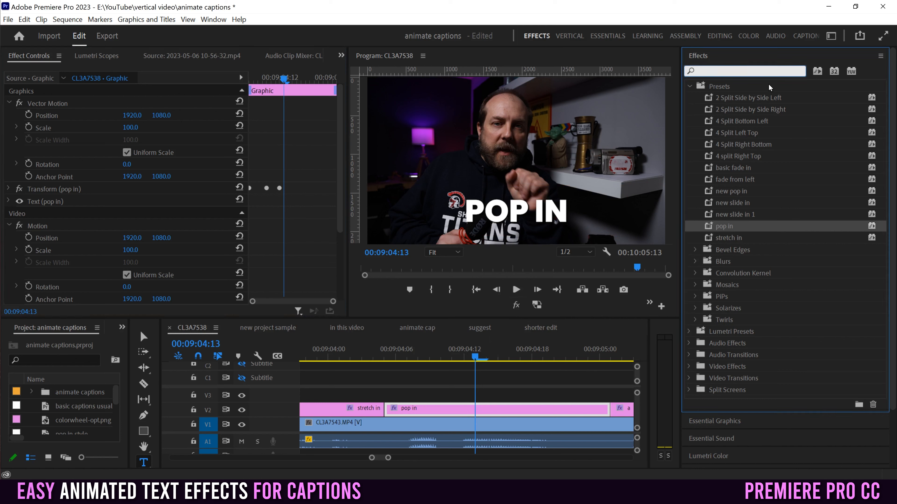
pyautogui.write('transfo')
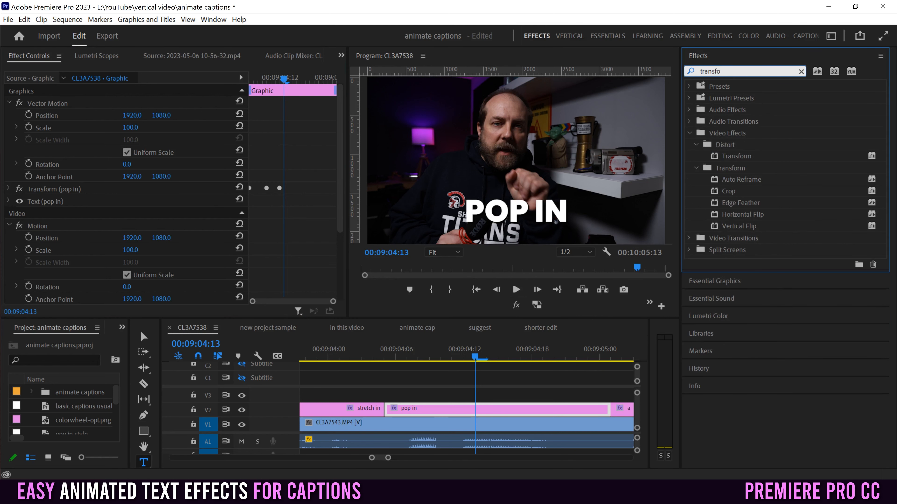
pyautogui.moveTo(714, 158); pyautogui.dragTo(440, 407)
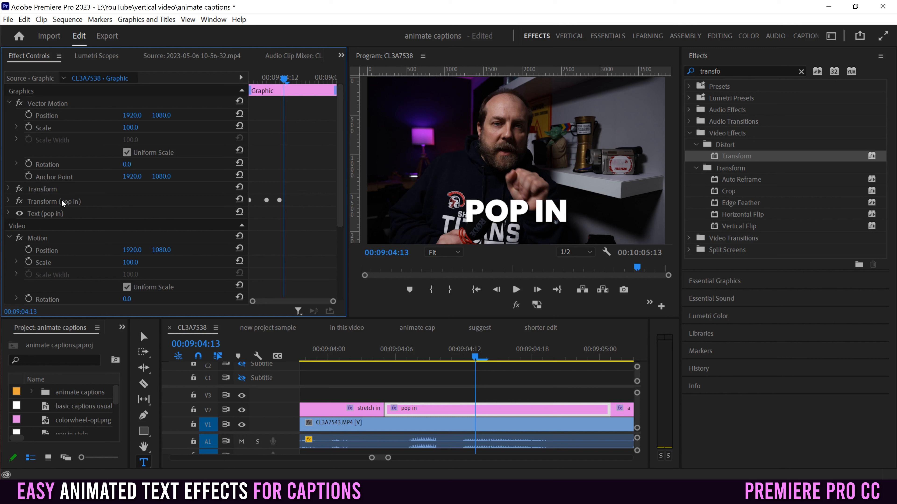
pyautogui.click(10, 191)
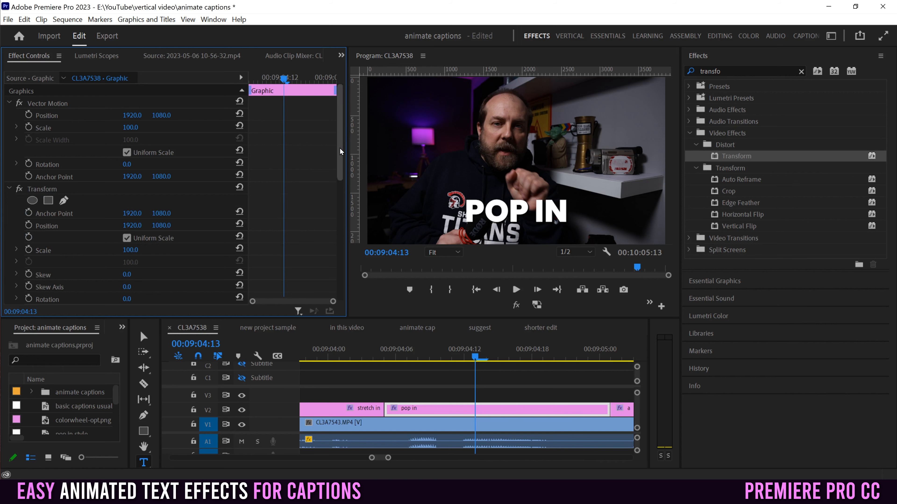
pyautogui.scroll(-3, 249, 173)
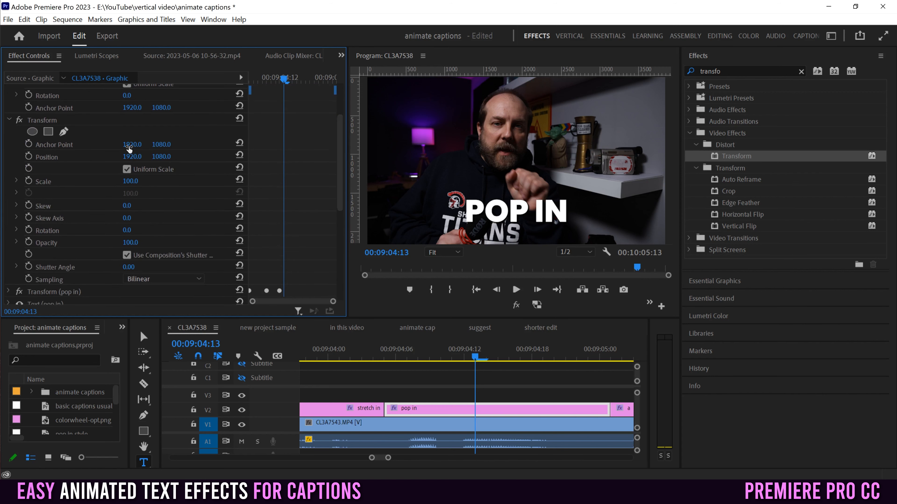
# Change the new Transform effect's horizontal Anchor Point and scrub through the "pop in" clip
pyautogui.moveTo(129, 148); pyautogui.dragTo(268, 145)
pyautogui.moveTo(402, 352); pyautogui.dragTo(487, 359)
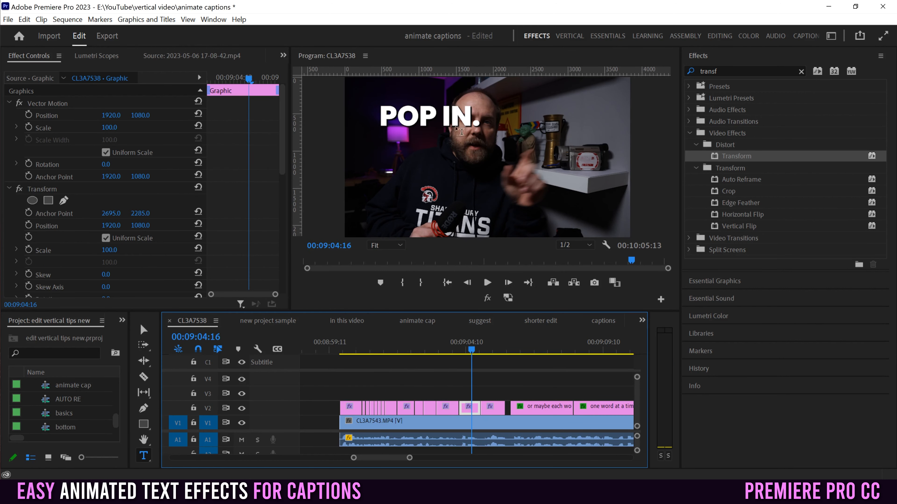
# Copy the Transform effect from the "pop in" clip onto all the captions before it and scrub through them
pyautogui.click(43, 190)
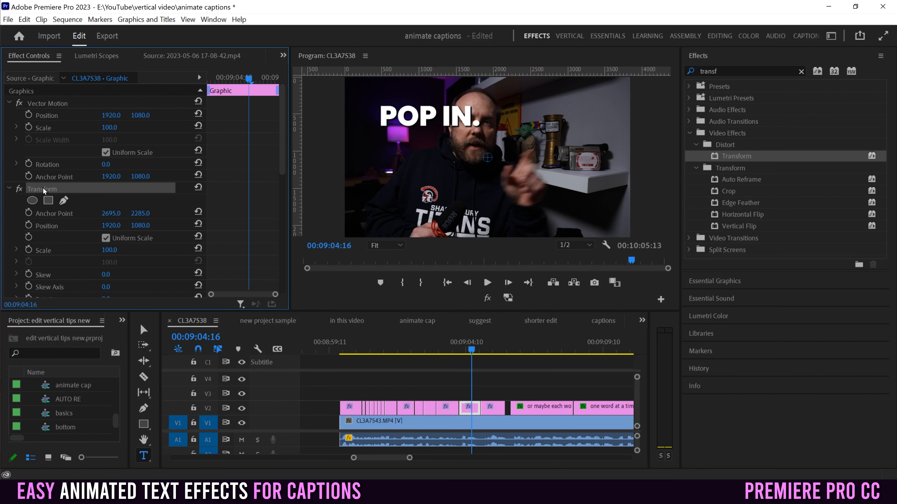
pyautogui.rightClick(39, 194)
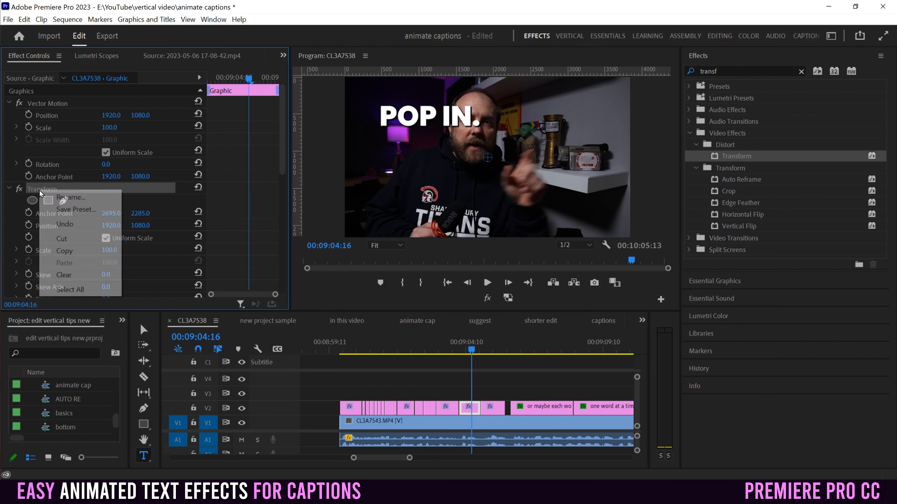
pyautogui.click(62, 250)
pyautogui.moveTo(344, 389); pyautogui.dragTo(448, 410)
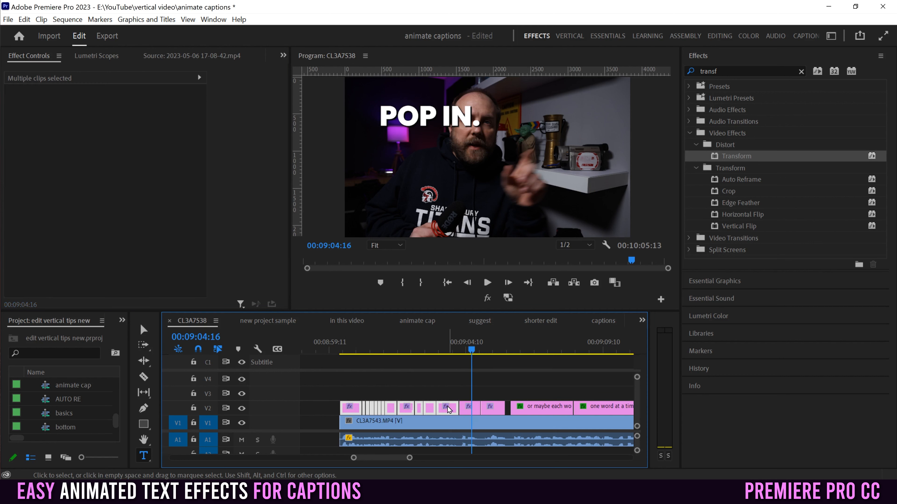
pyautogui.click(24, 19)
pyautogui.click(43, 83)
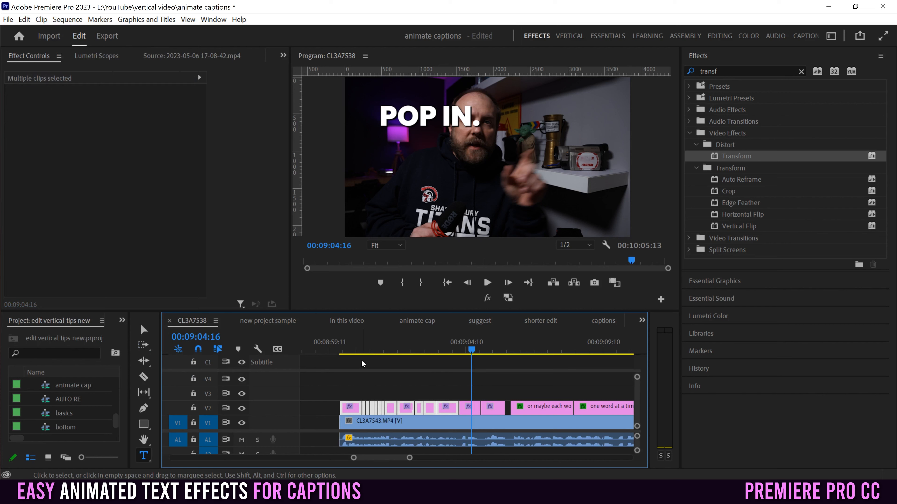
pyautogui.click(351, 343)
pyautogui.click(384, 348)
pyautogui.moveTo(384, 349); pyautogui.dragTo(454, 349)
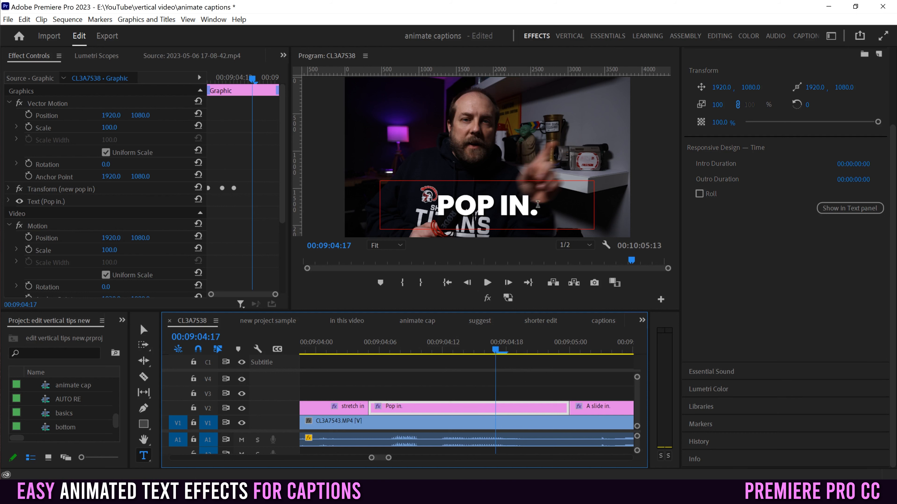
# Select the "Pop in." caption's text and set its font size to 500
pyautogui.moveTo(533, 208); pyautogui.dragTo(424, 209)
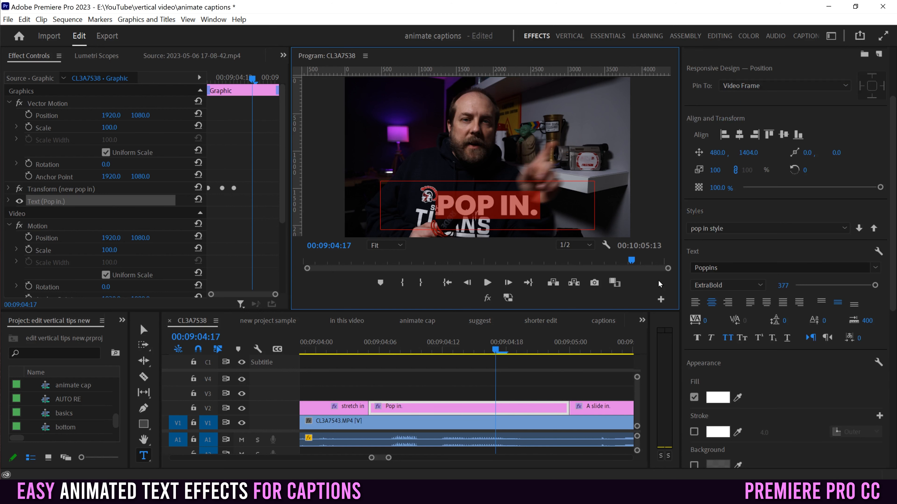
pyautogui.scroll(3, 893, 202)
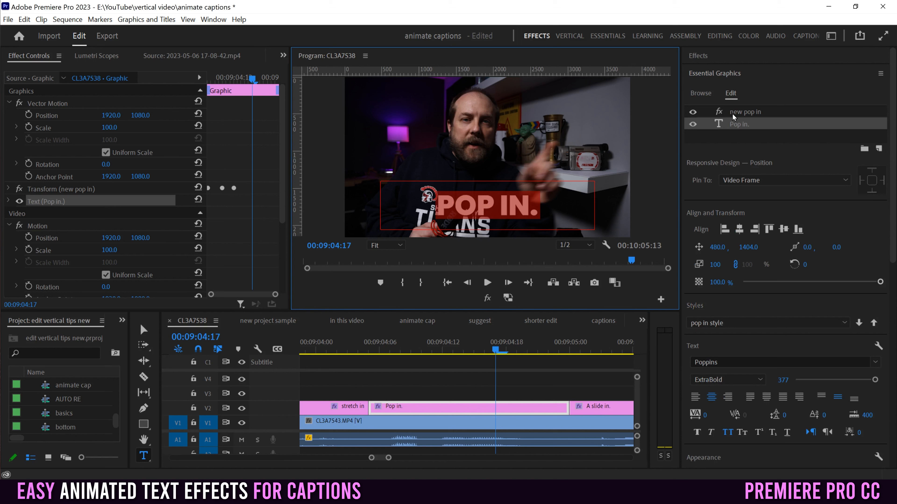
pyautogui.scroll(-4, 893, 202)
pyautogui.scroll(-2, 817, 250)
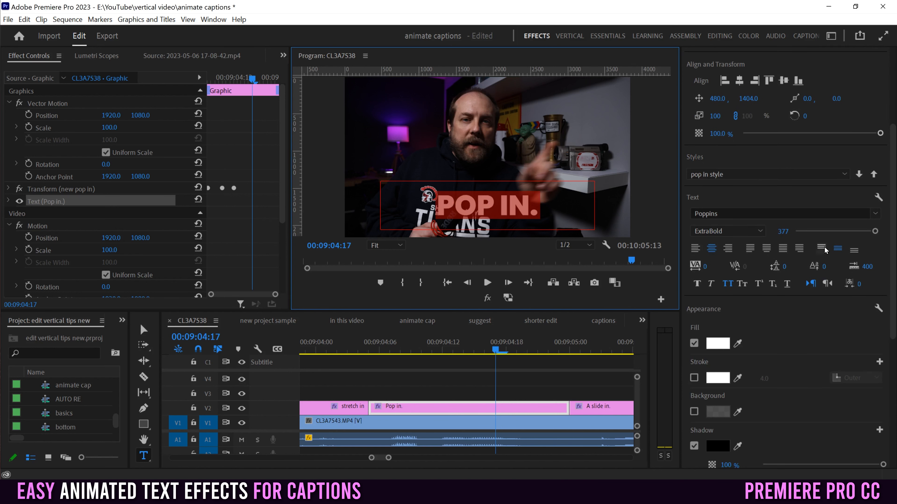
pyautogui.click(784, 231)
pyautogui.write('6')
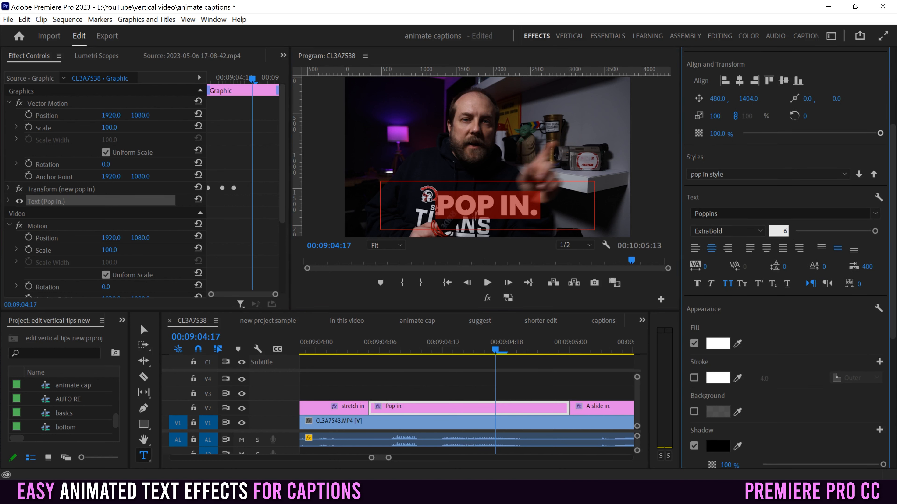
pyautogui.write('00')
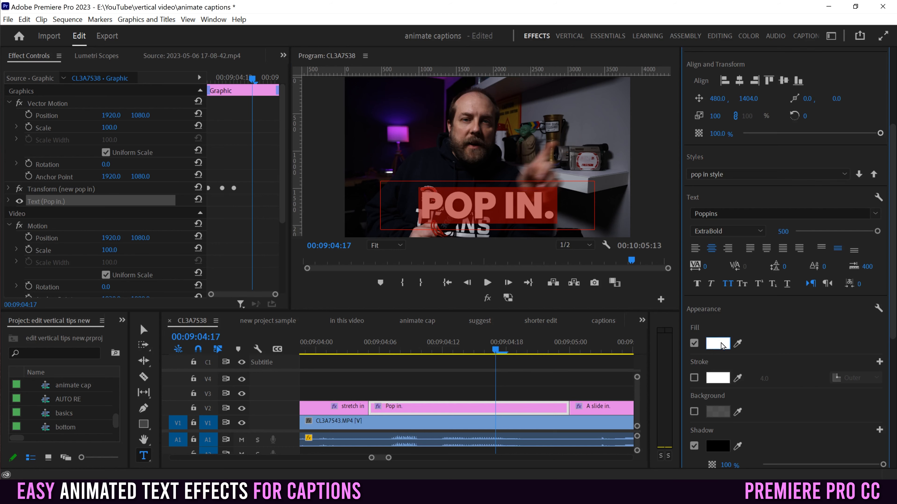
# Set the "Pop in." text's fill color to yellow FFF400 and scrub through its animation
pyautogui.click(718, 343)
pyautogui.moveTo(470, 176); pyautogui.dragTo(469, 201)
pyautogui.click(456, 324)
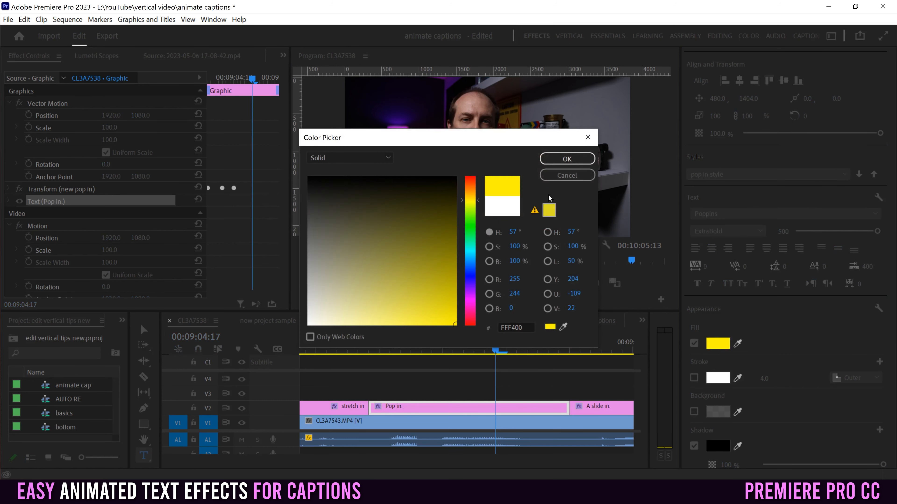
pyautogui.click(563, 159)
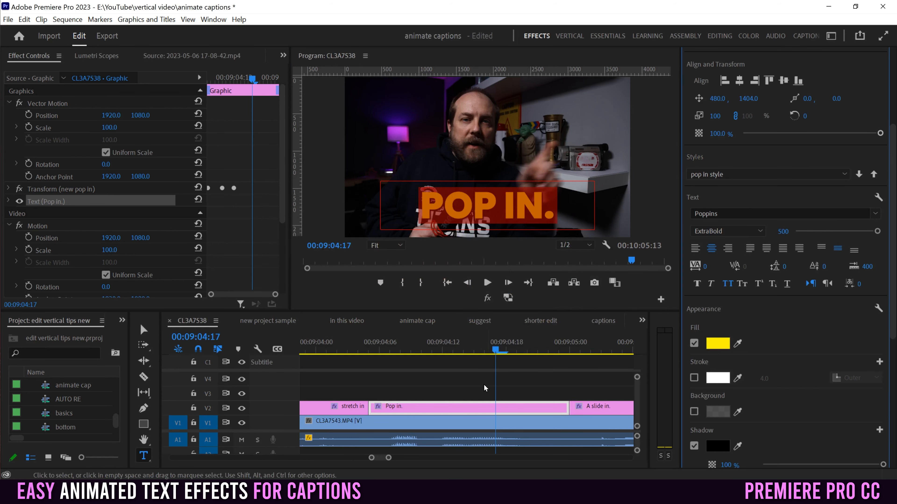
pyautogui.click(431, 344)
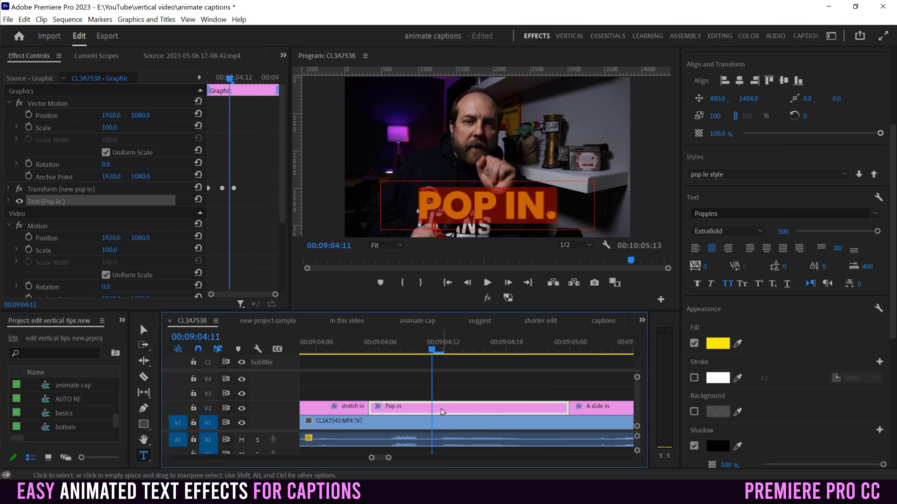
pyautogui.moveTo(388, 347); pyautogui.dragTo(464, 353)
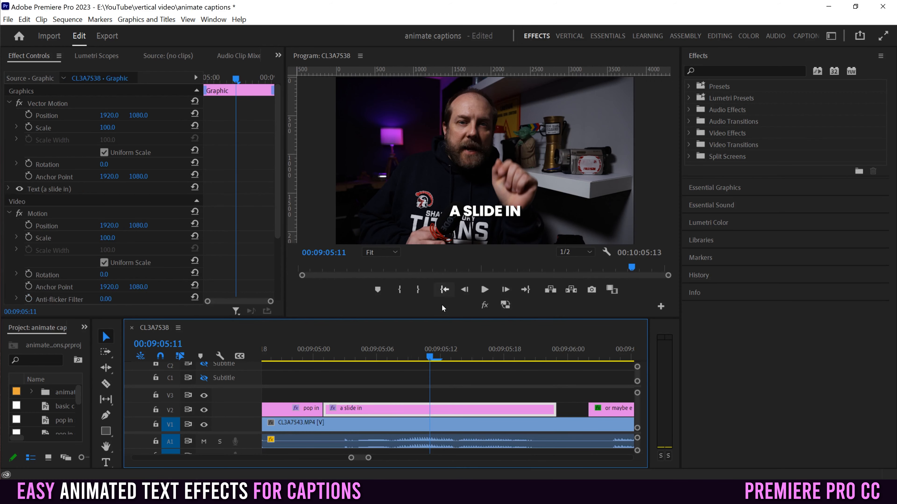
# Find the Transform and Directional Blur effects and add both to the "a slide in" clip
pyautogui.click(710, 72)
pyautogui.write('transform')
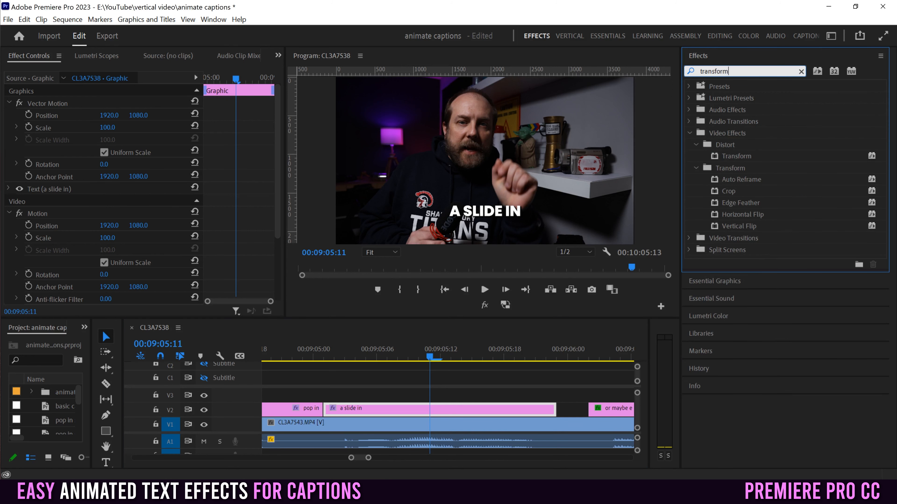
pyautogui.moveTo(715, 157); pyautogui.dragTo(361, 410)
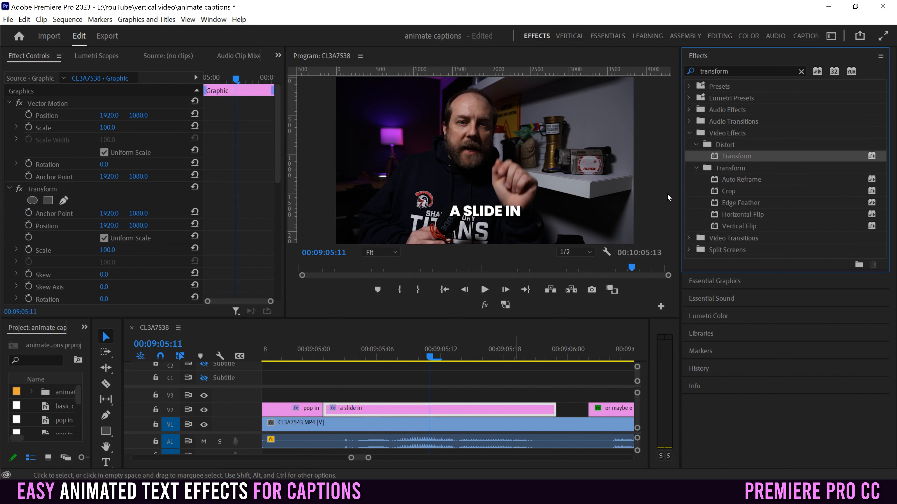
pyautogui.click(698, 72)
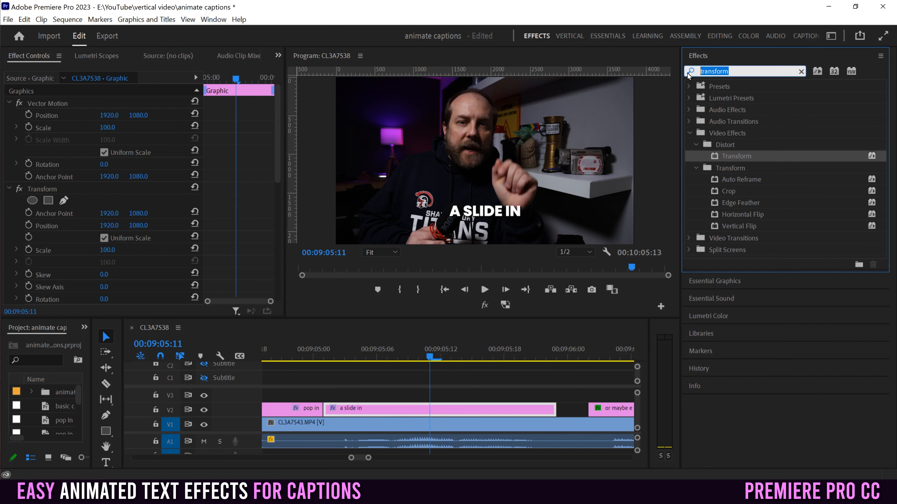
pyautogui.write('directional')
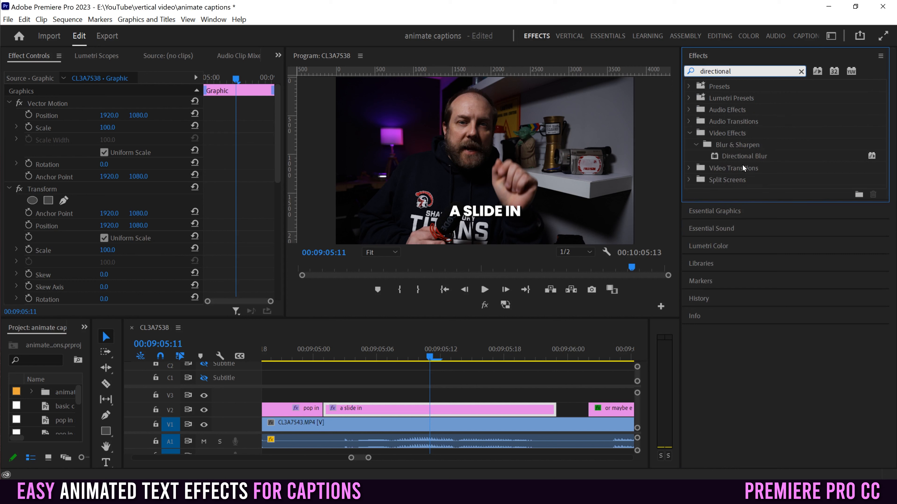
pyautogui.moveTo(717, 156); pyautogui.dragTo(436, 402)
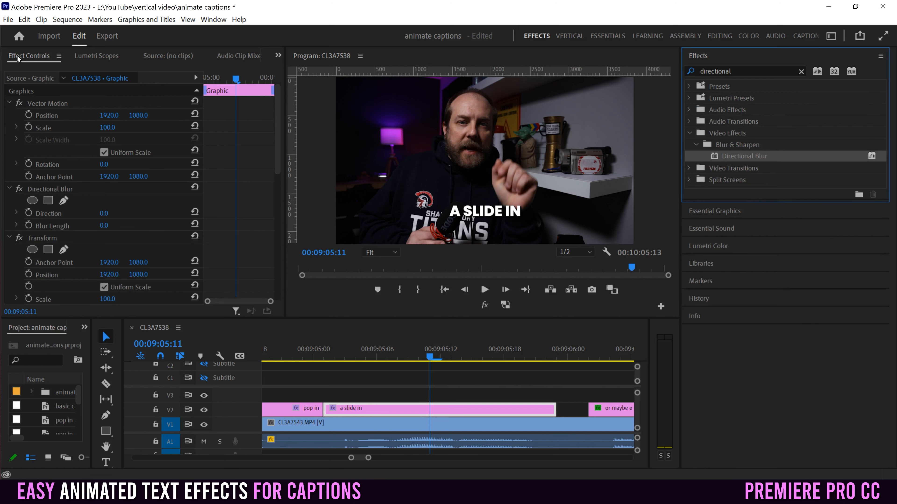
# Turn on keyframing for the Transform effect's Position at the first frame of the "a slide in" clip
pyautogui.moveTo(277, 115); pyautogui.dragTo(266, 167)
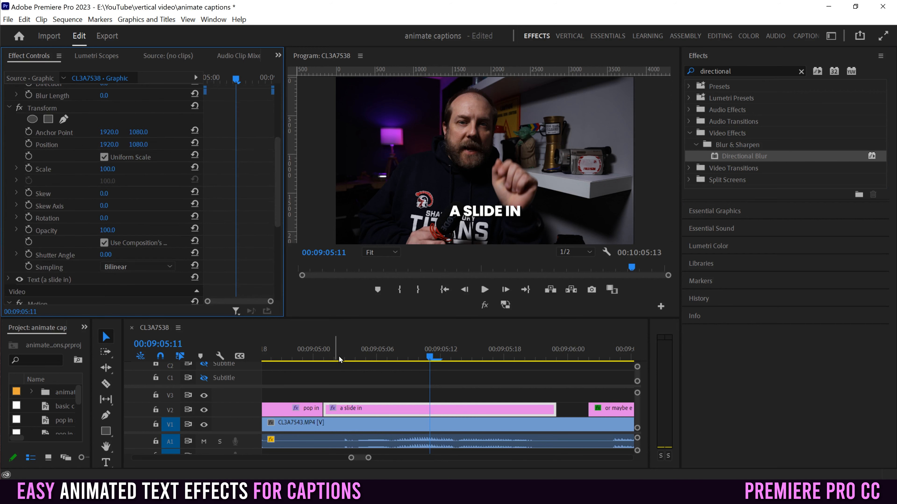
pyautogui.moveTo(236, 79); pyautogui.dragTo(201, 78)
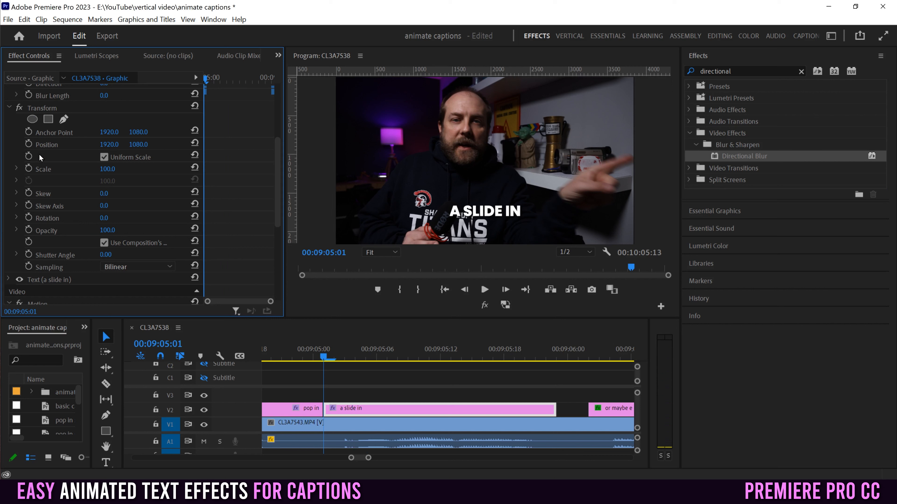
pyautogui.click(29, 144)
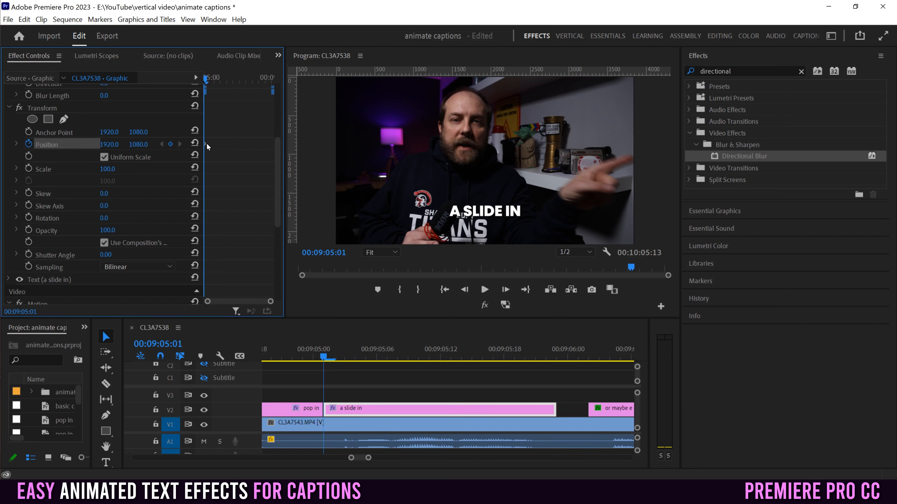
# Add a second Transform Position keyframe five frames into the "a slide in" clip, at 00:09:05:06
pyautogui.click(503, 288)
pyautogui.click(503, 288)
pyautogui.click(503, 288)
pyautogui.click(505, 289)
pyautogui.click(504, 290)
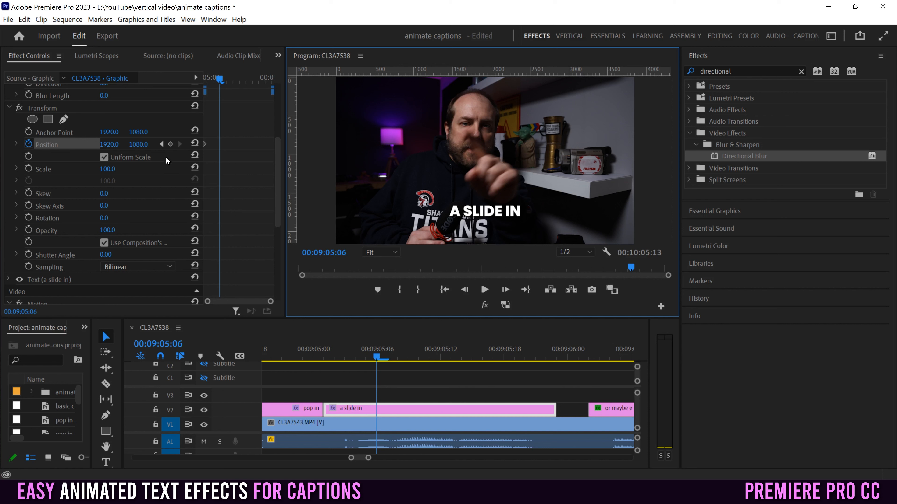
pyautogui.click(170, 145)
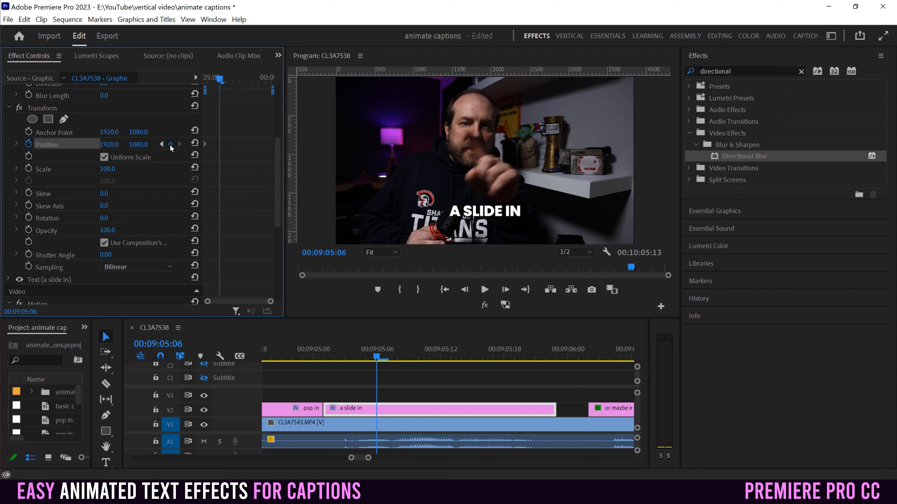
# Add a third Transform Position keyframe three frames further on, at 00:09:05:09
pyautogui.click(505, 290)
pyautogui.click(504, 290)
pyautogui.click(504, 290)
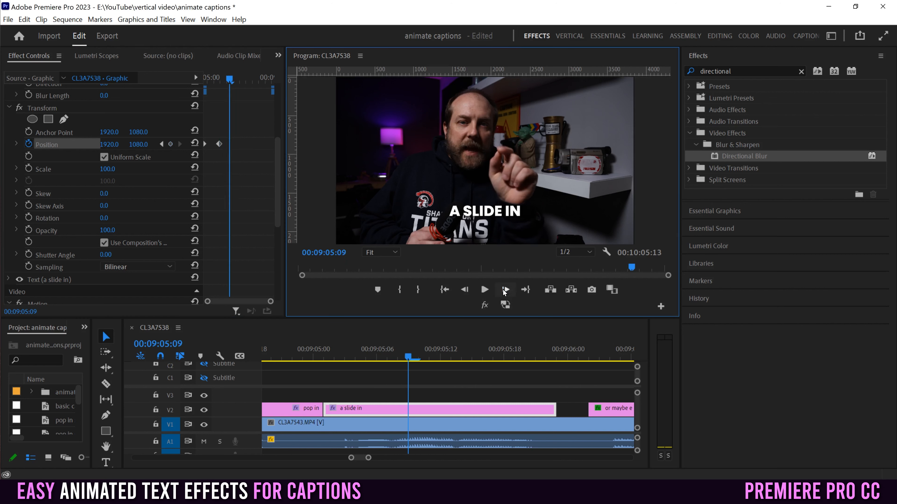
pyautogui.click(170, 145)
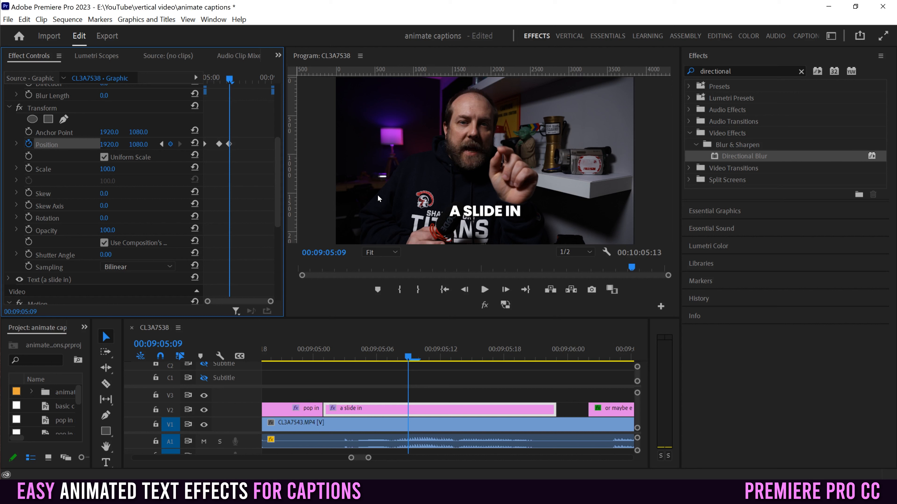
# Set the horizontal Transform Position to 1790 at the middle keyframe and 2868 at the first keyframe
pyautogui.click(162, 145)
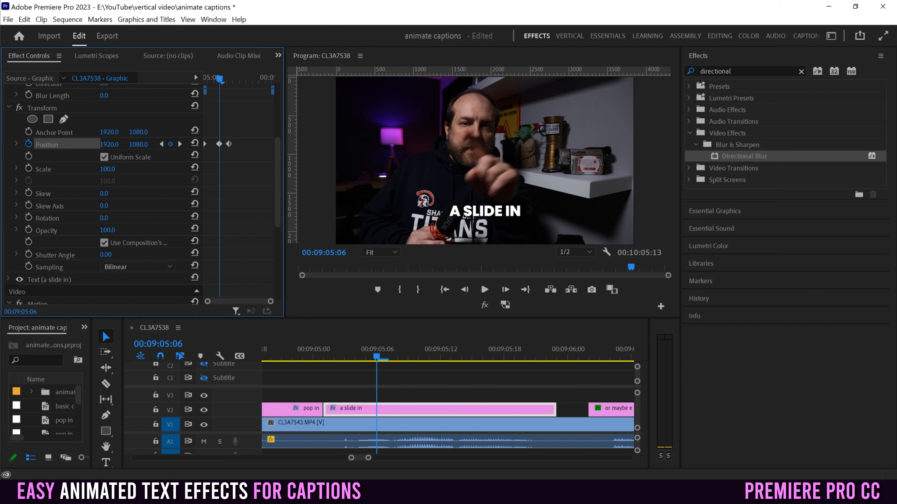
pyautogui.moveTo(109, 144); pyautogui.dragTo(63, 144)
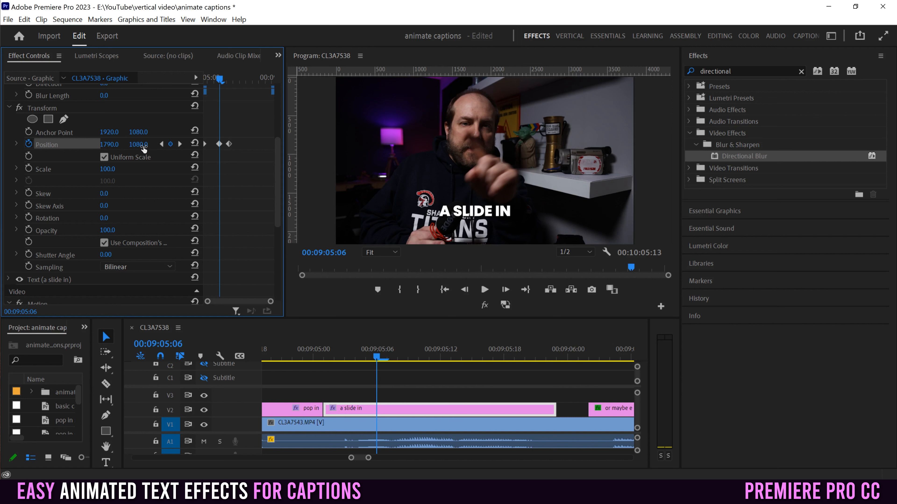
pyautogui.click(162, 144)
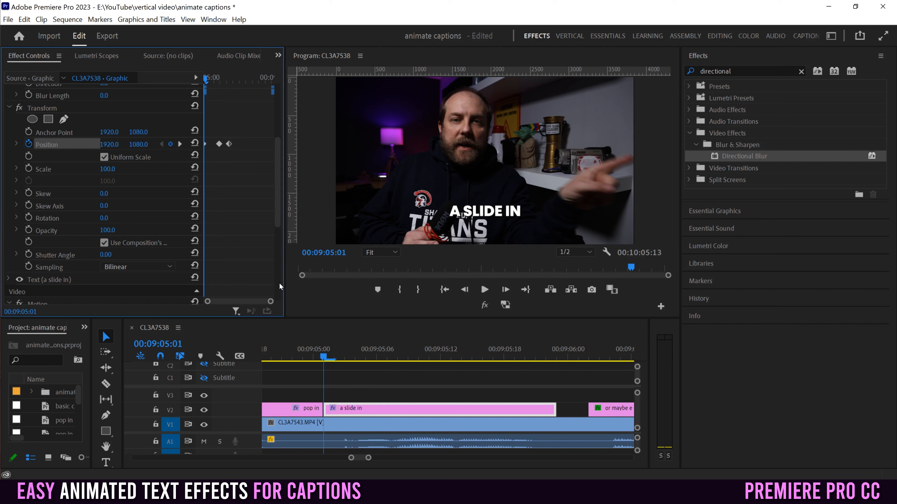
pyautogui.moveTo(271, 302); pyautogui.dragTo(244, 302)
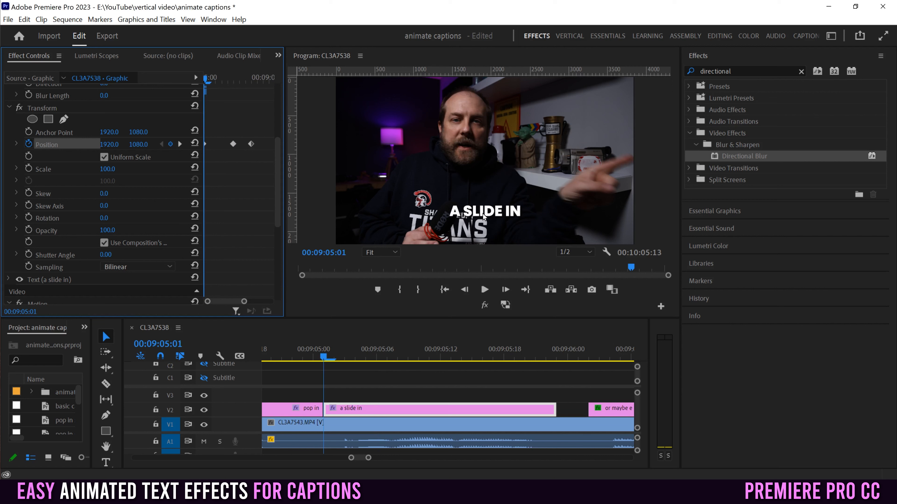
pyautogui.click(112, 146)
pyautogui.write('2337')
pyautogui.press('Return')
pyautogui.moveTo(103, 144)
pyautogui.mouseDown()
pyautogui.moveTo(112, 144)
pyautogui.moveTo(97, 144)
pyautogui.mouseUp()
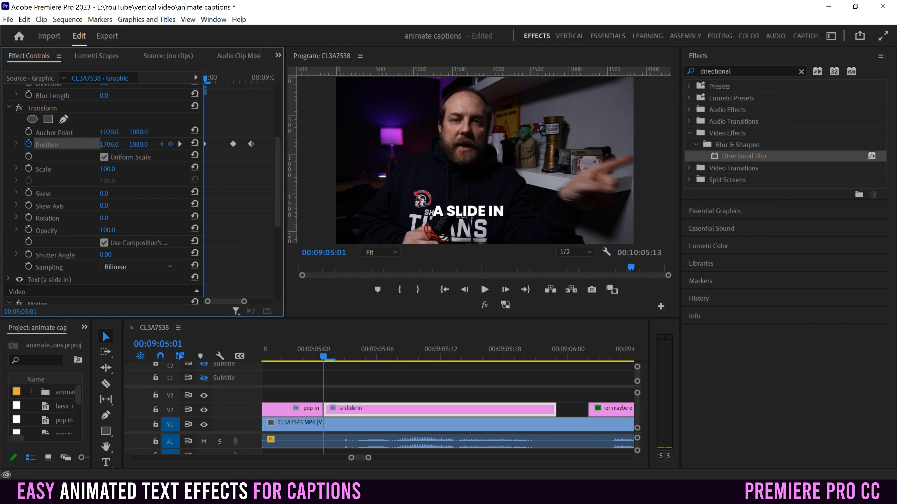
pyautogui.moveTo(96, 144); pyautogui.dragTo(98, 145)
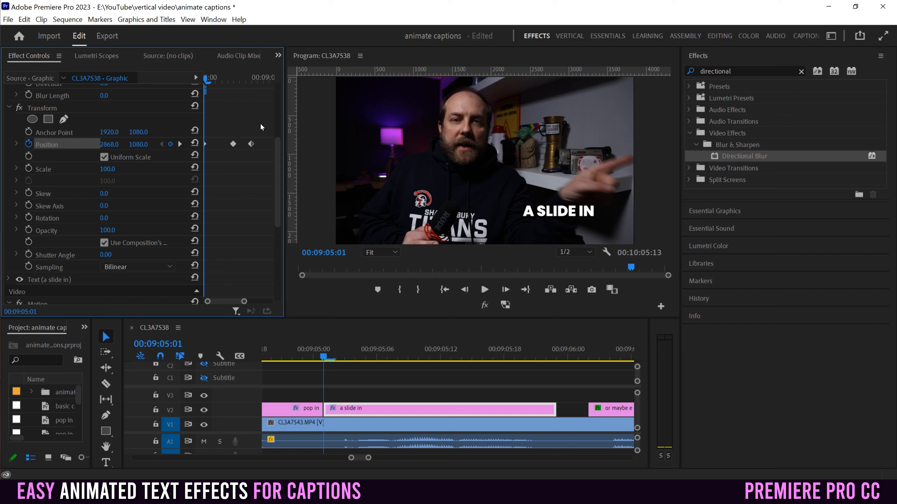
# Apply Auto Bezier temporal interpolation to all three Position keyframes and play the slide-in animation
pyautogui.moveTo(259, 124); pyautogui.dragTo(187, 157)
pyautogui.rightClick(233, 145)
pyautogui.moveTo(282, 232)
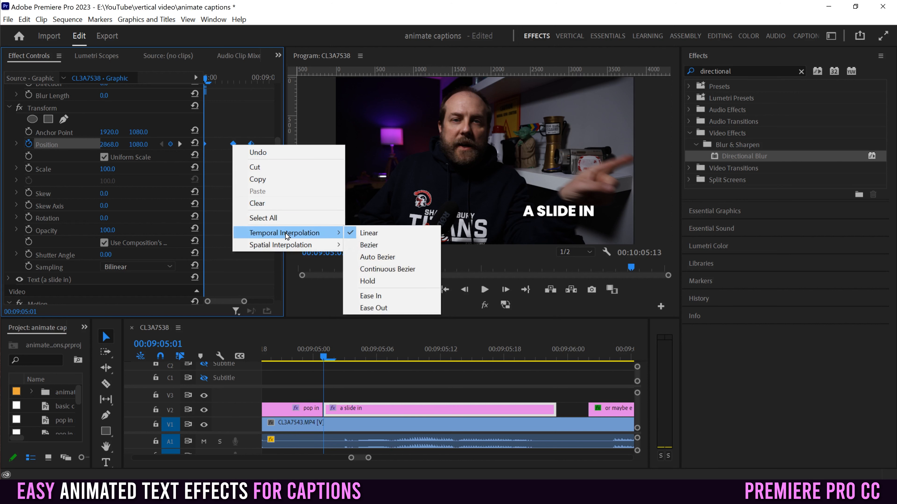
pyautogui.click(381, 257)
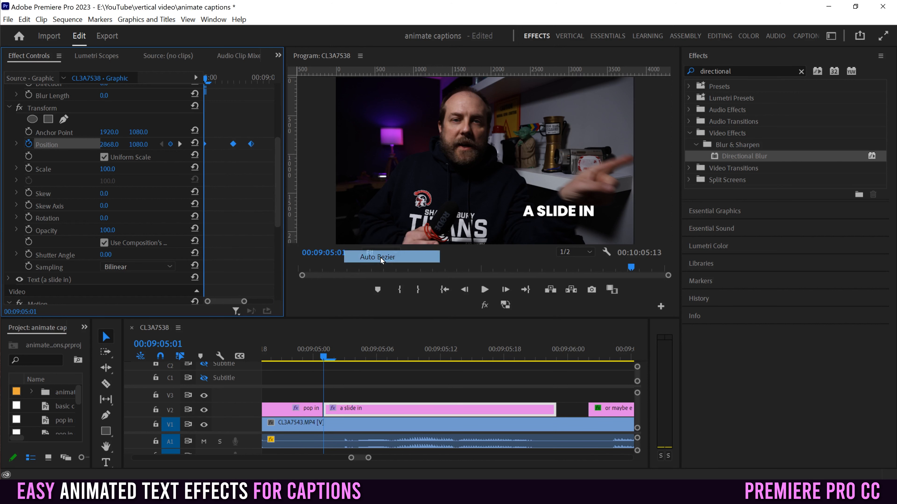
pyautogui.click(485, 290)
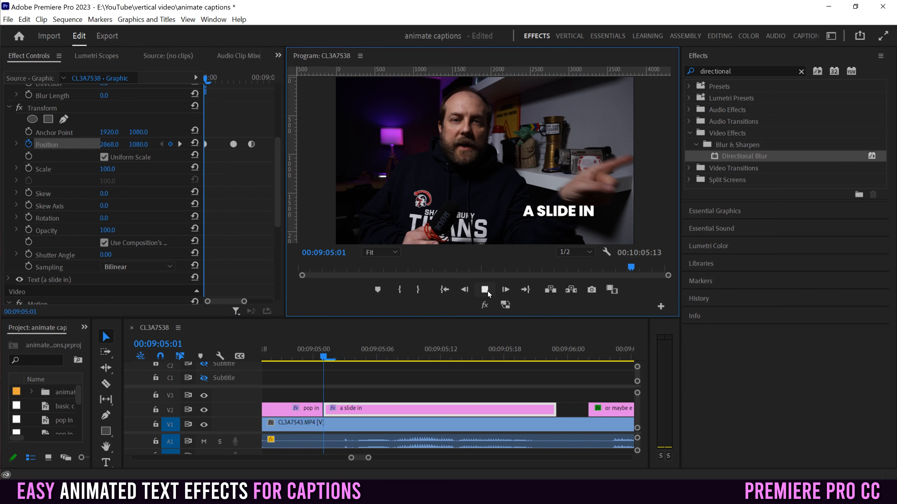
# Set the horizontal Transform Position at the "a slide in" clip's first keyframe to 2976
pyautogui.press('space')
pyautogui.click(324, 356)
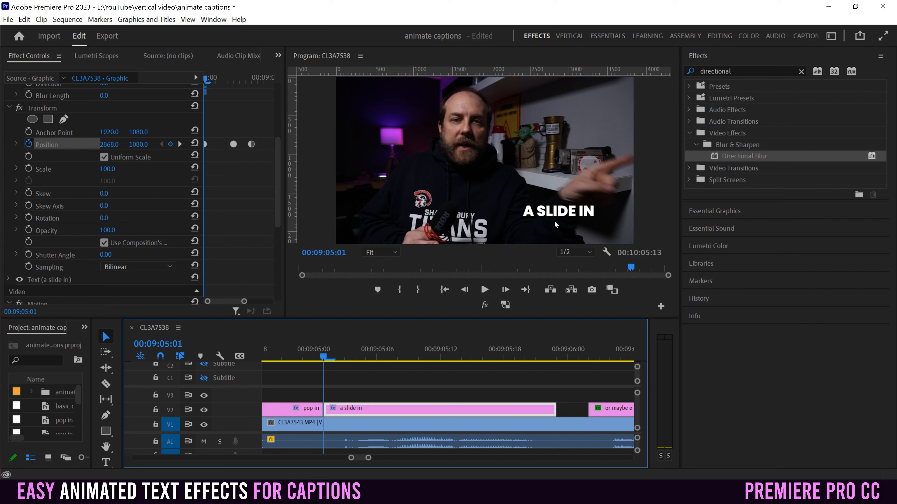
pyautogui.moveTo(109, 144)
pyautogui.mouseDown()
pyautogui.moveTo(230, 144)
pyautogui.moveTo(102, 144)
pyautogui.mouseUp()
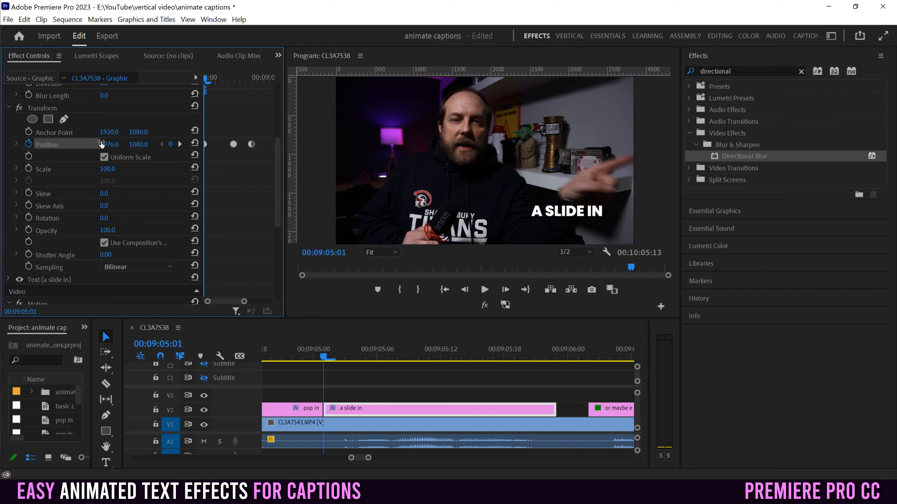
# Keyframe the Transform Opacity at 00:09:05:01 and 00:09:05:04, making the caption fully transparent at the first keyframe
pyautogui.click(29, 230)
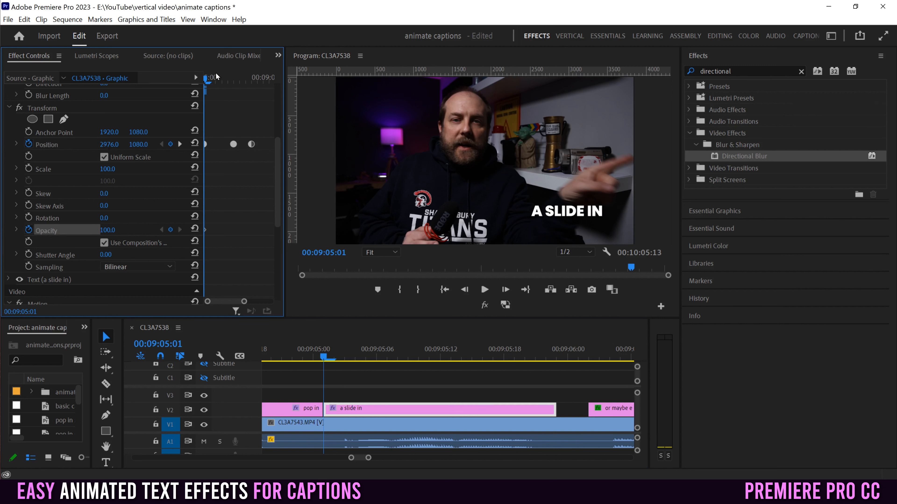
pyautogui.click(505, 290)
pyautogui.click(505, 290)
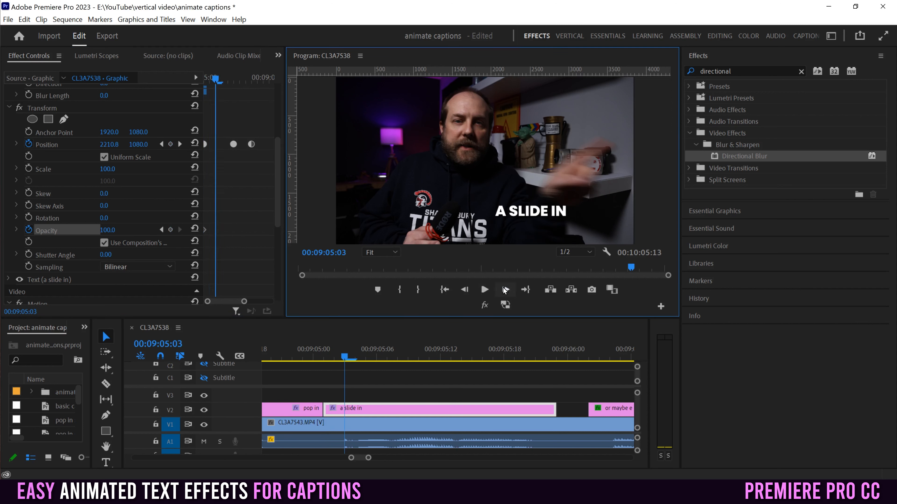
pyautogui.click(505, 289)
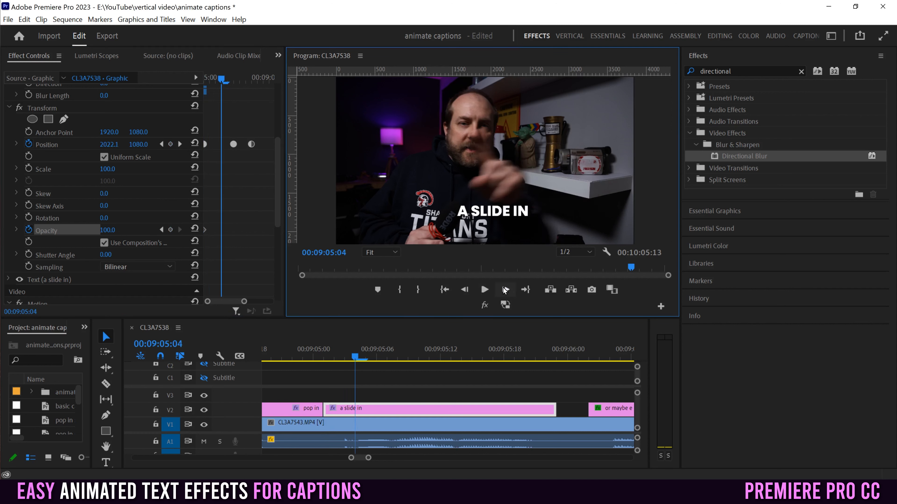
pyautogui.click(170, 229)
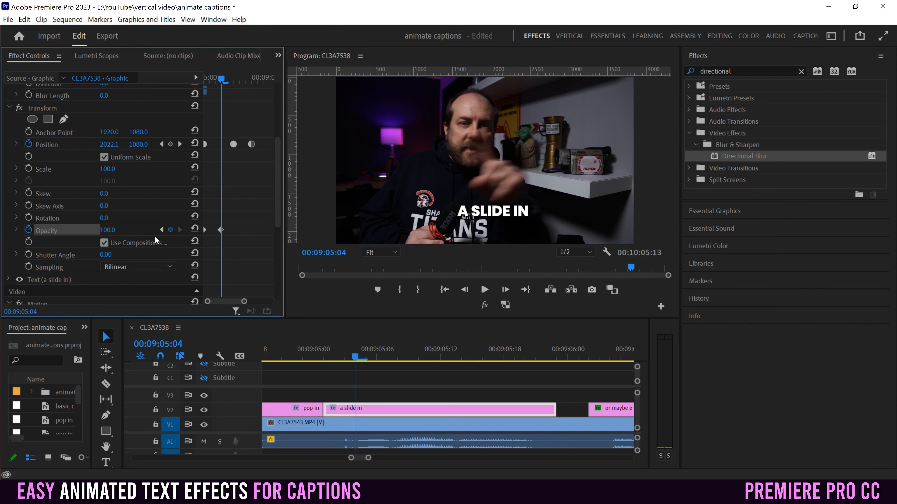
pyautogui.click(162, 229)
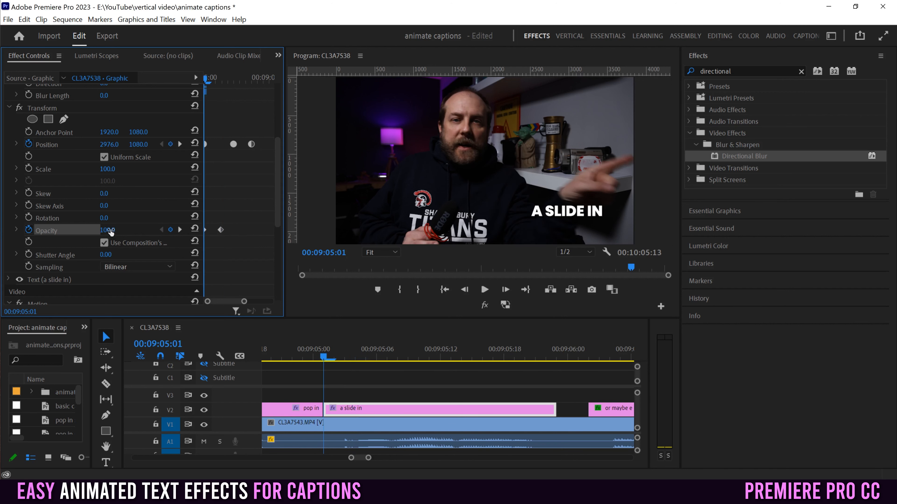
# Play the slide-in caption from its first frame twice to check the motion and fade
pyautogui.click(588, 424)
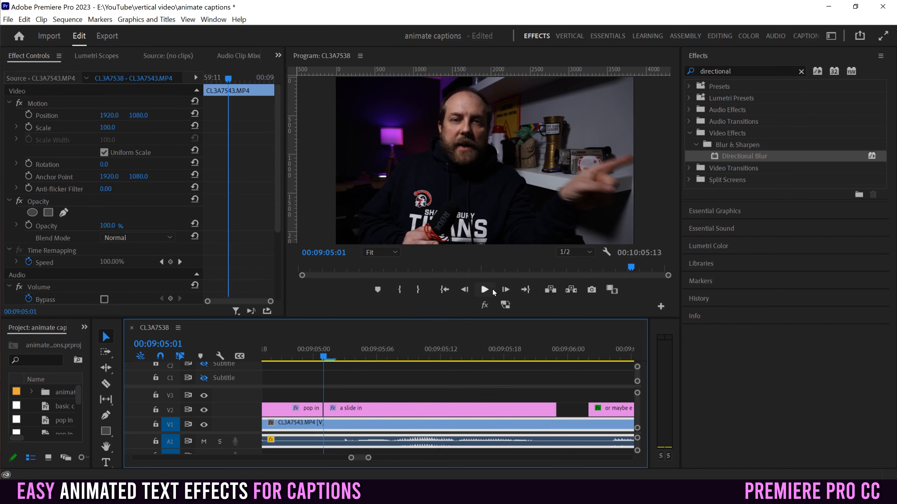
pyautogui.click(484, 289)
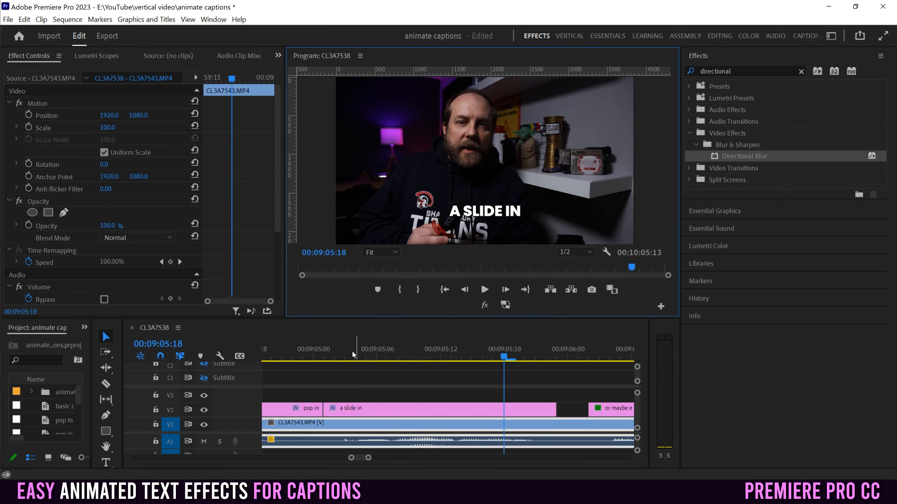
pyautogui.click(322, 358)
pyautogui.click(484, 289)
pyautogui.click(484, 290)
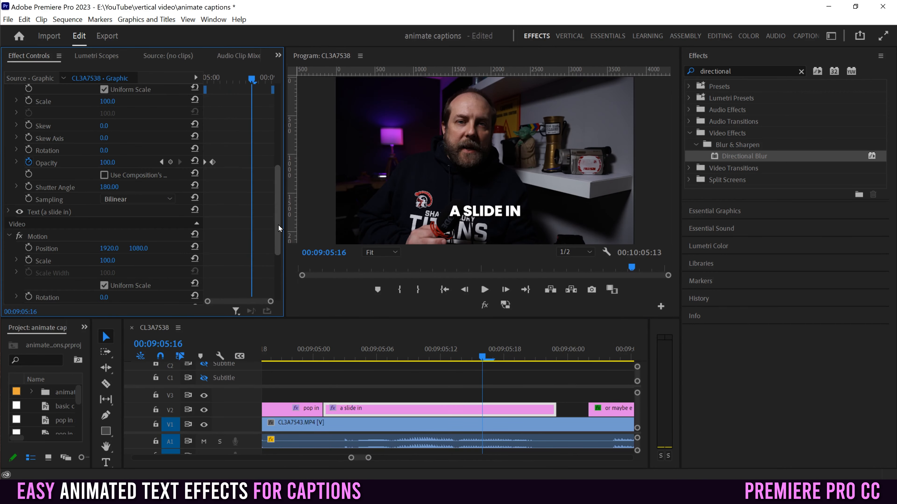
# Set the Directional Blur's Direction to 90 degrees on the "a slide in" clip
pyautogui.moveTo(278, 225); pyautogui.dragTo(279, 144)
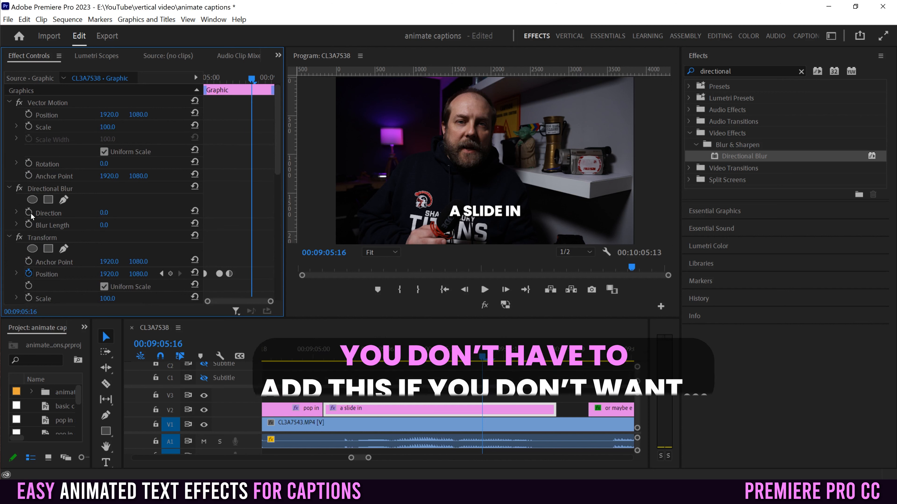
pyautogui.click(17, 213)
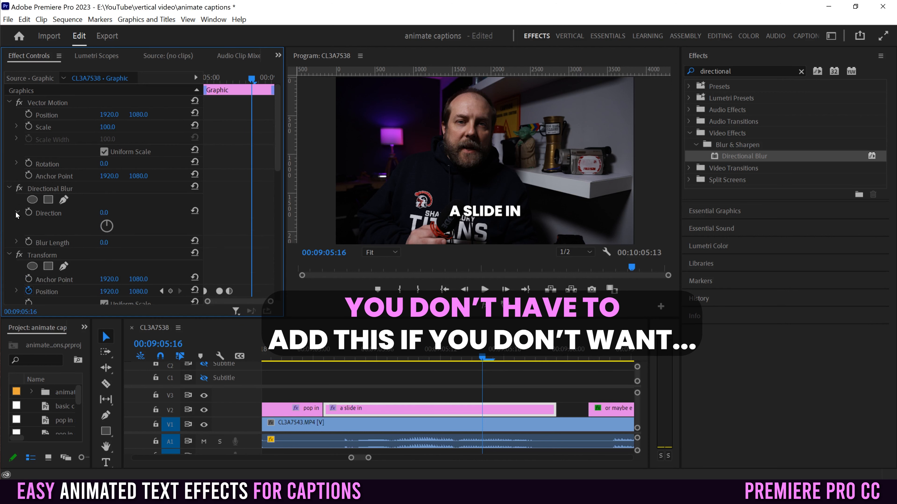
pyautogui.moveTo(274, 151); pyautogui.dragTo(276, 171)
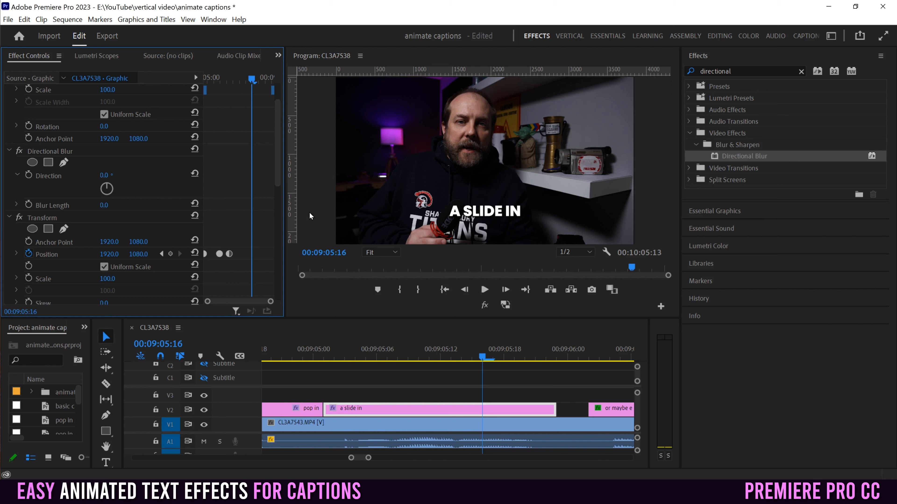
pyautogui.click(103, 175)
pyautogui.write('90')
pyautogui.press('Return')
# Try a Directional Blur Length of 49 on the "a slide in" caption
pyautogui.click(17, 204)
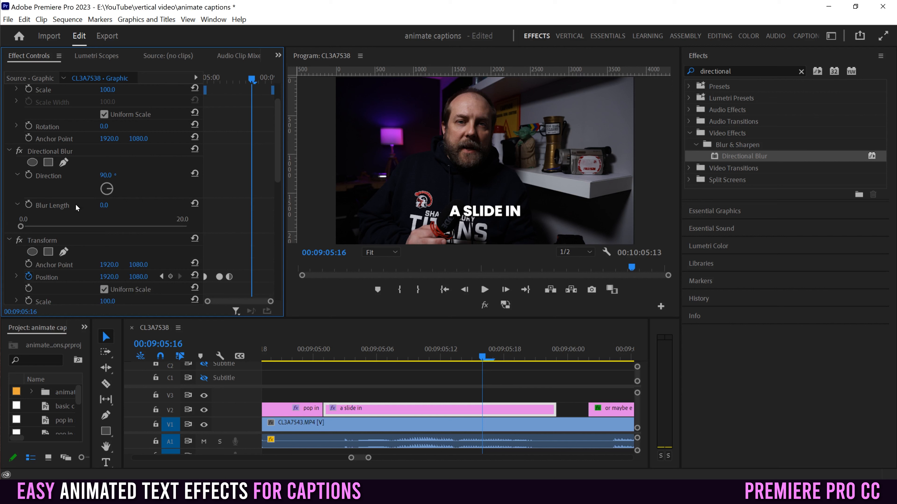
pyautogui.scroll(-2, 278, 169)
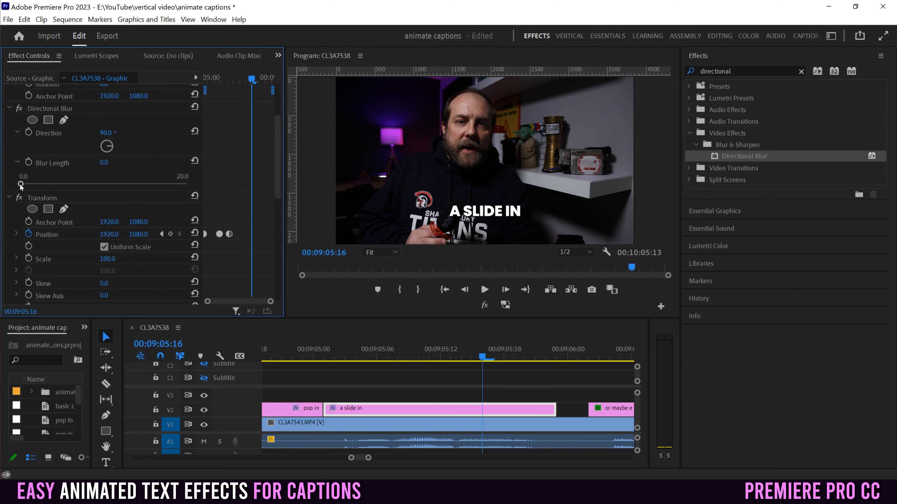
pyautogui.moveTo(23, 184)
pyautogui.mouseDown()
pyautogui.moveTo(195, 179)
pyautogui.moveTo(34, 183)
pyautogui.mouseUp()
pyautogui.moveTo(103, 162)
pyautogui.mouseDown()
pyautogui.moveTo(276, 163)
pyautogui.moveTo(103, 163)
pyautogui.moveTo(116, 163)
pyautogui.mouseUp()
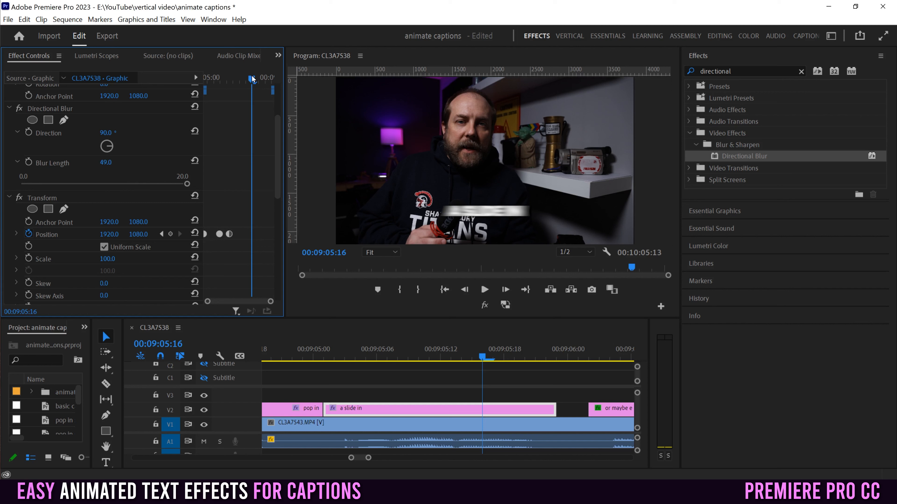
# Set the Blur Length to 100 at the clip's first frame, 00:09:05:01, and turn on keyframing for it
pyautogui.moveTo(250, 75); pyautogui.dragTo(205, 78)
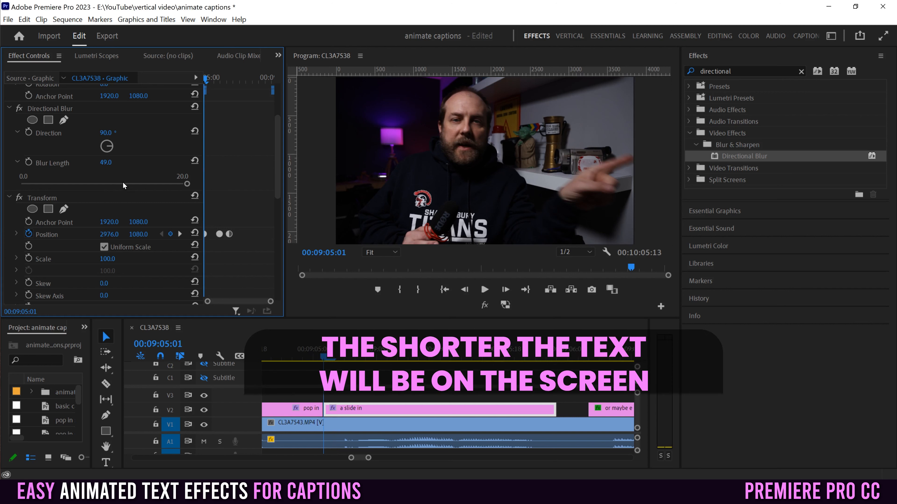
pyautogui.moveTo(104, 163); pyautogui.dragTo(133, 163)
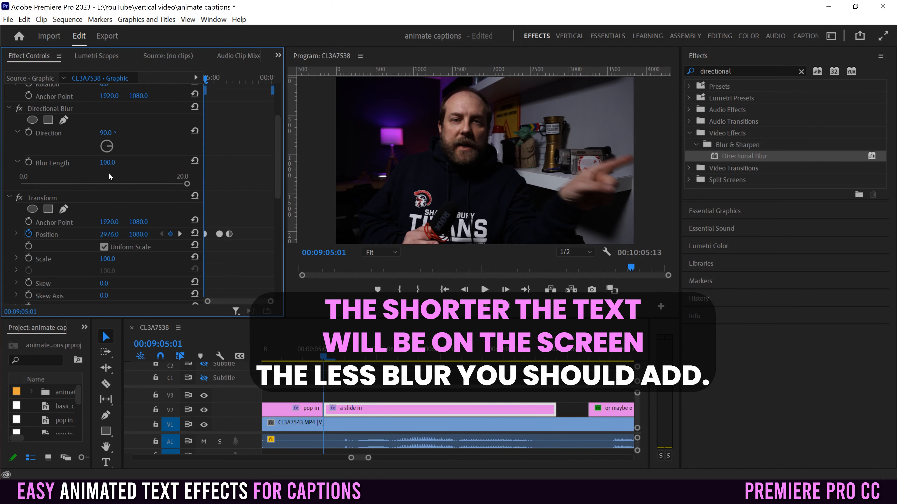
pyautogui.click(28, 163)
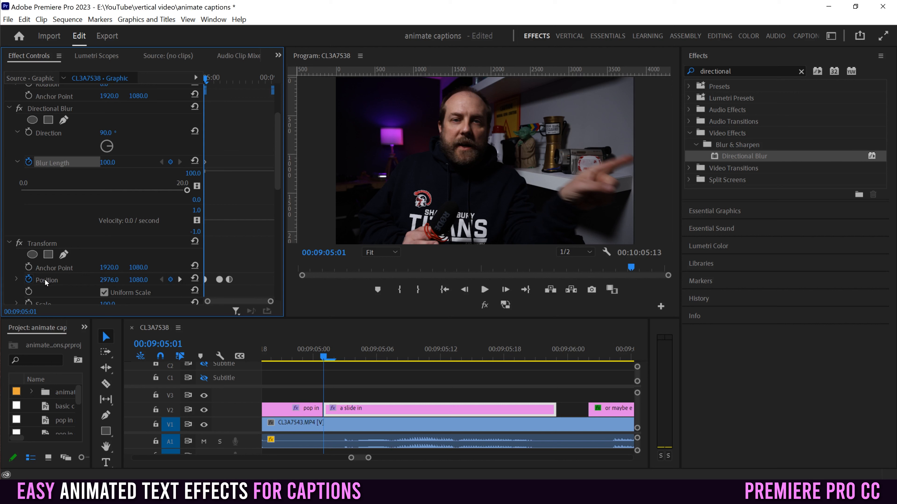
# Add a Blur Length keyframe of 0 at the last Position keyframe, 00:09:05:09, and play the blurred slide-in from its start
pyautogui.click(181, 280)
pyautogui.click(181, 280)
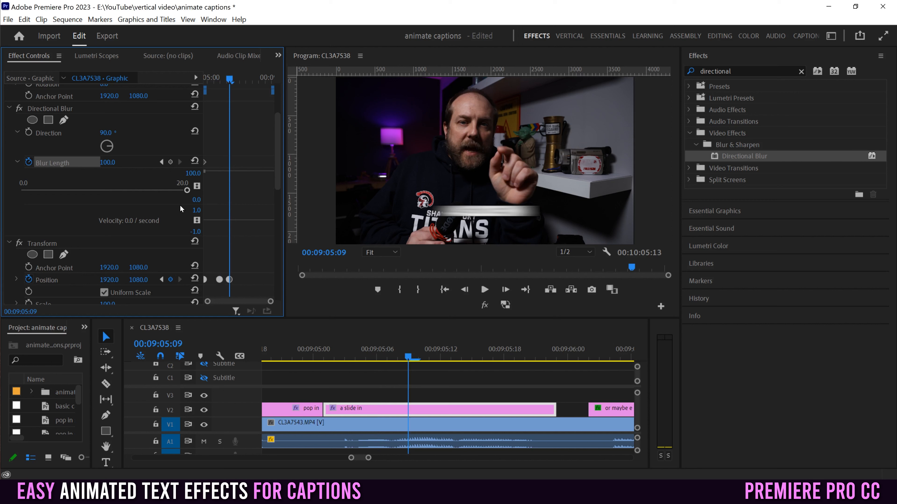
pyautogui.click(171, 162)
pyautogui.click(107, 163)
pyautogui.write('88')
pyautogui.press('Return')
pyautogui.moveTo(106, 162); pyautogui.dragTo(72, 163)
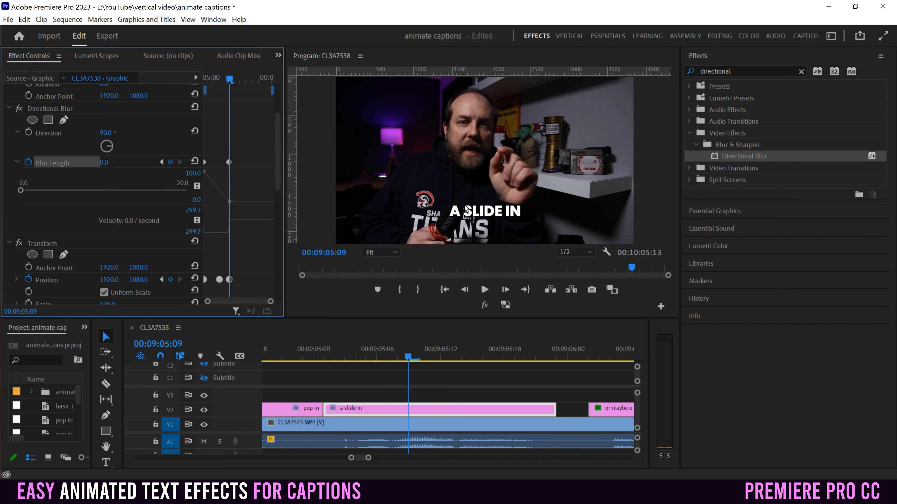
pyautogui.moveTo(336, 354); pyautogui.dragTo(325, 357)
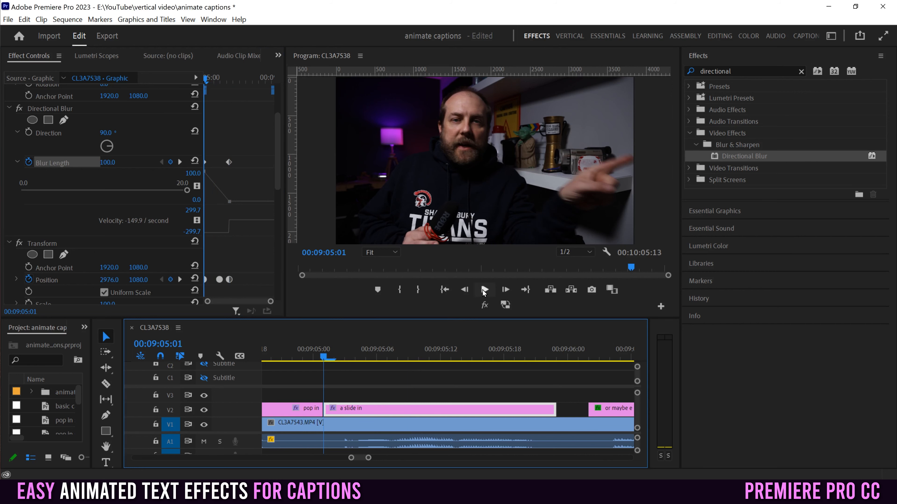
pyautogui.click(485, 290)
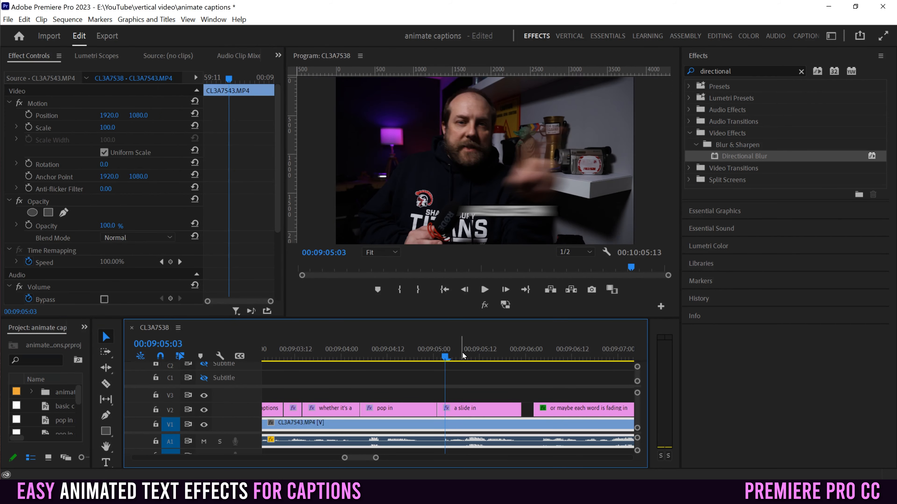
# Save the clip's Transform and Directional Blur effects together as the preset "new slide in 1", anchored to the in point
pyautogui.click(458, 408)
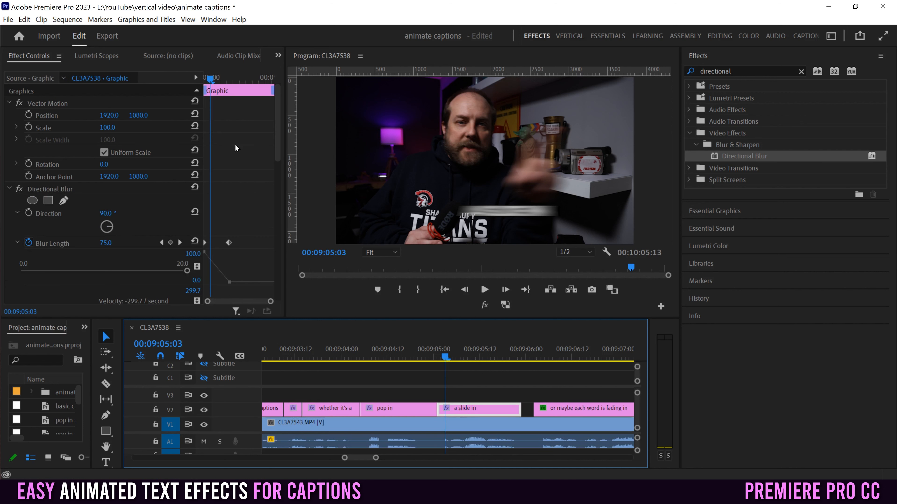
pyautogui.moveTo(277, 130); pyautogui.dragTo(277, 165)
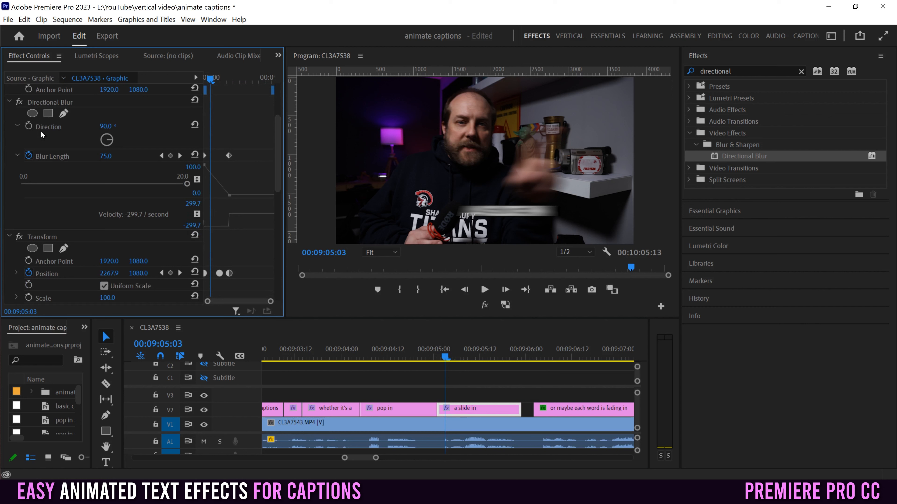
pyautogui.click(40, 237)
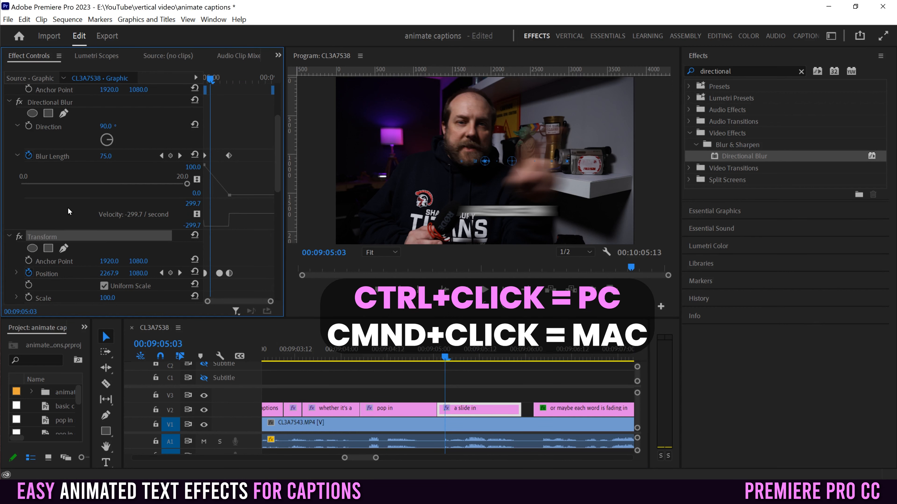
pyautogui.keyDown('ctrl'); pyautogui.click(43, 102); pyautogui.keyUp('ctrl')
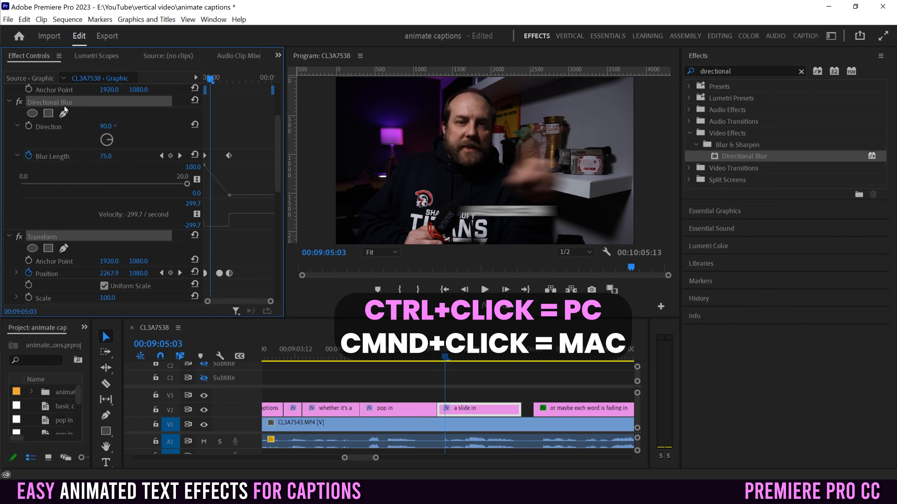
pyautogui.rightClick(46, 101)
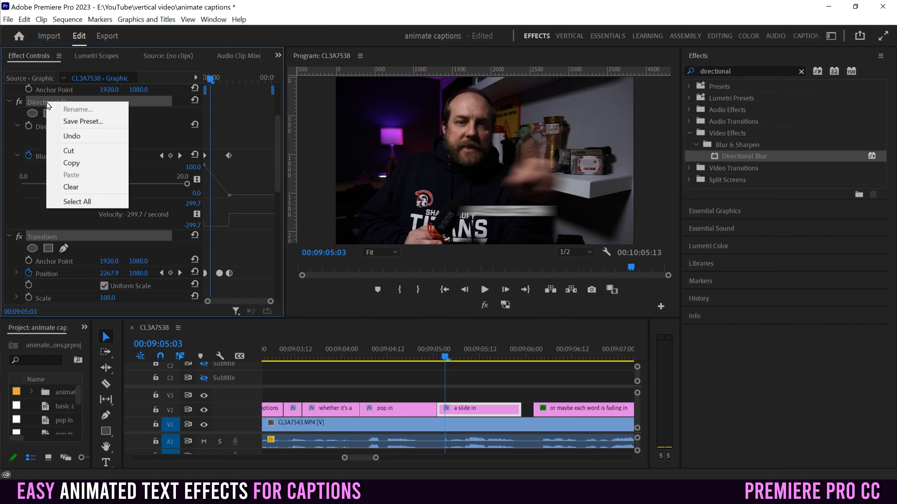
pyautogui.click(79, 121)
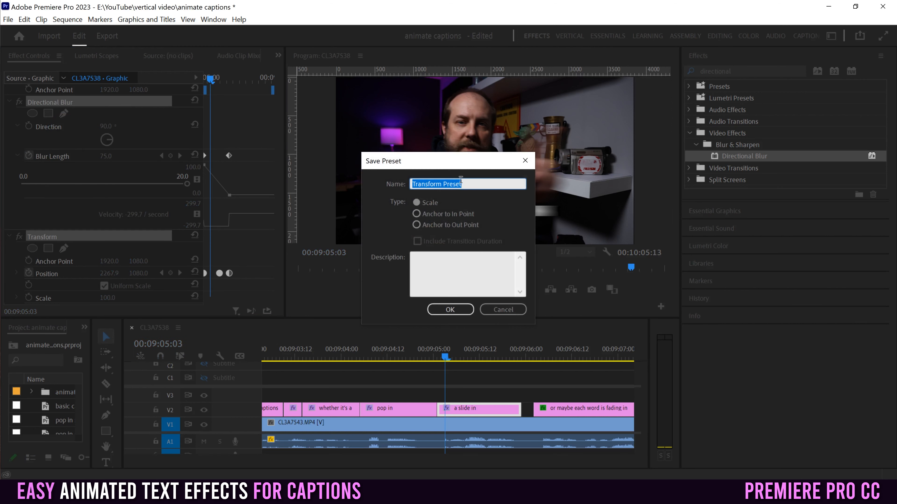
pyautogui.write('new slide in 1')
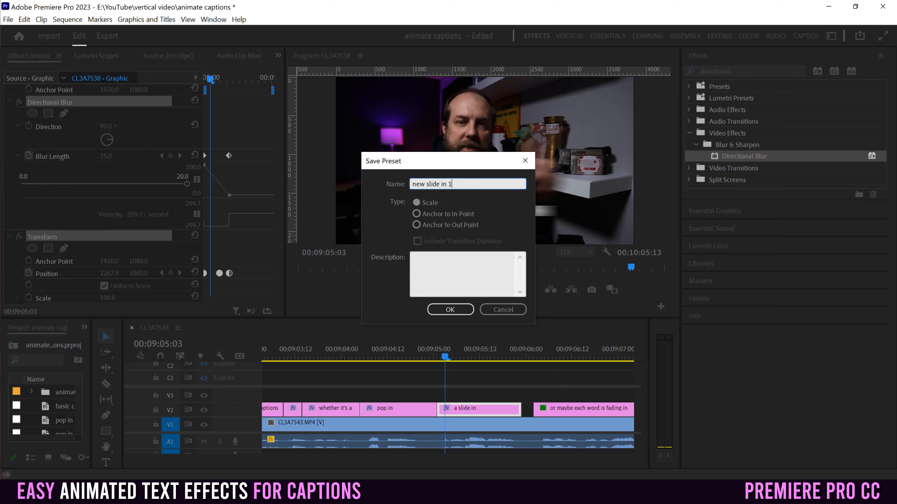
pyautogui.click(443, 215)
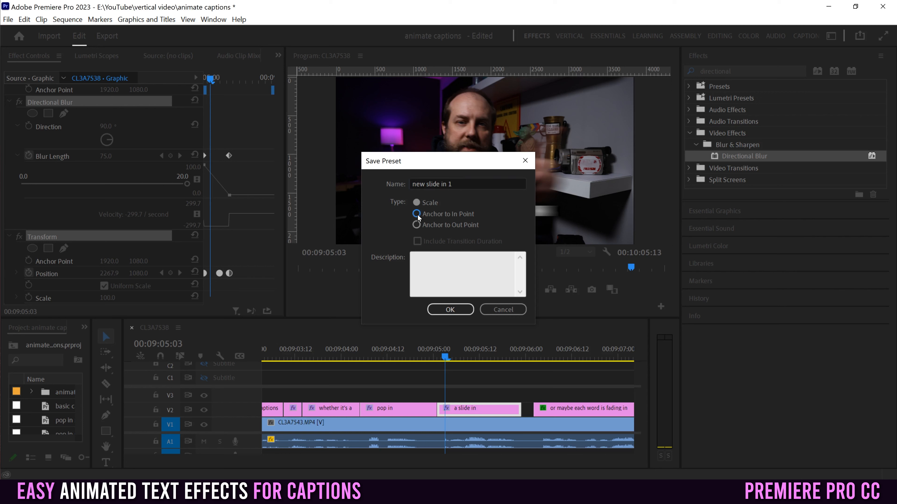
pyautogui.click(446, 310)
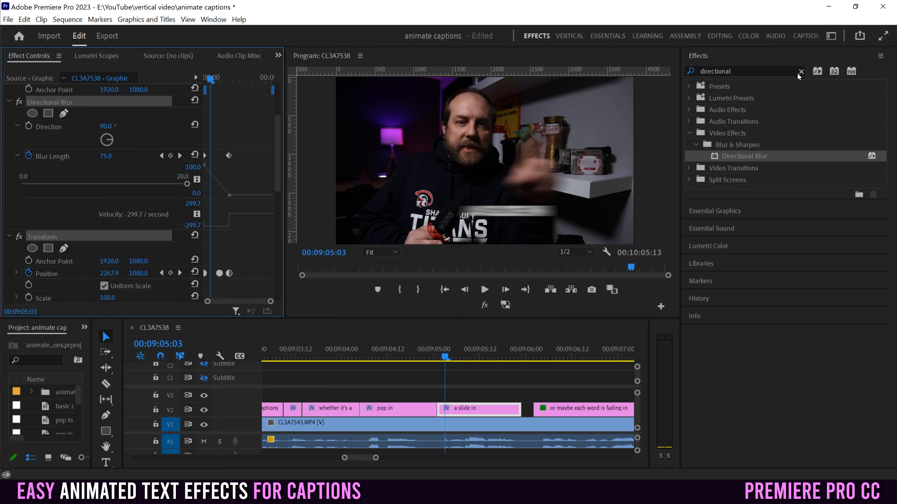
# Apply the "new slide in 1" preset to both the "whether it's a" and "pop in" captions and play them from the start
pyautogui.click(801, 71)
pyautogui.click(689, 86)
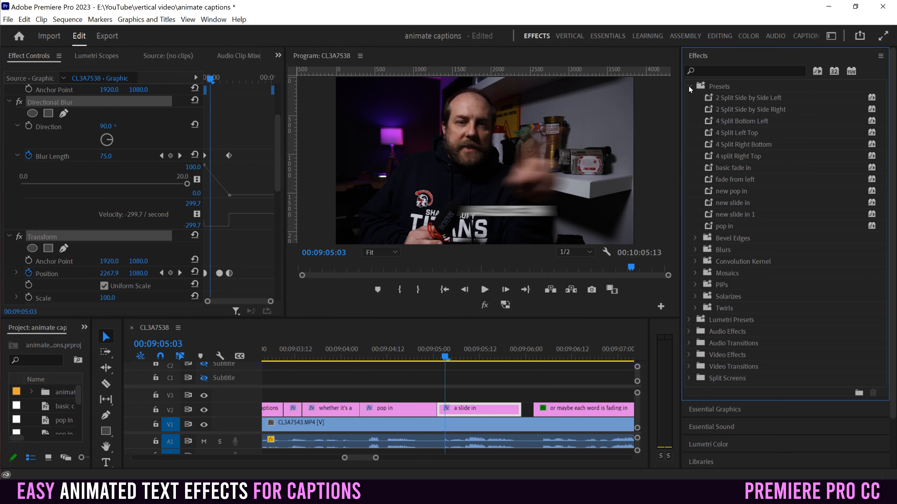
pyautogui.click(717, 215)
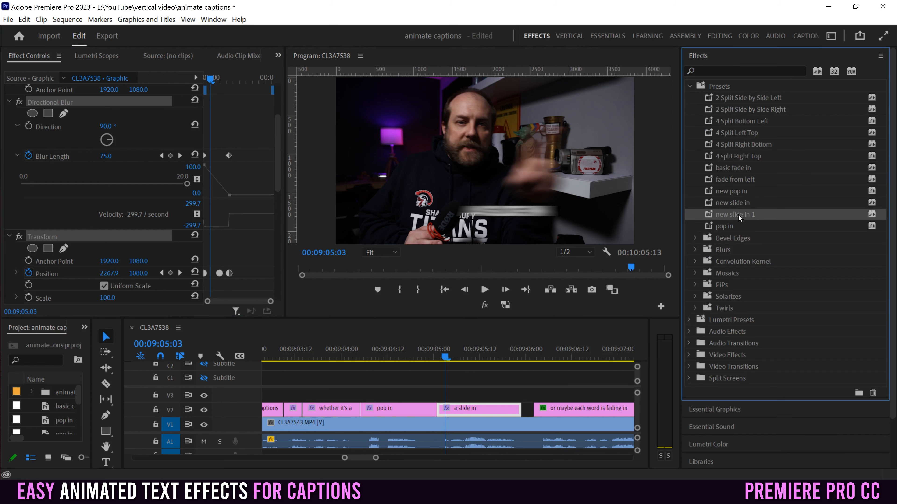
pyautogui.moveTo(399, 392); pyautogui.dragTo(325, 411)
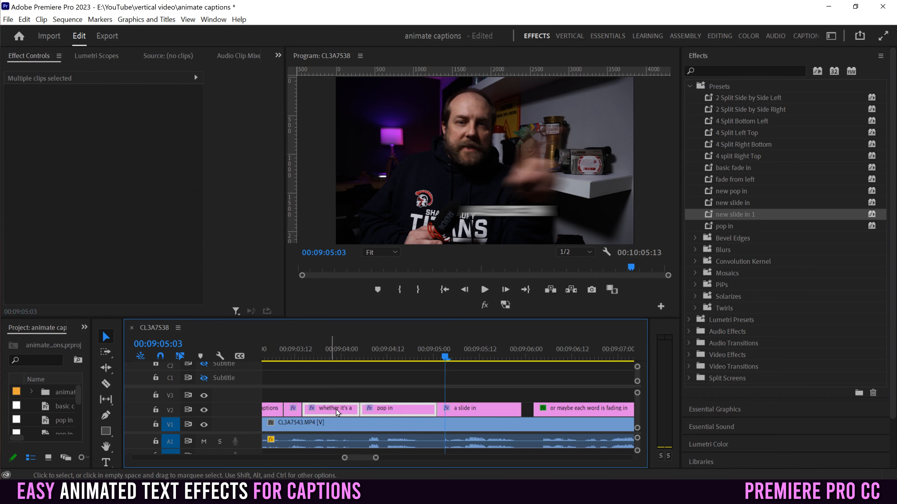
pyautogui.moveTo(710, 217); pyautogui.dragTo(332, 409)
pyautogui.click(303, 356)
pyautogui.press('space')
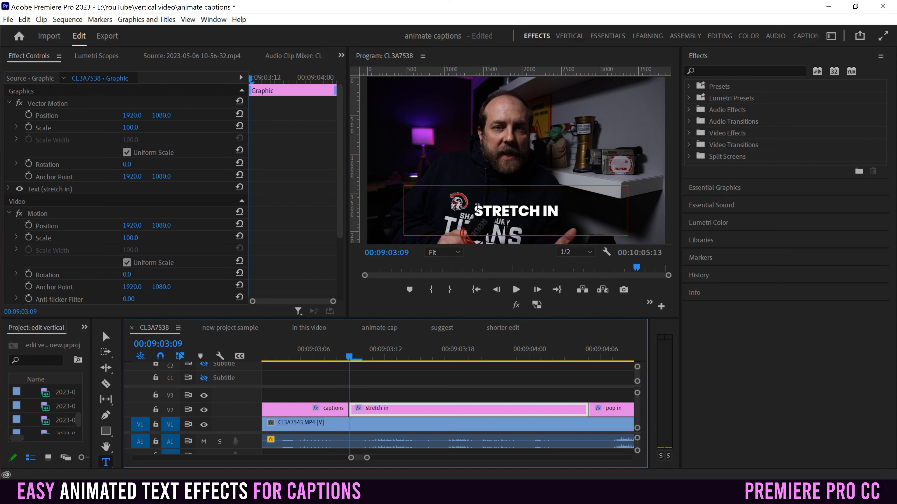
# Find the Transform and Directional Blur effects and apply both to the "stretch in" caption clip
pyautogui.click(709, 71)
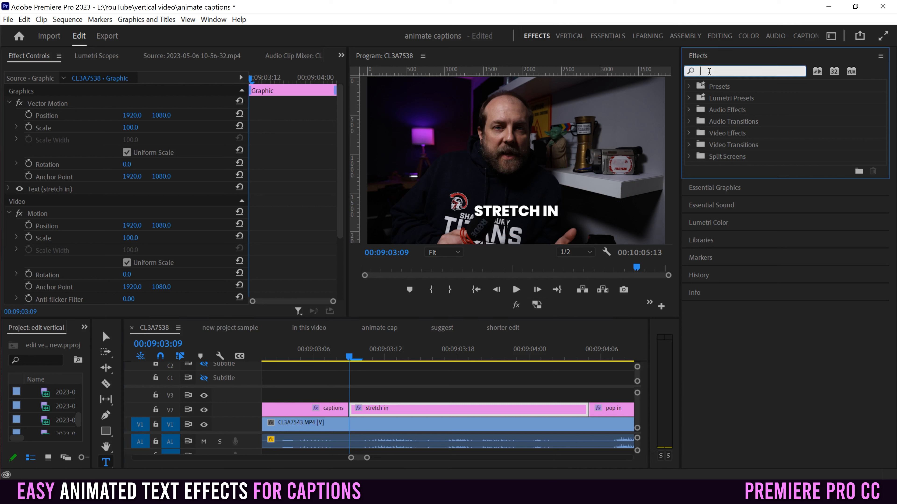
pyautogui.write('transf')
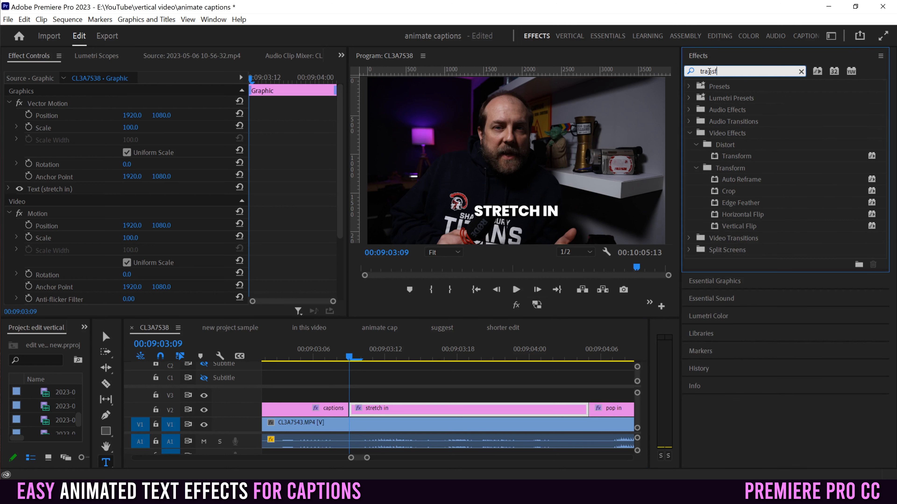
pyautogui.click(717, 158)
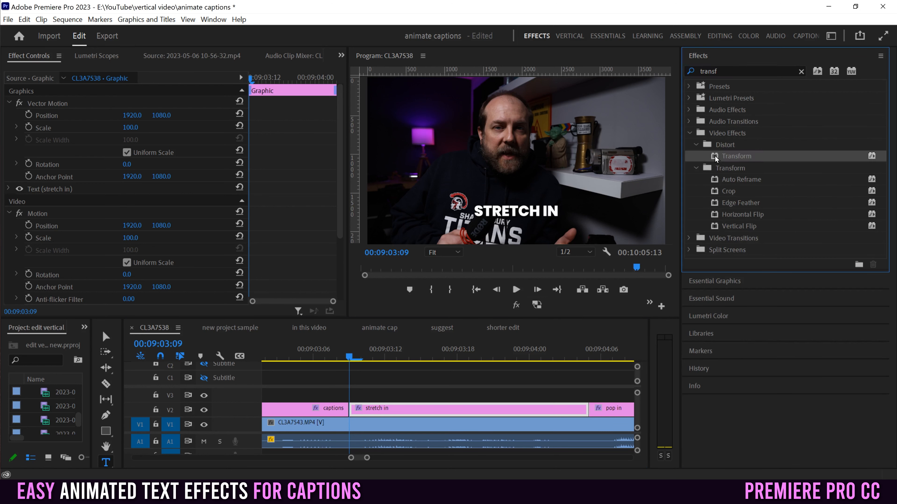
pyautogui.moveTo(716, 158); pyautogui.dragTo(405, 409)
pyautogui.click(726, 70)
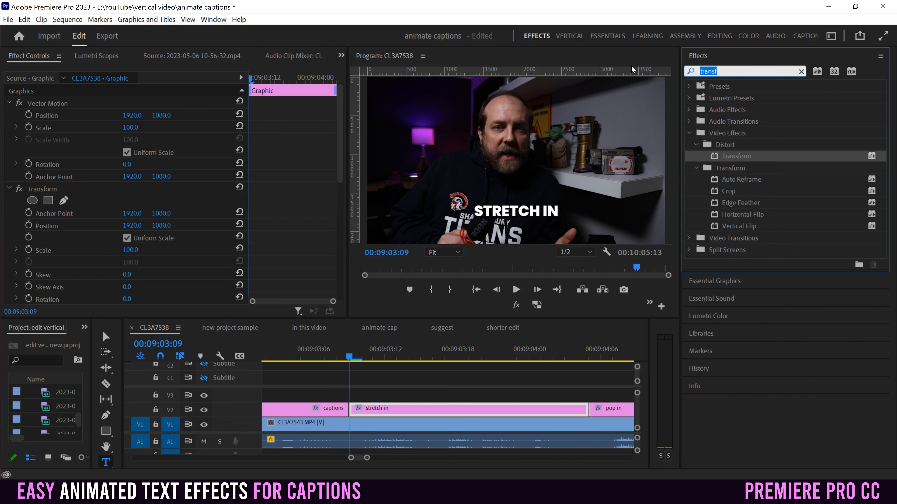
pyautogui.write('direct')
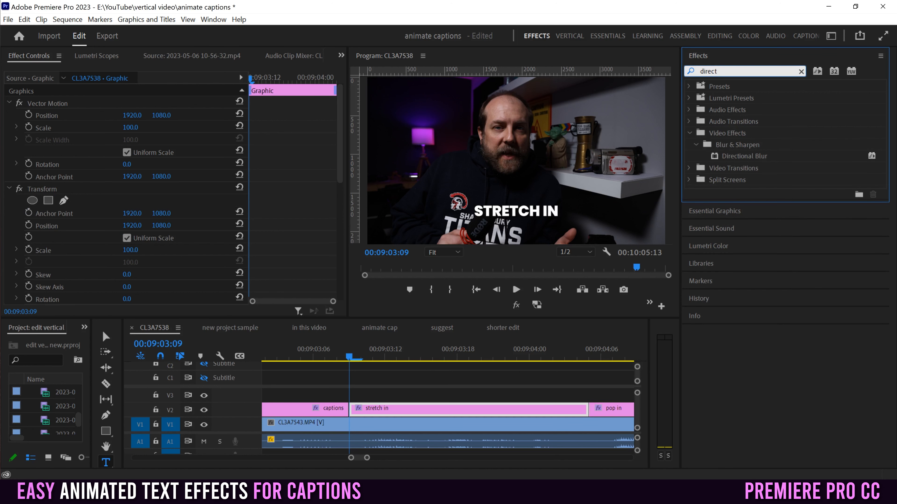
pyautogui.click(715, 157)
pyautogui.moveTo(715, 157); pyautogui.dragTo(394, 415)
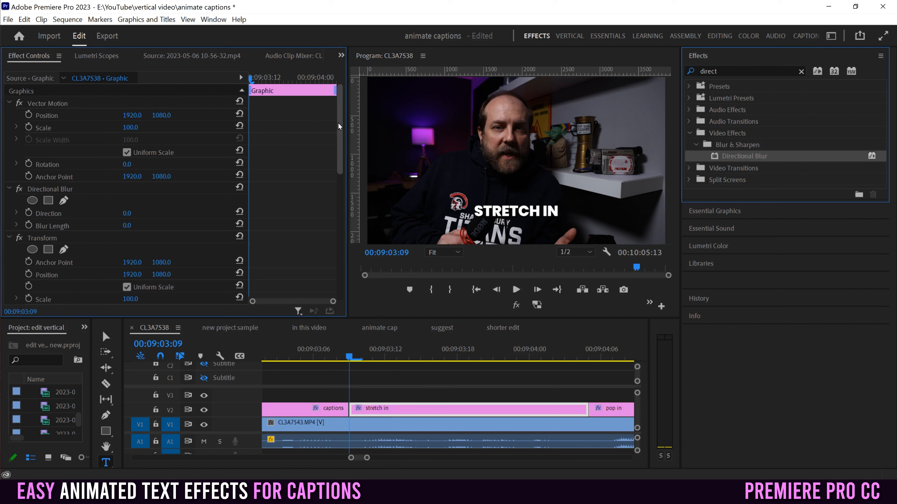
# Set the vertical values of Transform's Anchor Point and Position both to 1728 on the "stretch in" caption
pyautogui.scroll(-3, 335, 147)
pyautogui.scroll(-5, 335, 147)
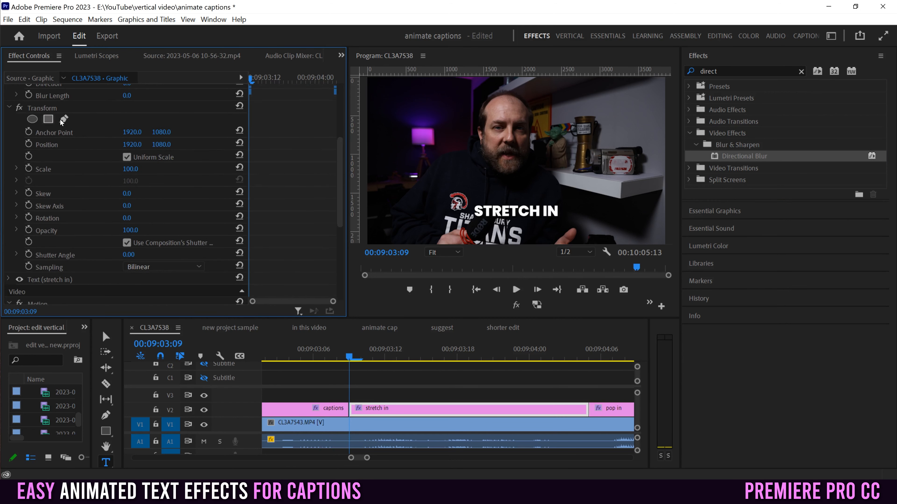
pyautogui.click(42, 108)
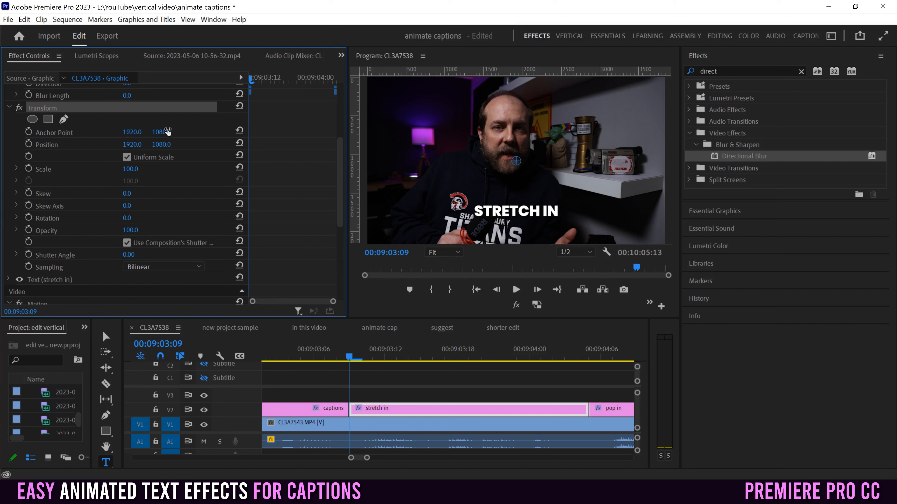
pyautogui.moveTo(162, 131); pyautogui.dragTo(390, 132)
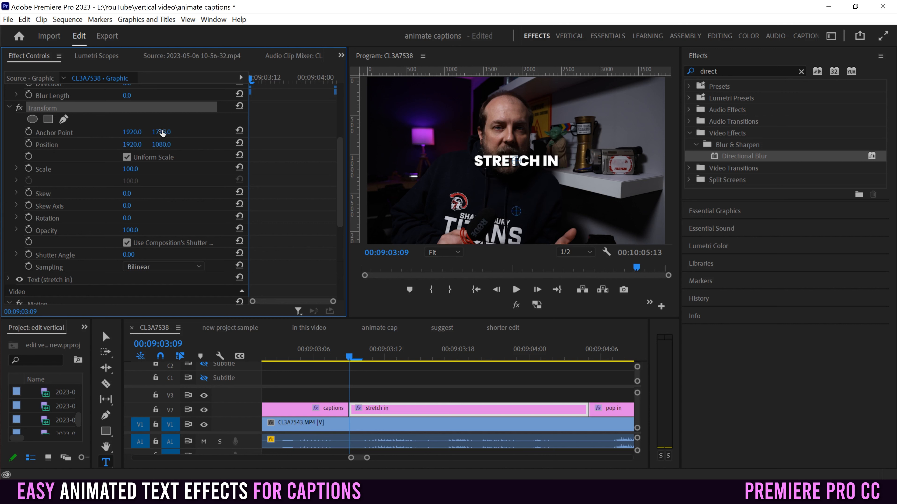
pyautogui.click(166, 143)
pyautogui.write('1728')
pyautogui.press('Return')
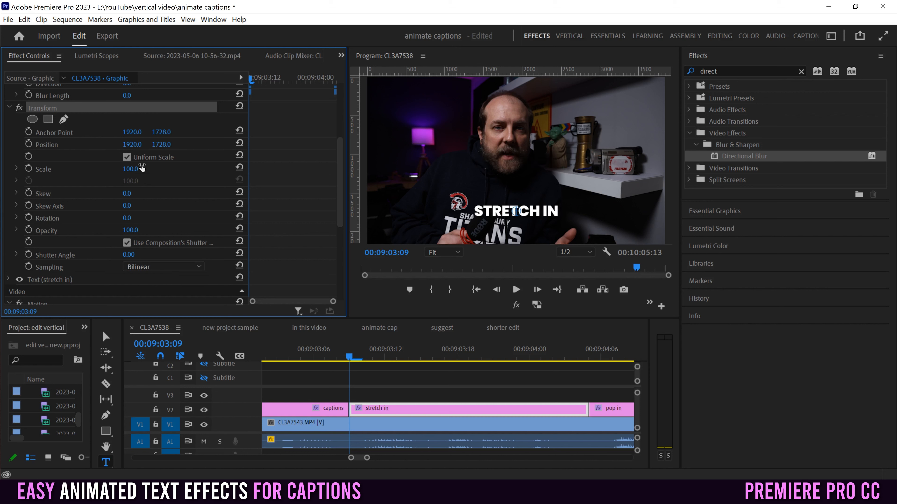
# Turn off Transform's Uniform Scale and start keyframing Scale Height and Scale Width at the clip's first frame, 00:09:03:09
pyautogui.click(129, 158)
pyautogui.click(16, 169)
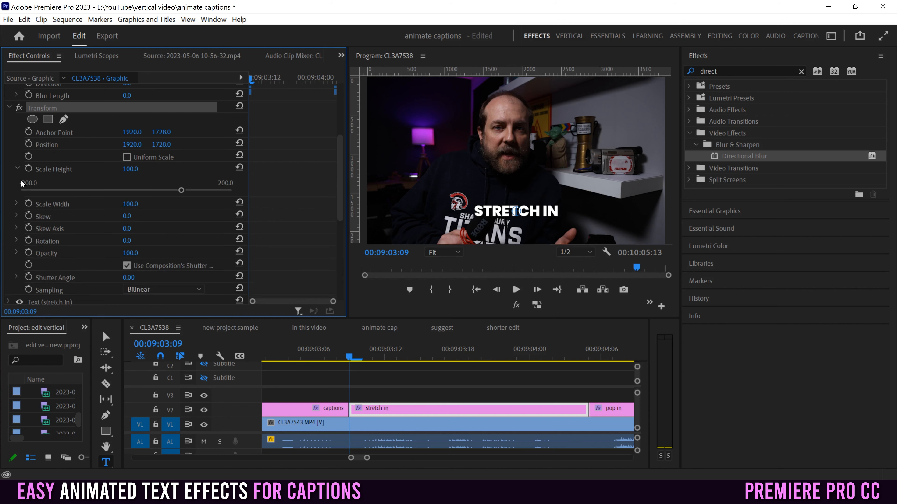
pyautogui.click(16, 203)
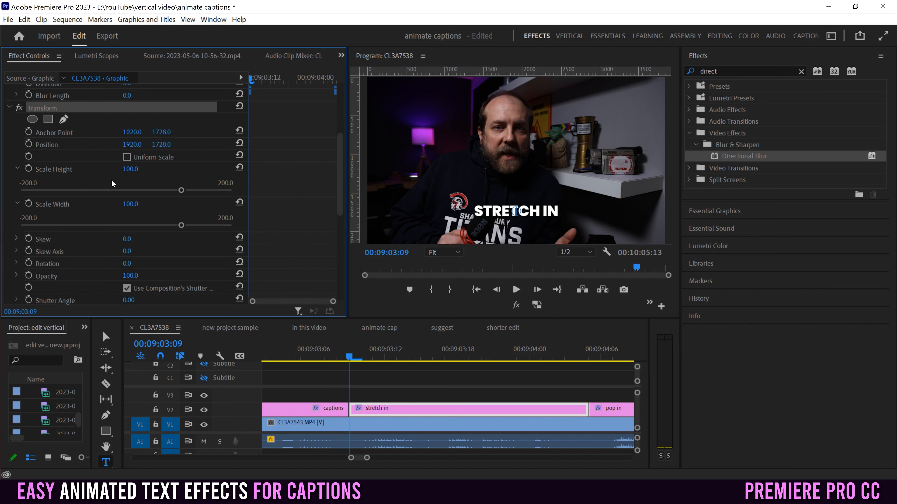
pyautogui.moveTo(251, 78); pyautogui.dragTo(232, 81)
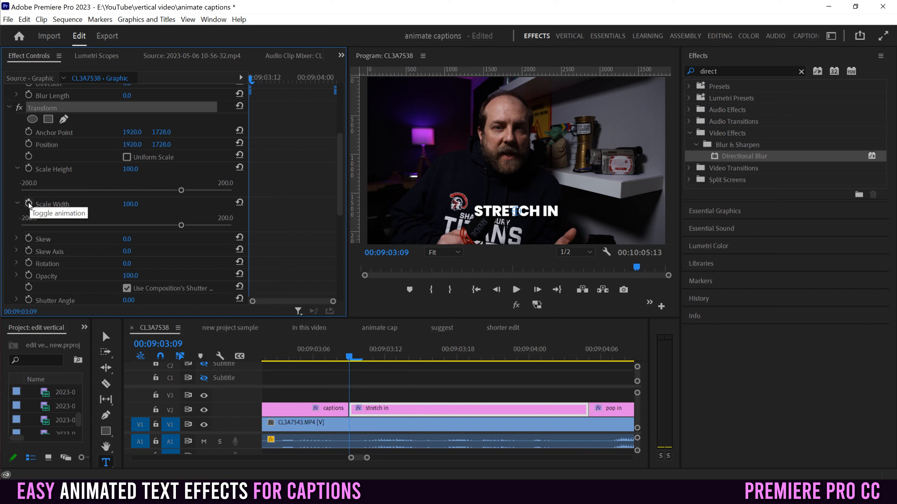
pyautogui.click(28, 168)
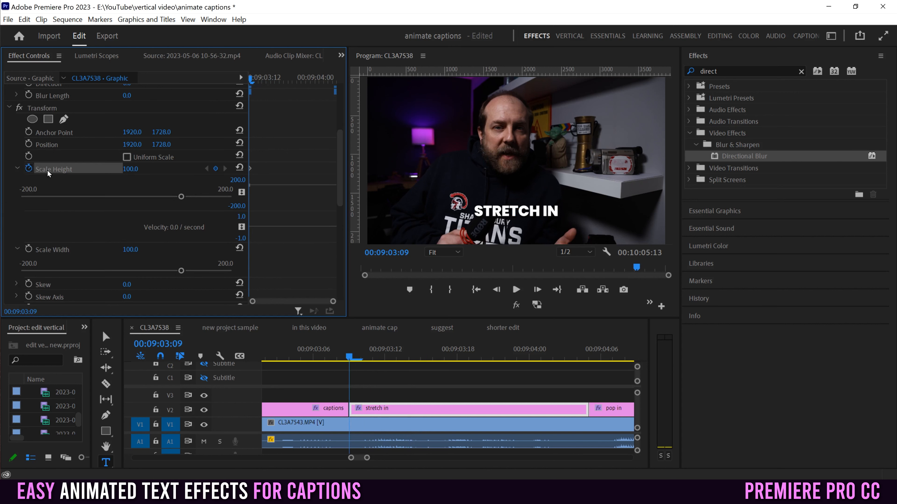
pyautogui.click(28, 249)
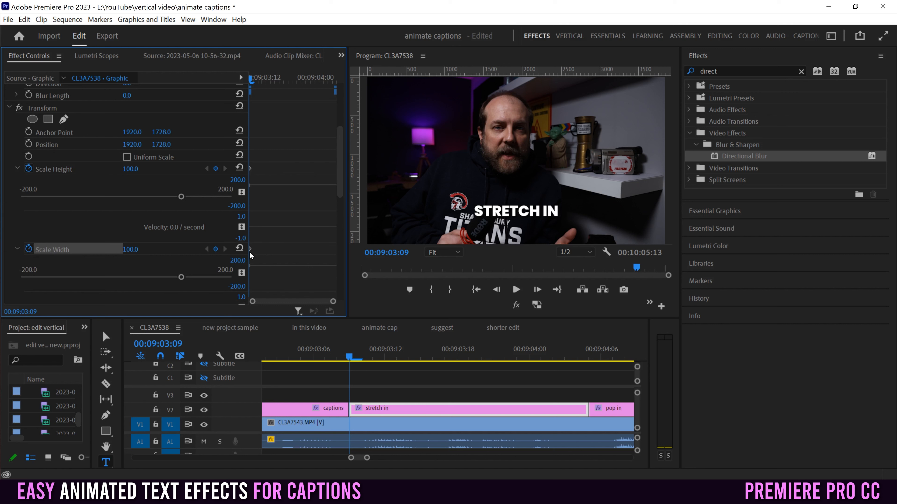
# Add Scale Height and Scale Width keyframes four frames in, at 00:09:03:13
pyautogui.click(535, 289)
pyautogui.click(536, 289)
pyautogui.click(536, 289)
pyautogui.click(536, 290)
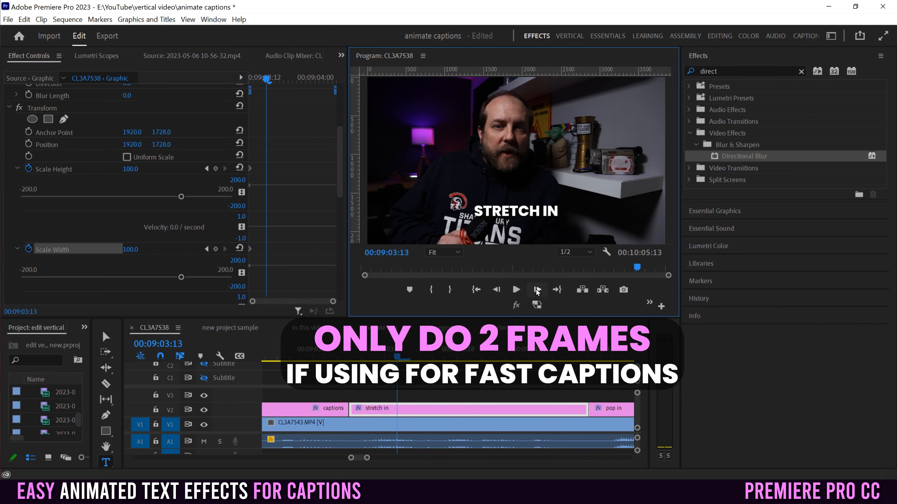
pyautogui.click(216, 168)
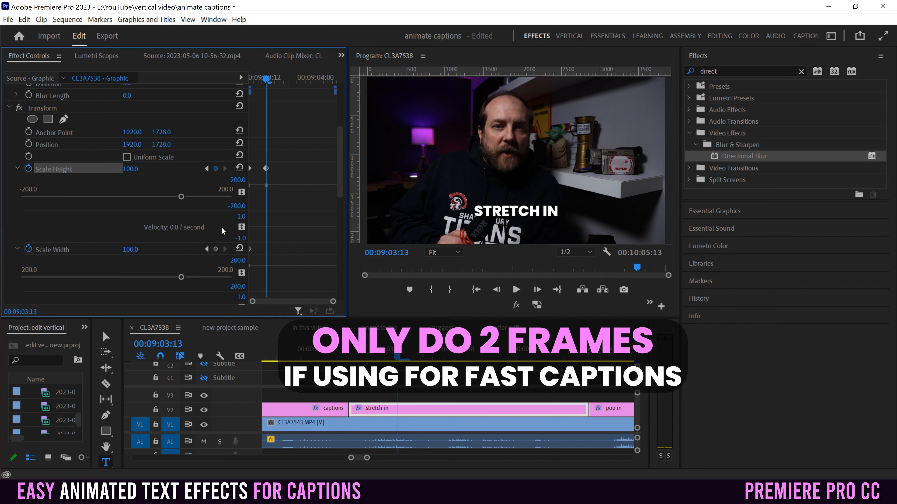
pyautogui.click(215, 249)
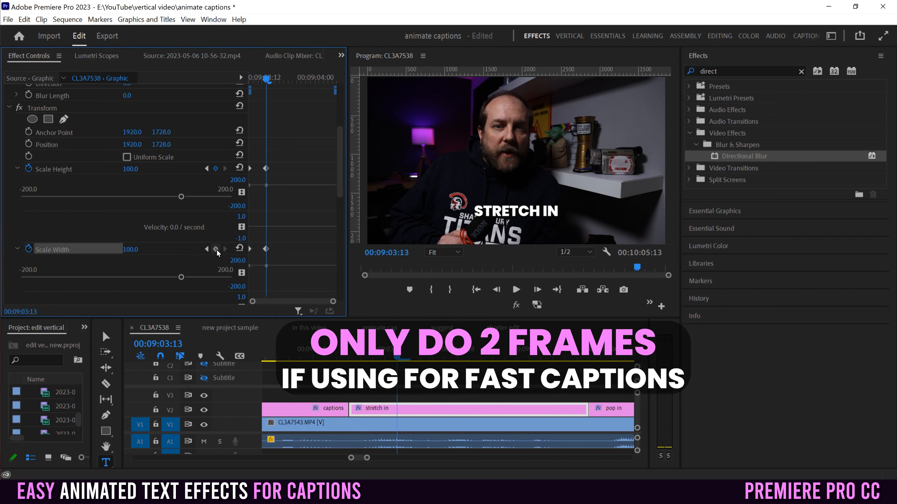
# Add another pair of Scale Height and Scale Width keyframes three frames further on, at 00:09:03:16
pyautogui.click(536, 289)
pyautogui.click(536, 290)
pyautogui.click(536, 289)
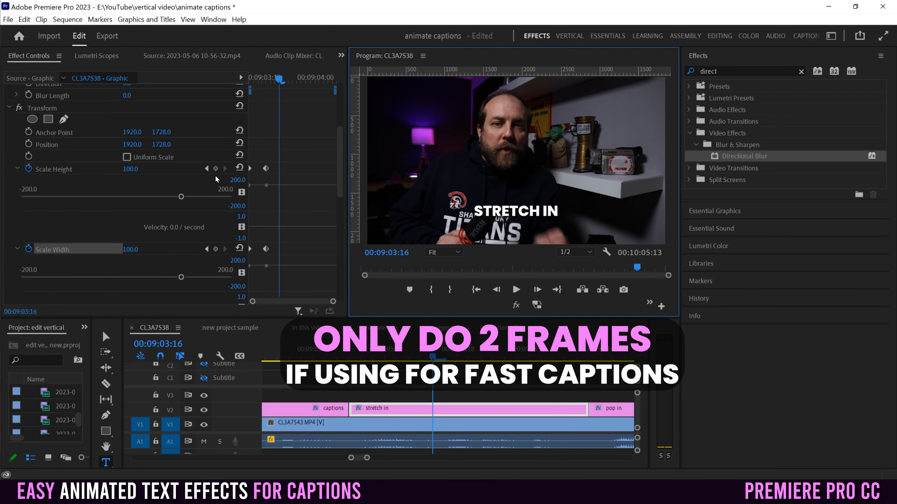
pyautogui.click(216, 168)
pyautogui.click(215, 249)
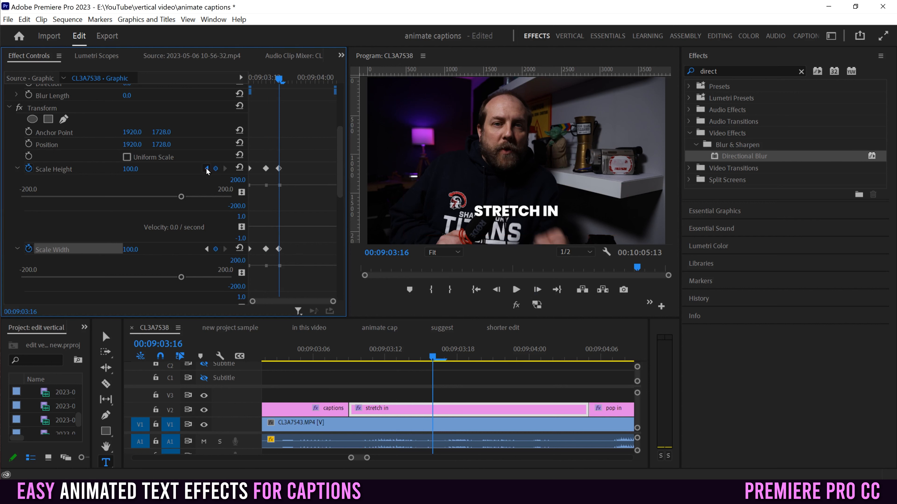
# At the middle keyframe, 00:09:03:13, set Scale Height to 110 and Scale Width to 200
pyautogui.click(207, 169)
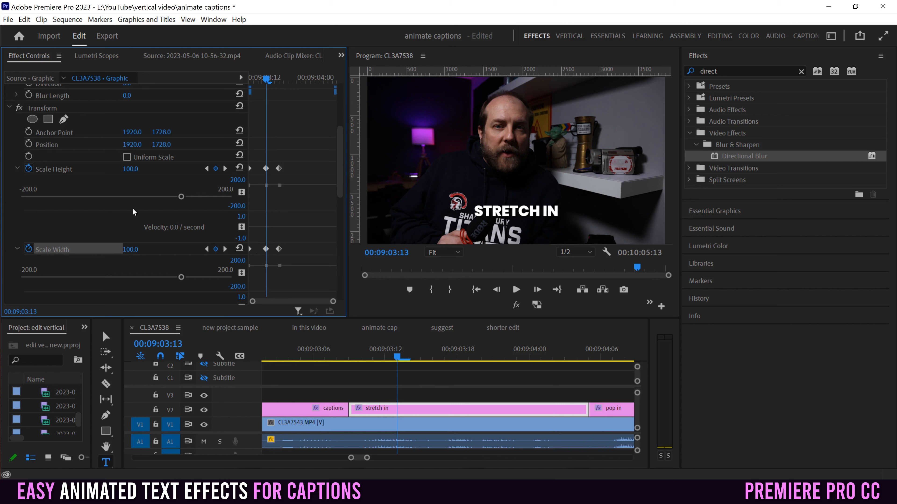
pyautogui.click(132, 169)
pyautogui.write('110')
pyautogui.press('Return')
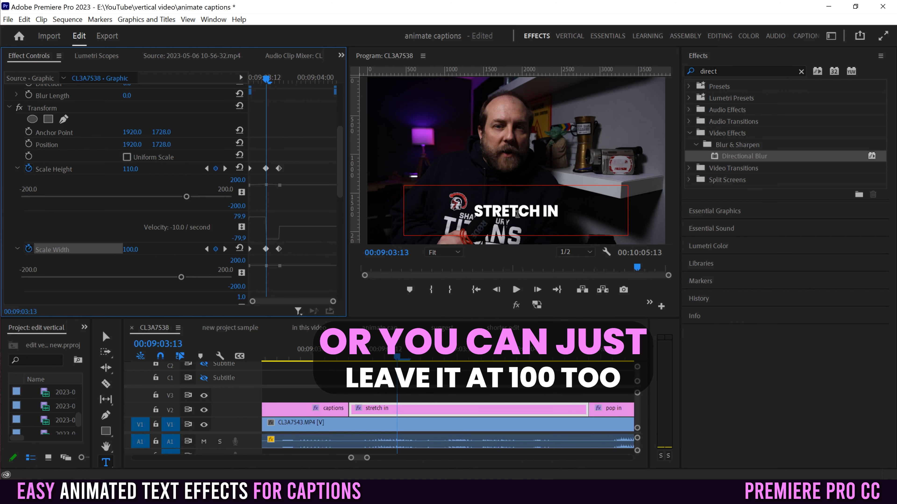
pyautogui.click(138, 255)
pyautogui.write('200')
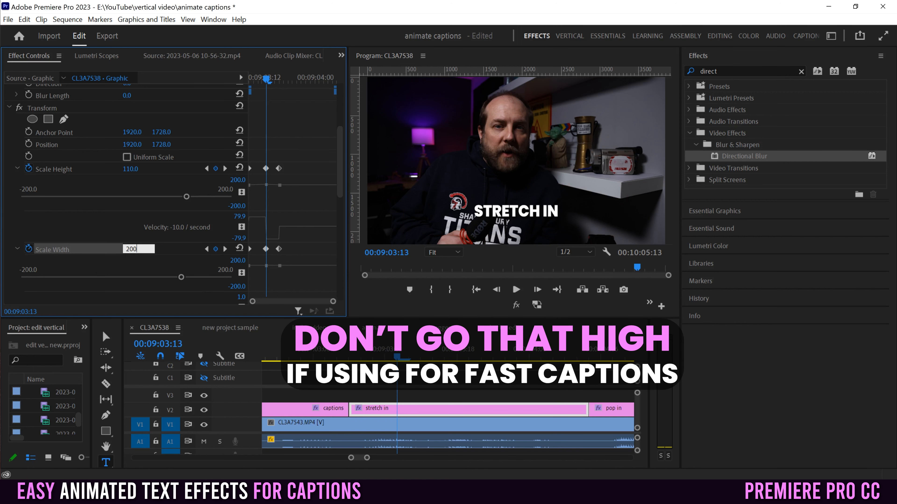
pyautogui.press('Return')
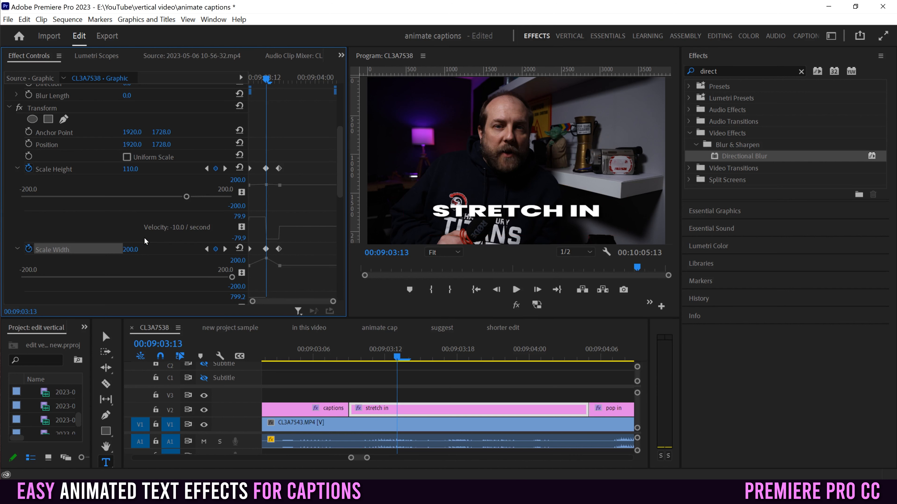
# At the first keyframe, 00:09:03:09, set Scale Height to 80 and Scale Width to 50
pyautogui.click(206, 170)
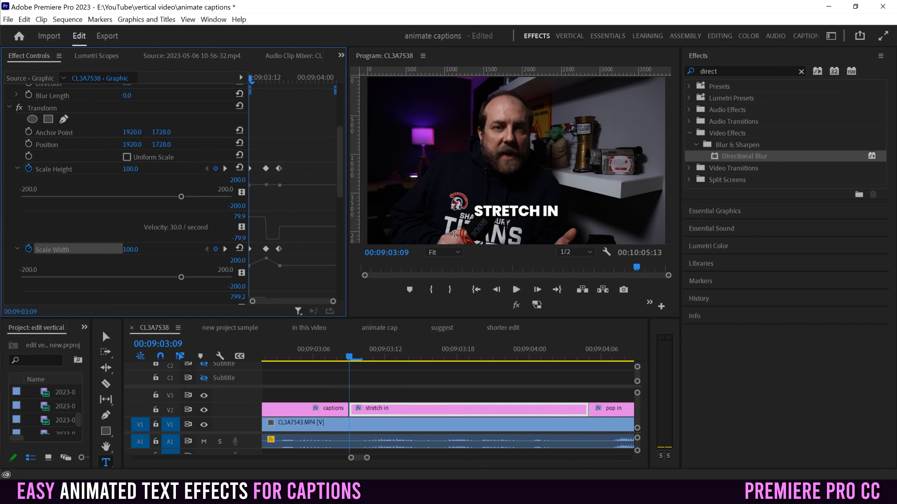
pyautogui.click(132, 169)
pyautogui.write('80')
pyautogui.press('Return')
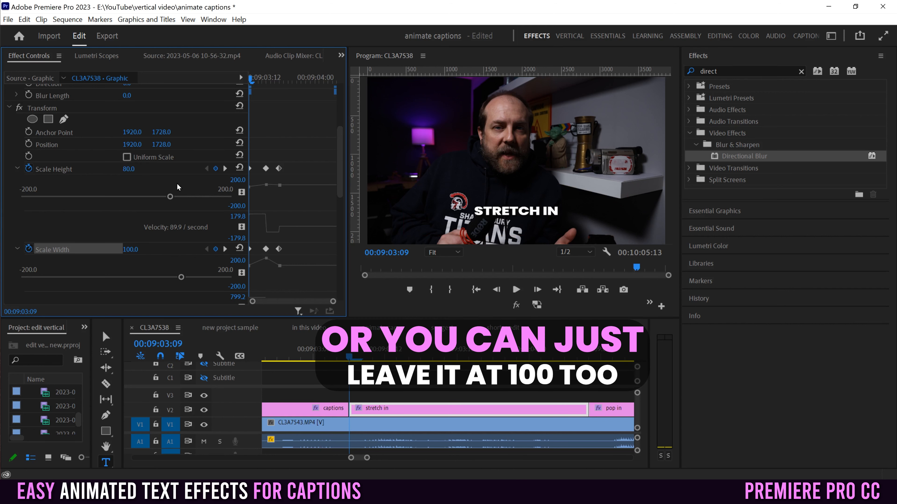
pyautogui.click(131, 249)
pyautogui.write('50')
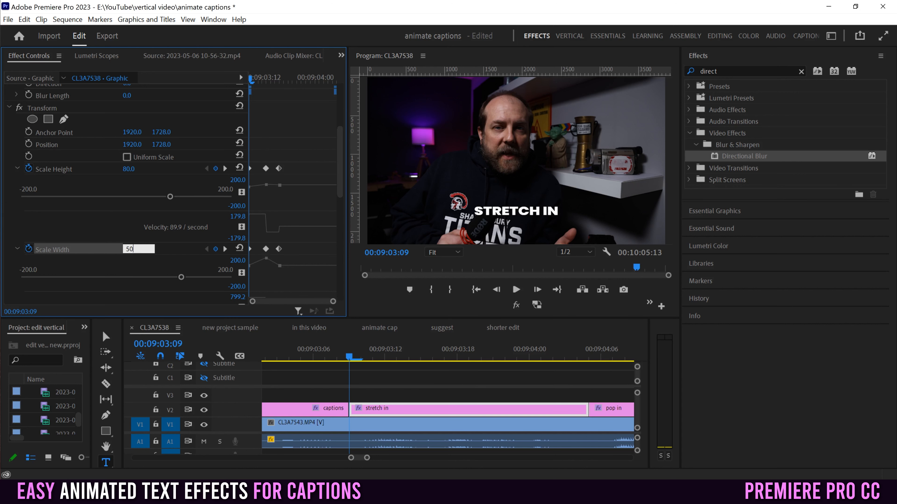
pyautogui.press('Return')
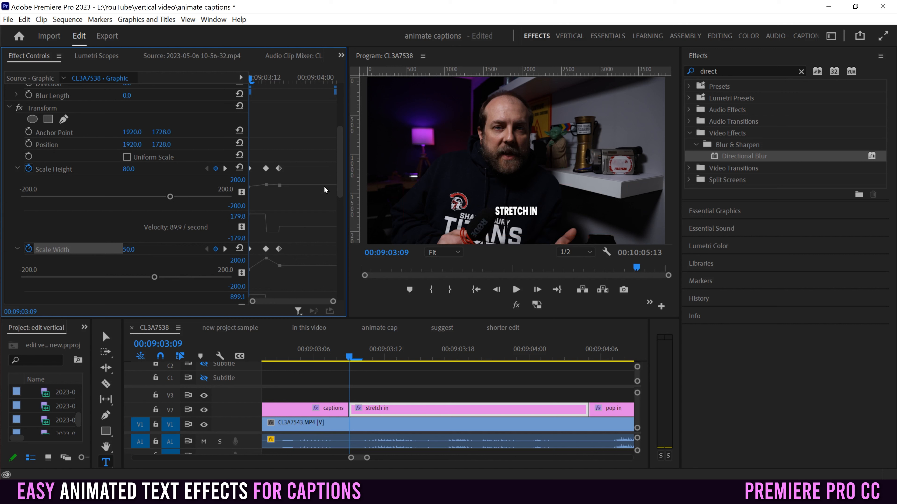
# Change all Scale Height and Scale Width keyframes to Auto Bezier interpolation and play the stretch animation
pyautogui.moveTo(311, 155); pyautogui.dragTo(242, 257)
pyautogui.rightClick(266, 170)
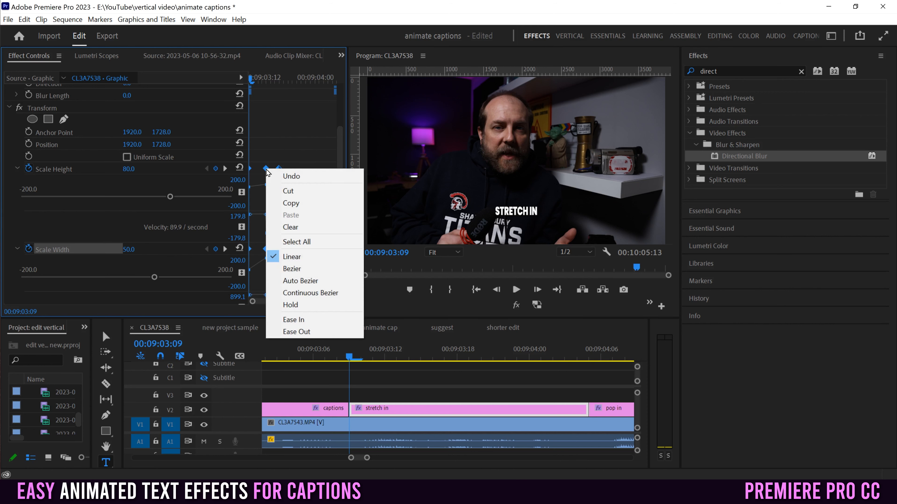
pyautogui.click(306, 282)
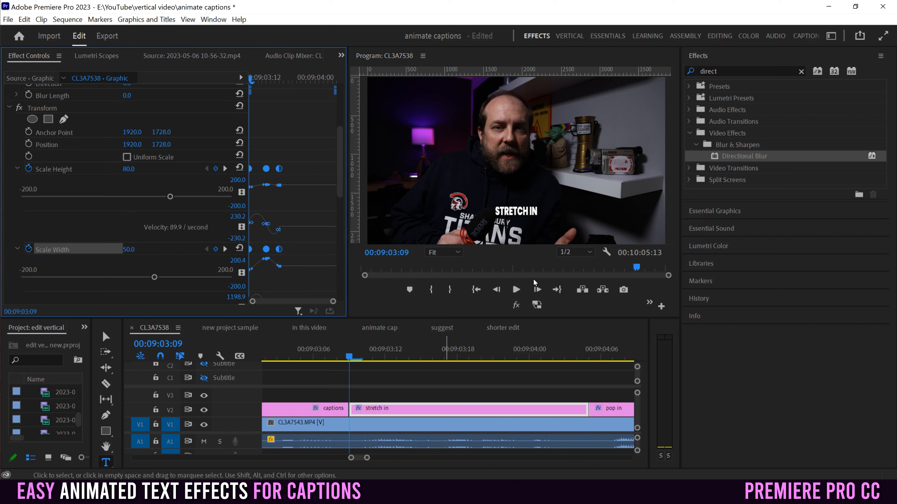
pyautogui.click(516, 291)
pyautogui.click(516, 290)
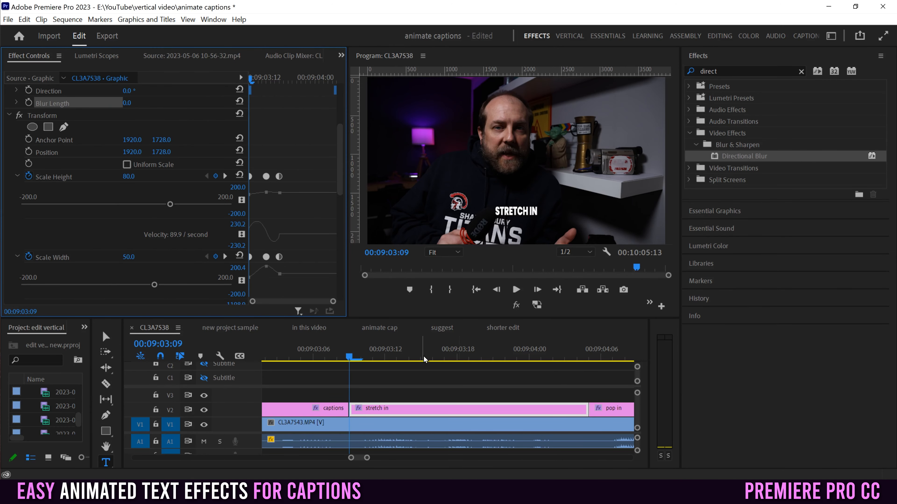
# Set the Direction of the Directional Blur on the "stretch in" caption to 90°
pyautogui.moveTo(340, 183); pyautogui.dragTo(339, 149)
pyautogui.click(45, 175)
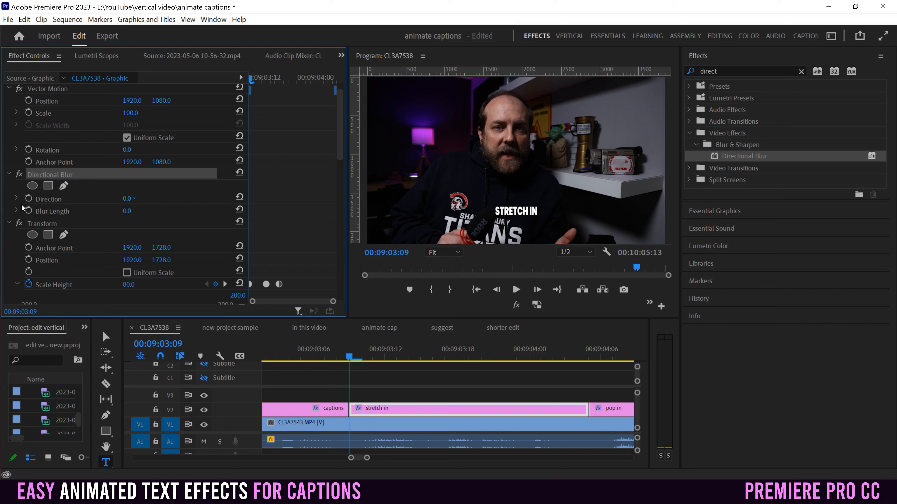
pyautogui.click(16, 199)
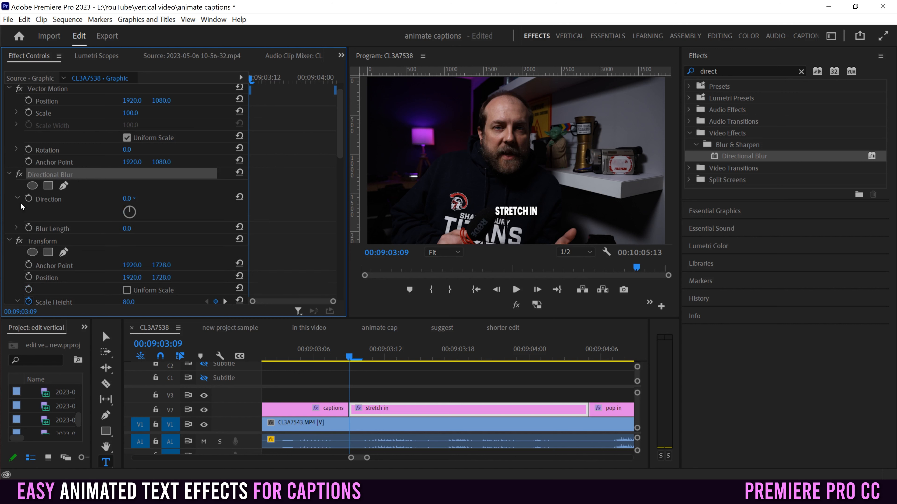
pyautogui.click(17, 228)
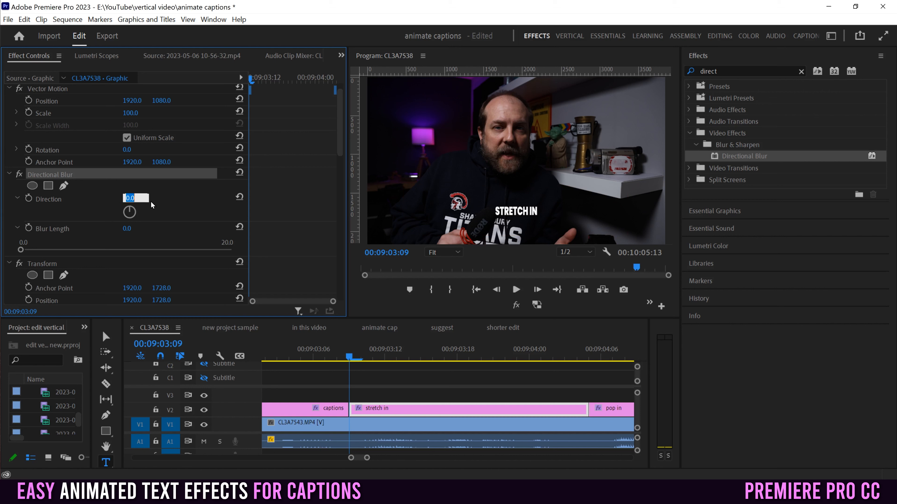
pyautogui.write('90')
# Add Blur Length keyframes at the caption's first frame, 00:09:03:09, and at the middle scale keyframe, 00:09:03:13
pyautogui.moveTo(257, 76); pyautogui.dragTo(246, 79)
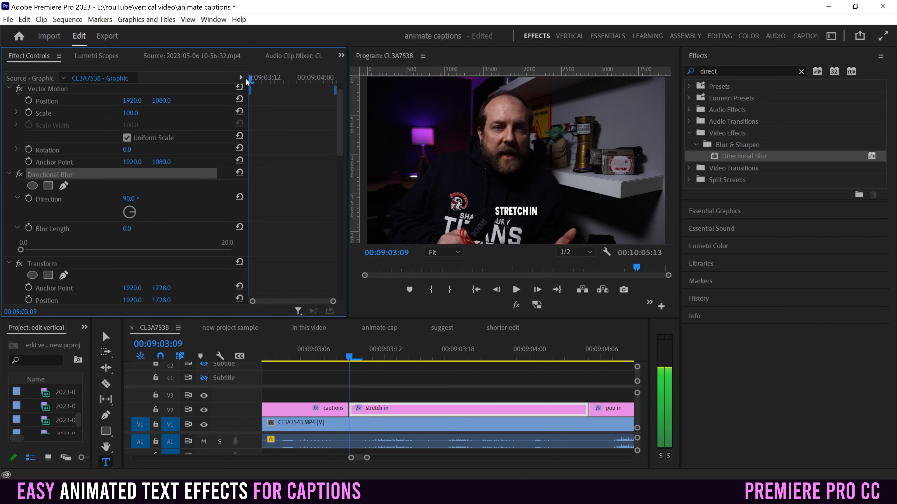
pyautogui.click(28, 229)
pyautogui.moveTo(339, 115); pyautogui.dragTo(337, 155)
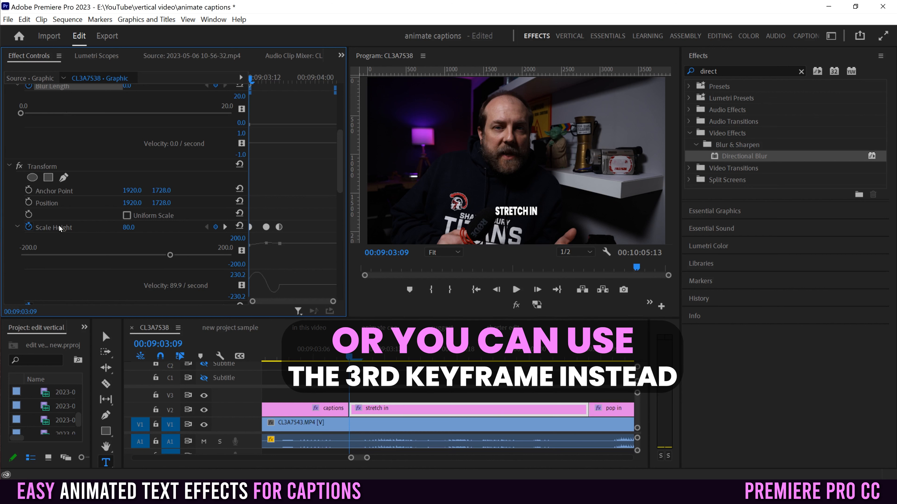
pyautogui.click(225, 228)
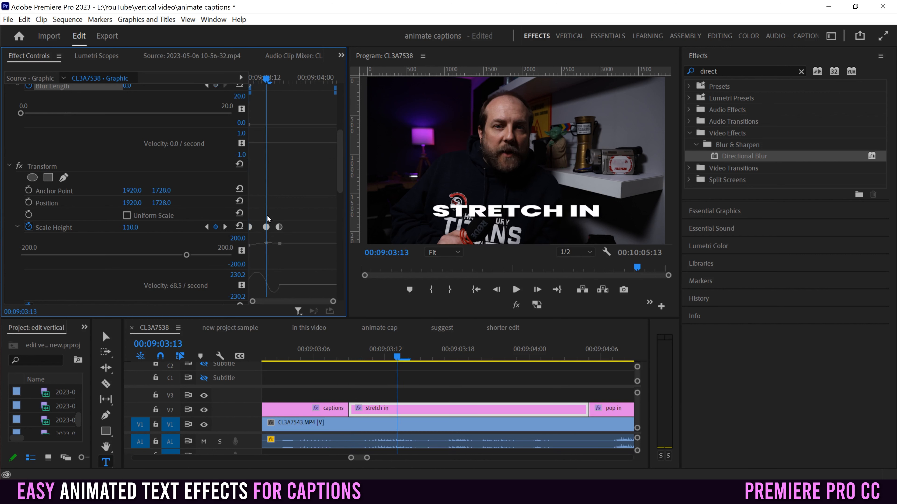
pyautogui.moveTo(339, 184); pyautogui.dragTo(337, 137)
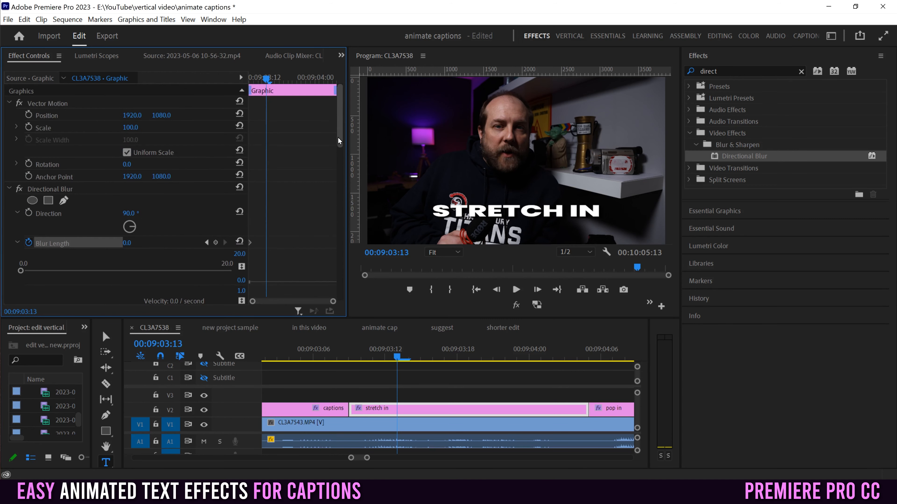
pyautogui.click(216, 243)
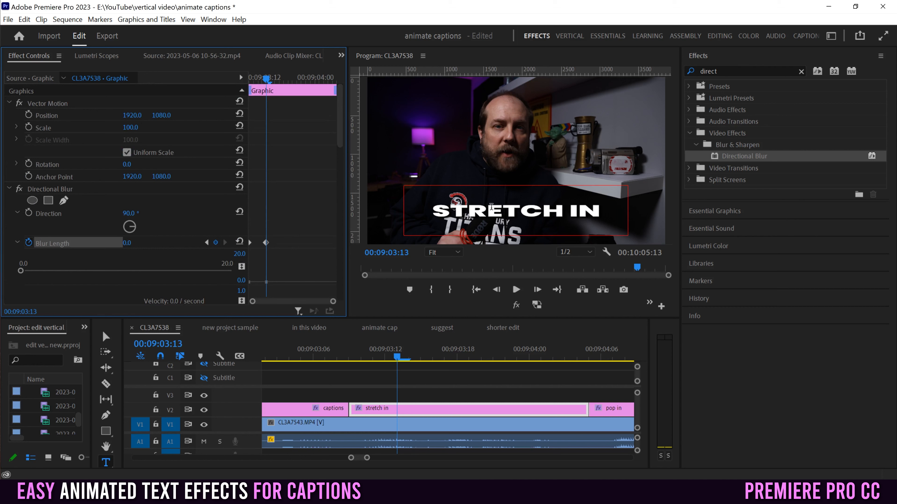
# Set Blur Length to 204 at the first keyframe, play the blurred stretch animation, and return to 00:09:03:09
pyautogui.click(206, 243)
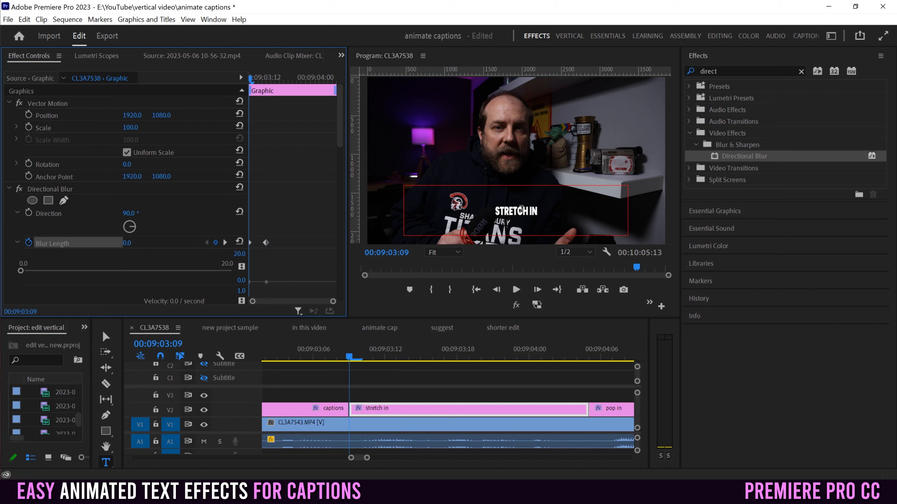
pyautogui.click(127, 243)
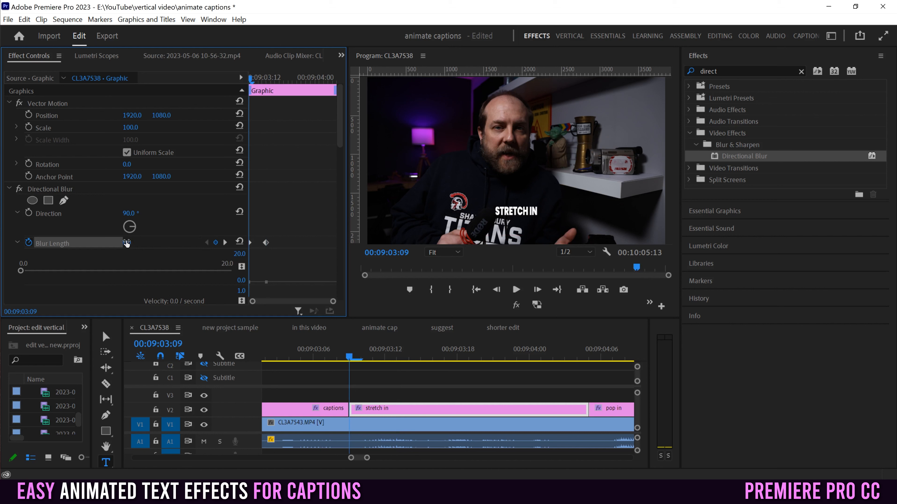
pyautogui.write('205')
pyautogui.press('Return')
pyautogui.moveTo(130, 243)
pyautogui.mouseDown()
pyautogui.moveTo(61, 243)
pyautogui.moveTo(132, 242)
pyautogui.mouseUp()
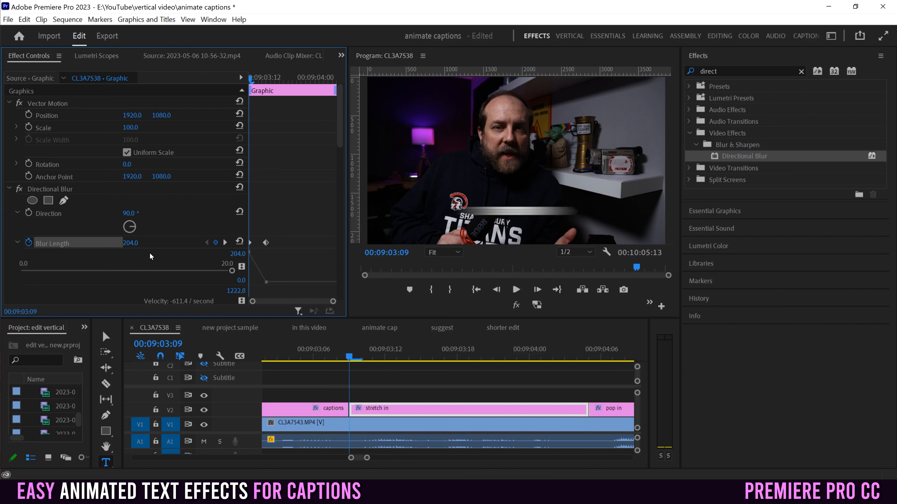
pyautogui.click(516, 289)
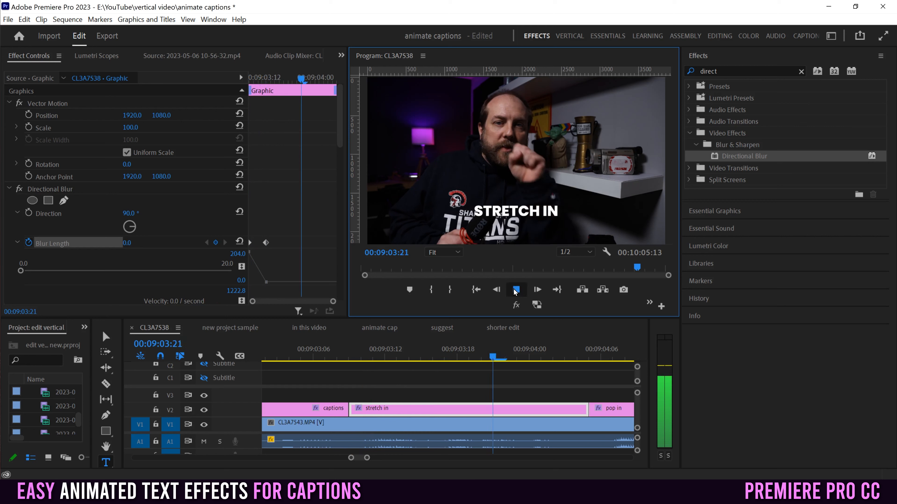
pyautogui.click(350, 358)
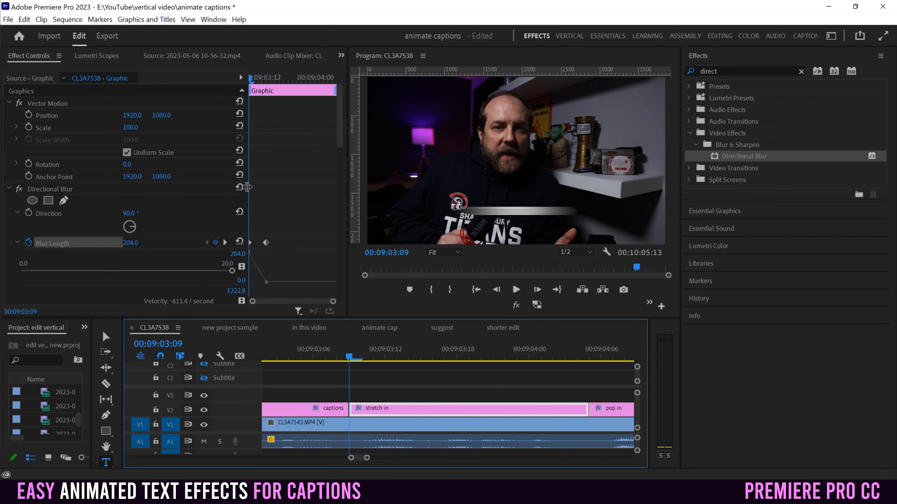
# Add Transform Opacity keyframes at 00:09:03:09 and three frames further on, at 00:09:03:12
pyautogui.moveTo(341, 124); pyautogui.dragTo(328, 181)
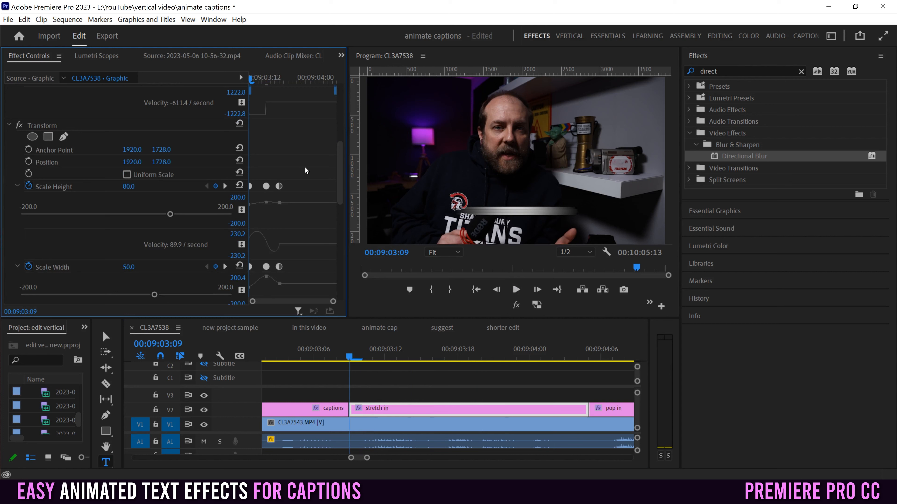
pyautogui.moveTo(339, 158); pyautogui.dragTo(330, 208)
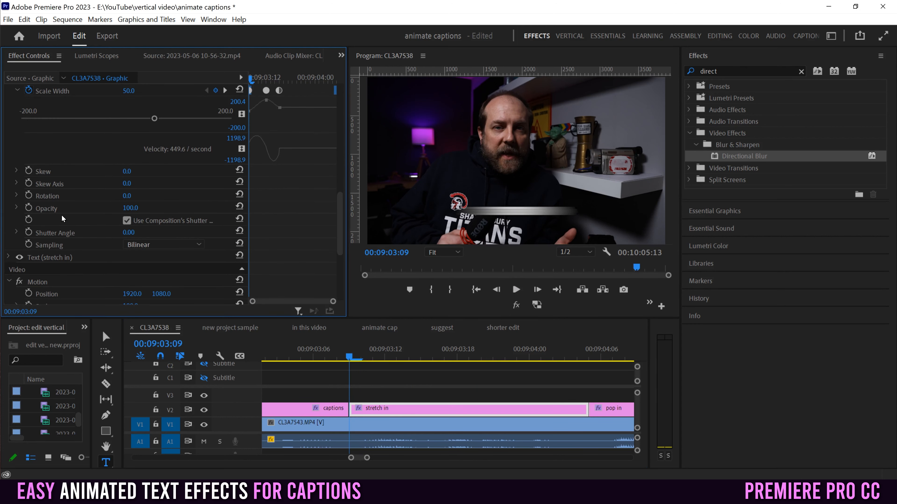
pyautogui.moveTo(265, 78)
pyautogui.mouseDown()
pyautogui.moveTo(278, 77)
pyautogui.moveTo(247, 76)
pyautogui.mouseUp()
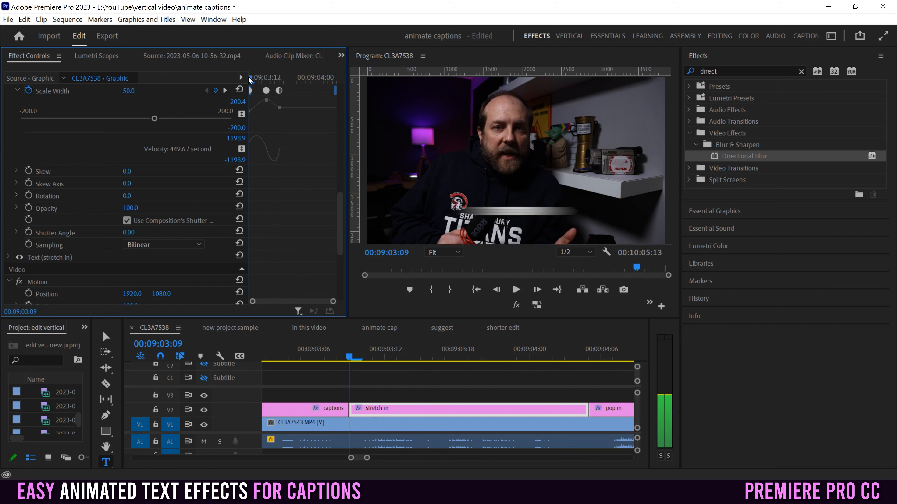
pyautogui.click(29, 207)
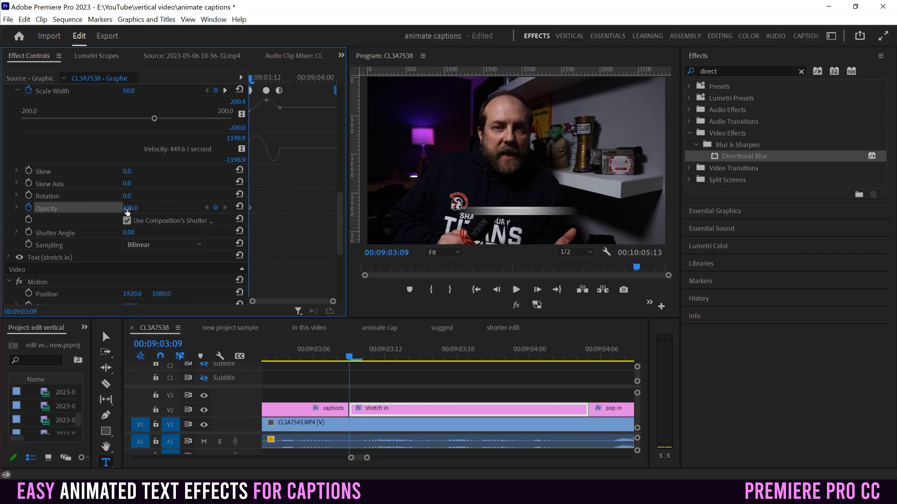
pyautogui.click(536, 290)
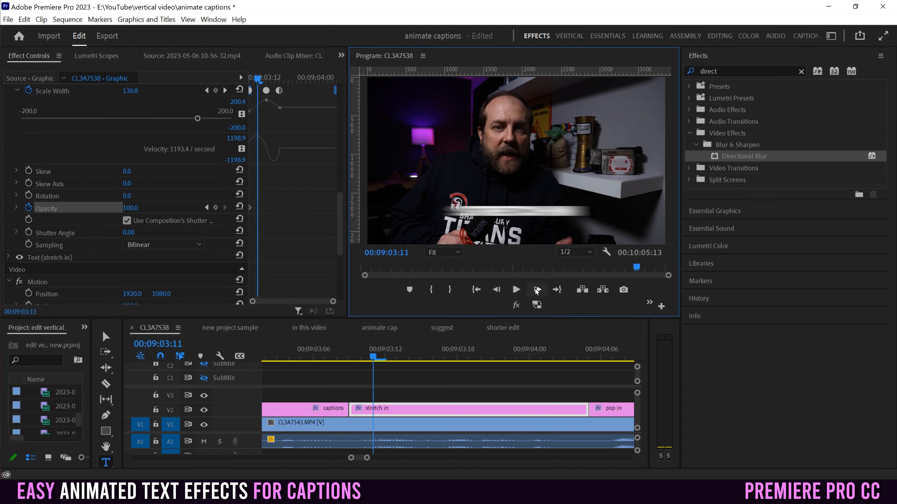
pyautogui.click(535, 288)
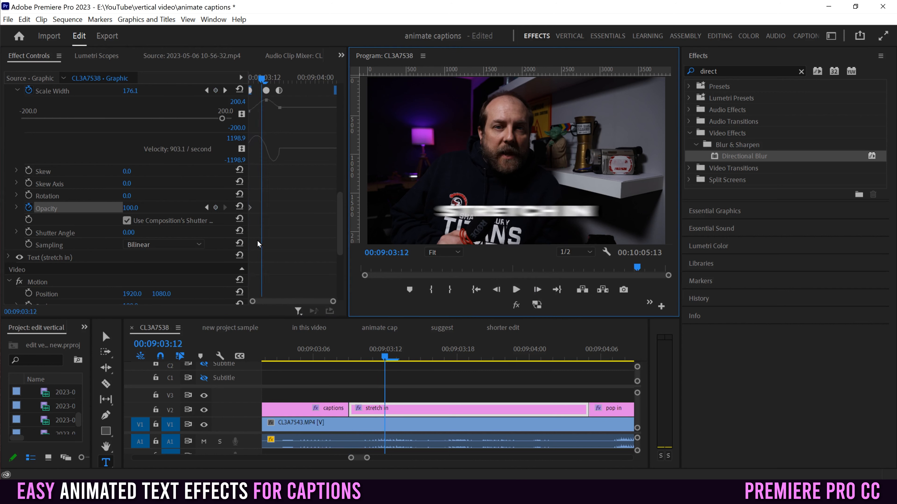
pyautogui.click(216, 208)
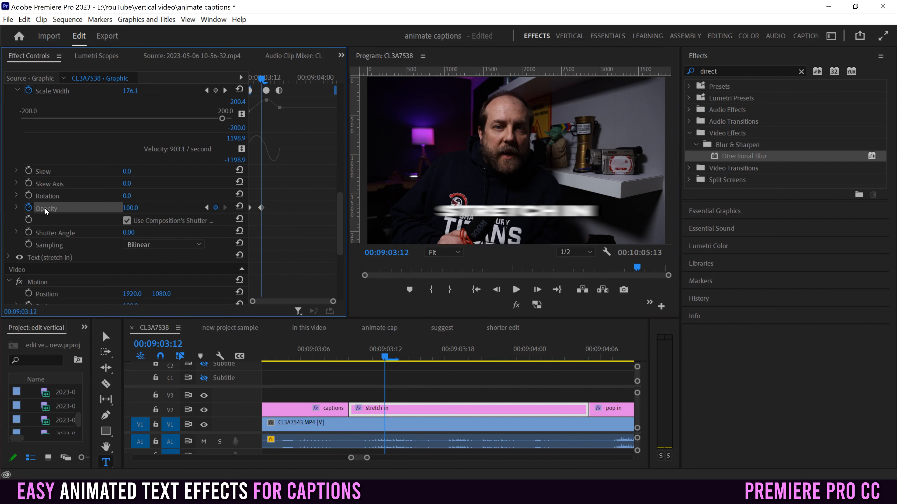
# Set the Transform Opacity to 0 at the first keyframe and play the finished stretch animation
pyautogui.click(206, 208)
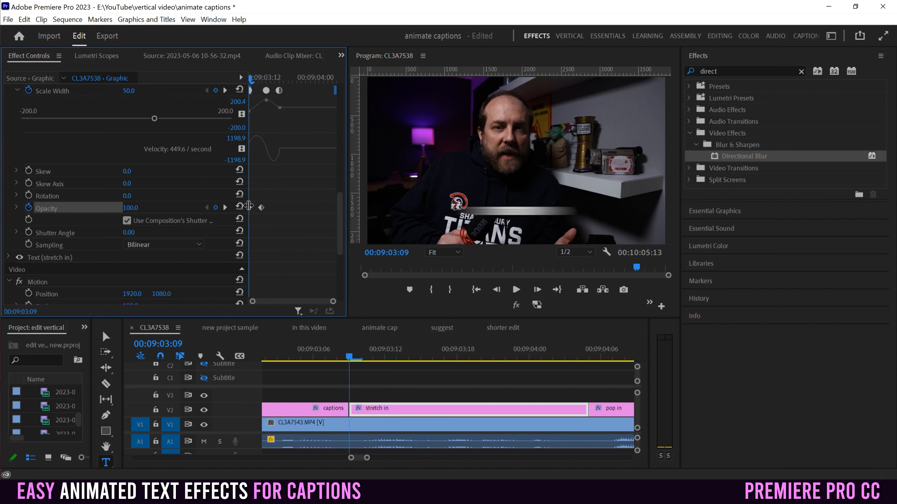
pyautogui.click(136, 208)
pyautogui.write('0')
pyautogui.press('Return')
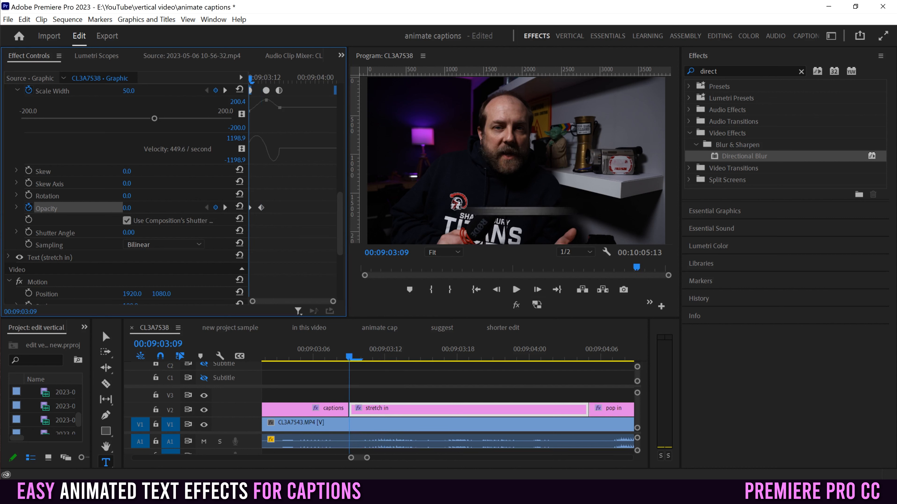
pyautogui.click(516, 289)
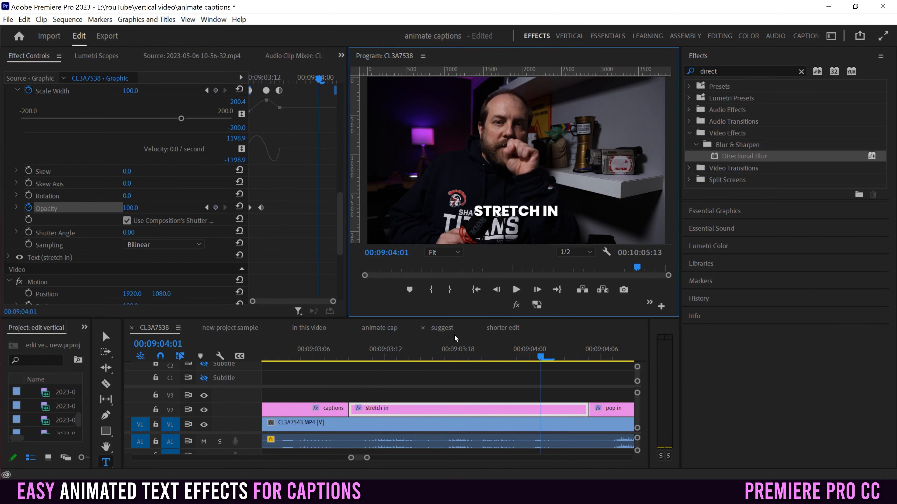
pyautogui.click(355, 358)
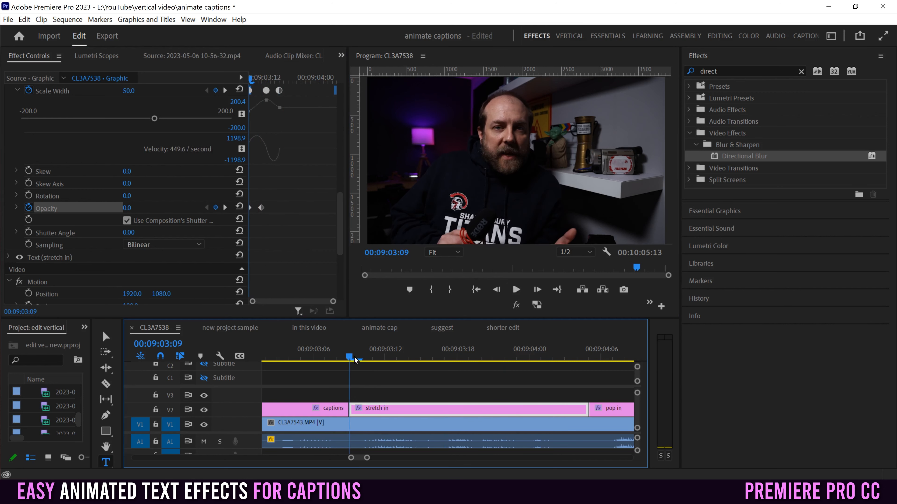
pyautogui.click(516, 290)
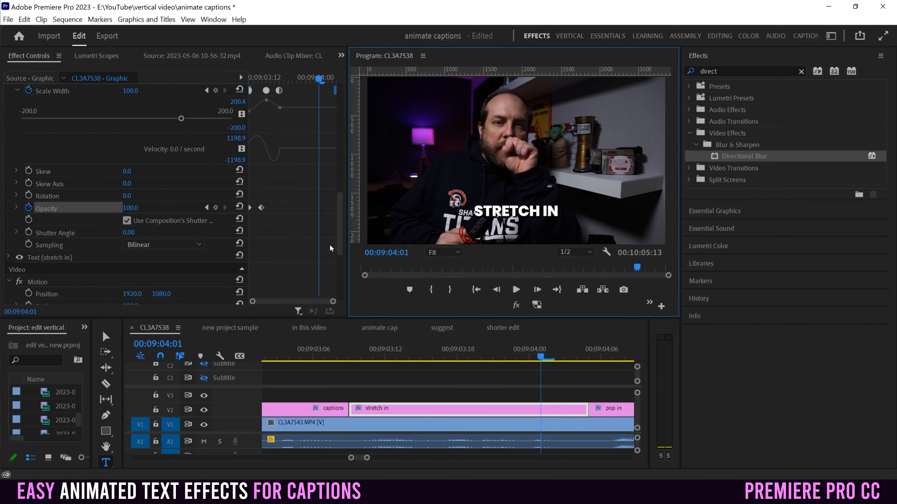
# Save the Transform and Directional Blur effects together as a preset named "stretch in", anchored to the in point
pyautogui.moveTo(340, 244); pyautogui.dragTo(341, 167)
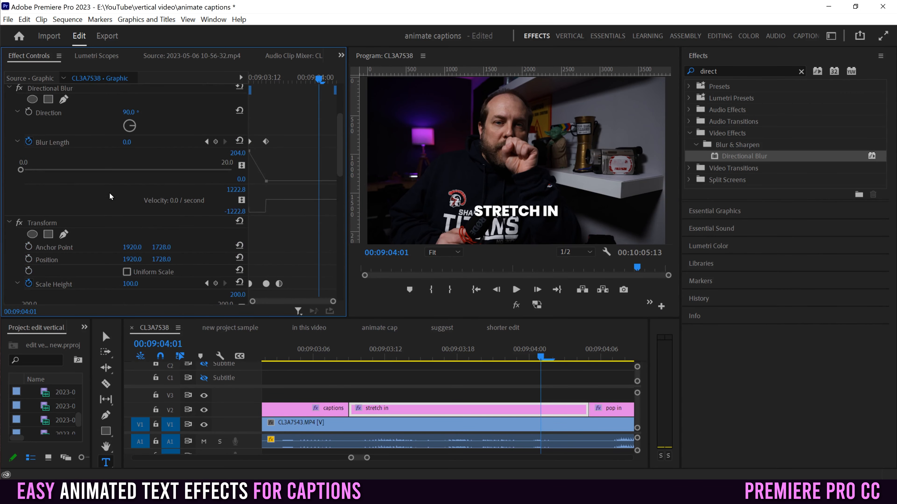
pyautogui.click(37, 221)
pyautogui.moveTo(340, 170); pyautogui.dragTo(340, 161)
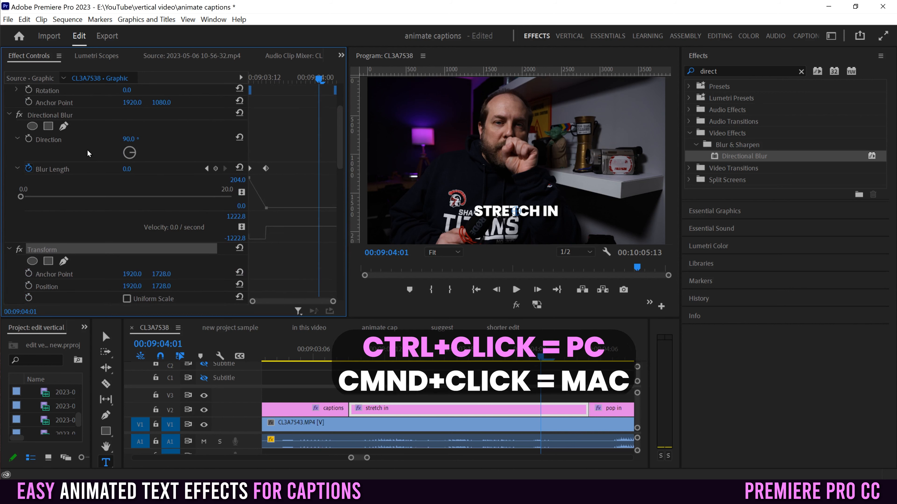
pyautogui.keyDown('ctrl'); pyautogui.click(41, 115); pyautogui.keyUp('ctrl')
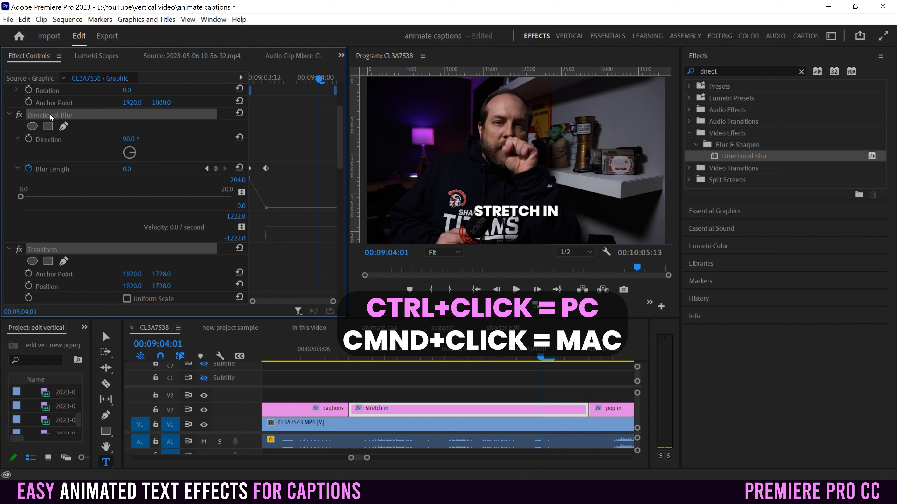
pyautogui.rightClick(45, 114)
pyautogui.click(90, 133)
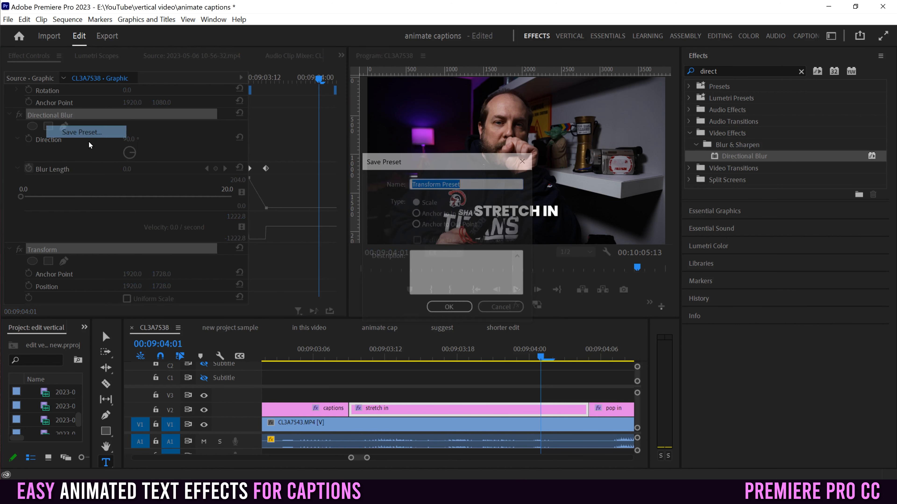
pyautogui.write('stretch in')
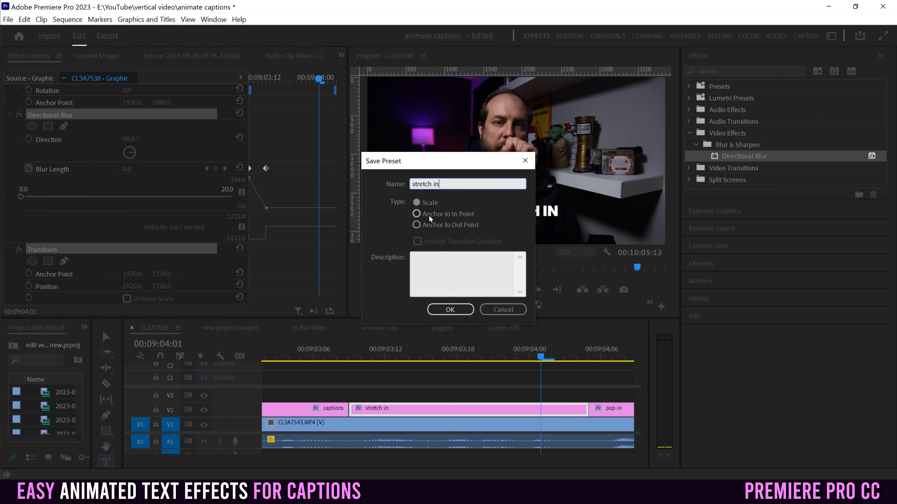
pyautogui.click(420, 215)
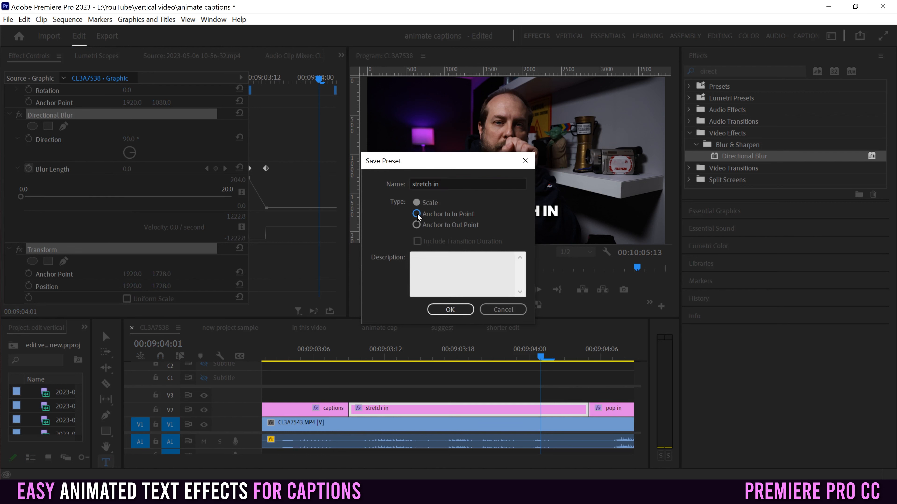
pyautogui.click(449, 310)
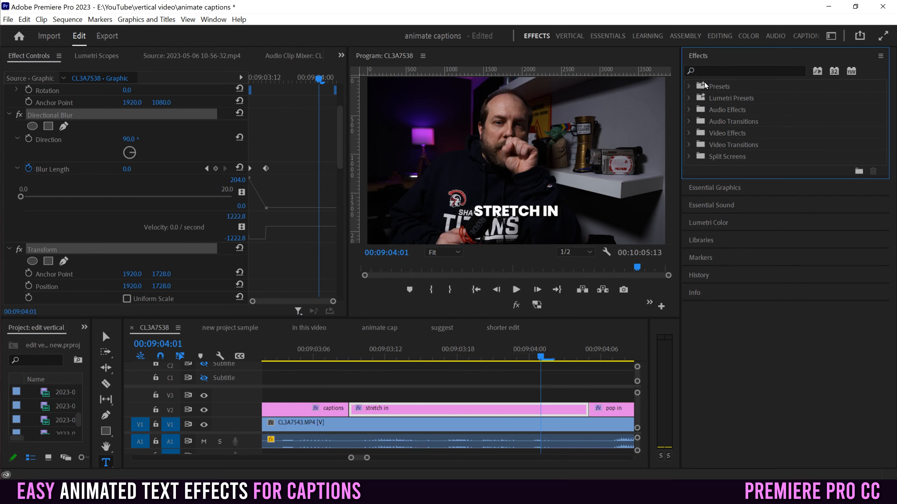
# Apply the saved "stretch in" preset to the "pop in" and "a slide in" captions and play them from 00:09:03:09
pyautogui.click(688, 87)
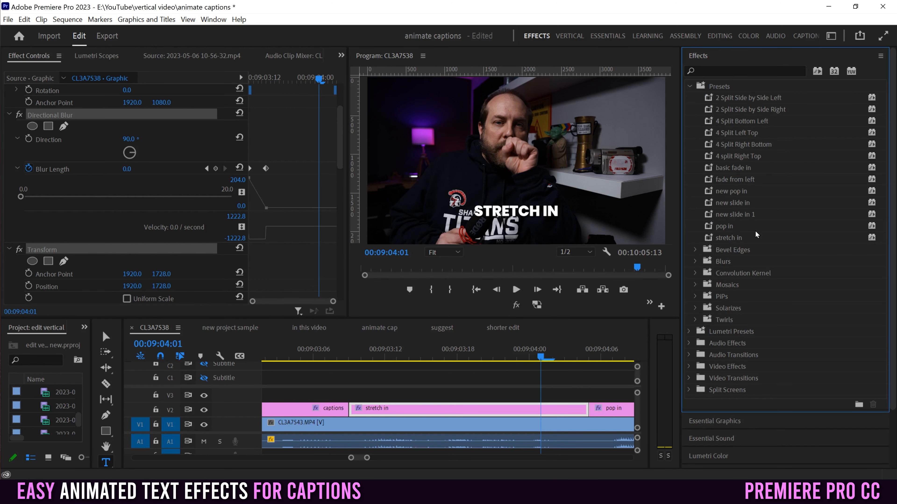
pyautogui.moveTo(366, 458); pyautogui.dragTo(377, 458)
pyautogui.moveTo(477, 393); pyautogui.dragTo(563, 410)
pyautogui.moveTo(707, 237); pyautogui.dragTo(492, 409)
pyautogui.moveTo(397, 359); pyautogui.dragTo(387, 358)
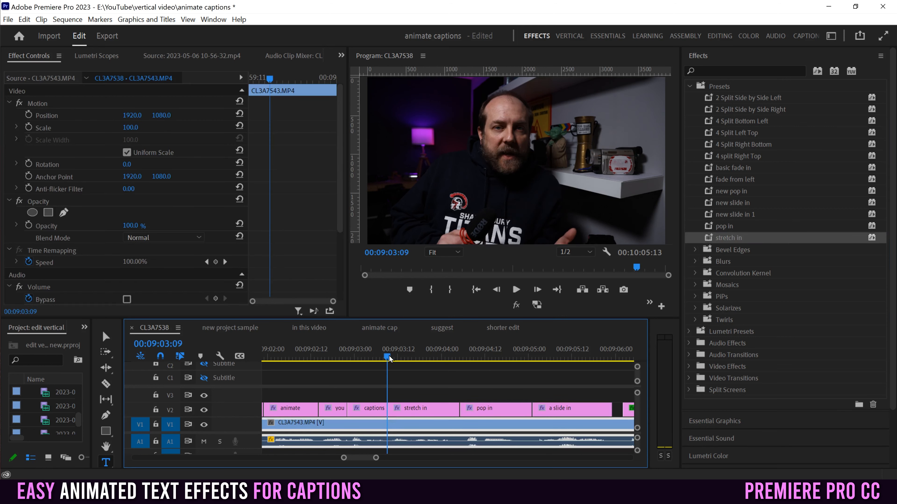
pyautogui.click(516, 291)
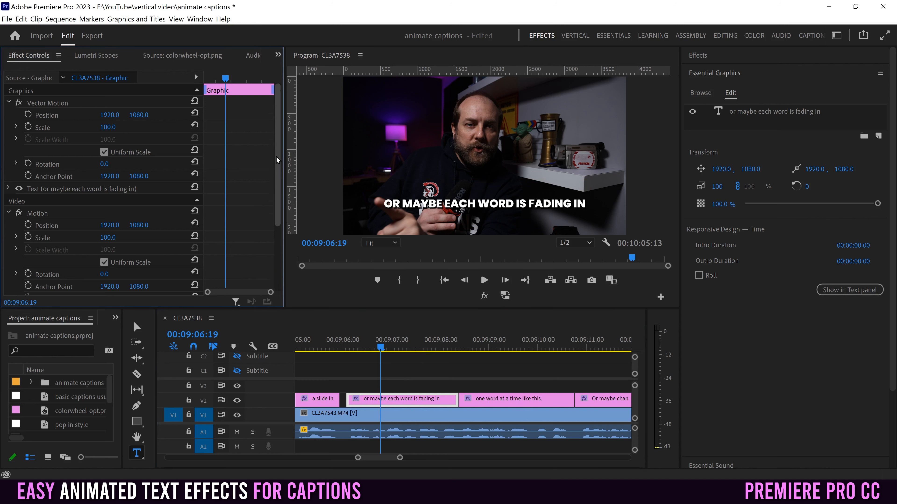
# Add a rectangular opacity mask to the "or maybe each word is fading in" caption and move it down over the text
pyautogui.scroll(-5, 274, 230)
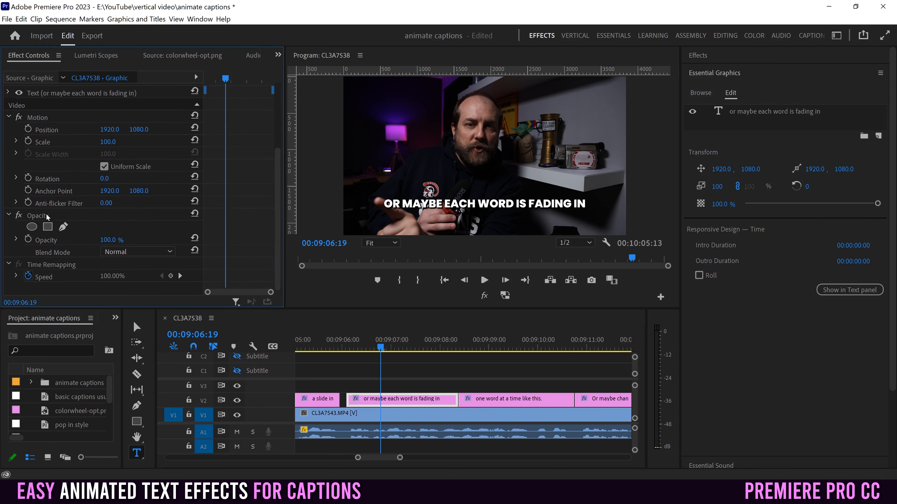
pyautogui.click(48, 226)
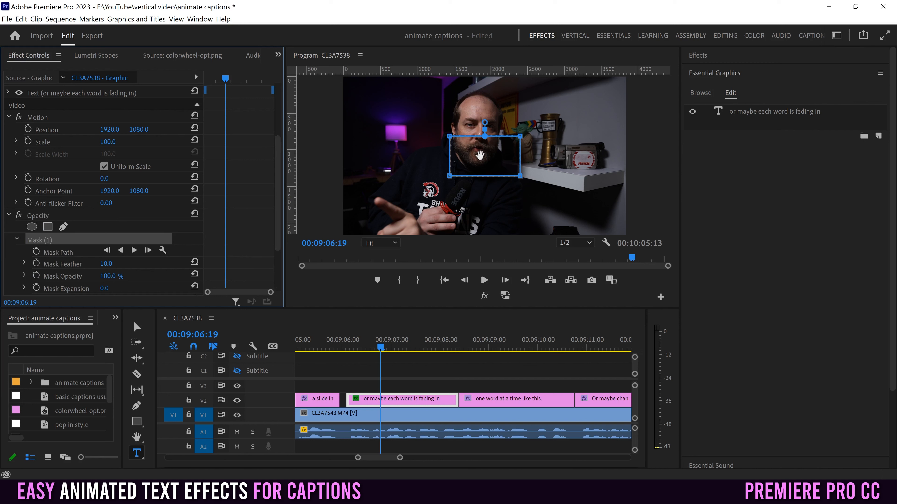
pyautogui.moveTo(480, 154); pyautogui.dragTo(476, 205)
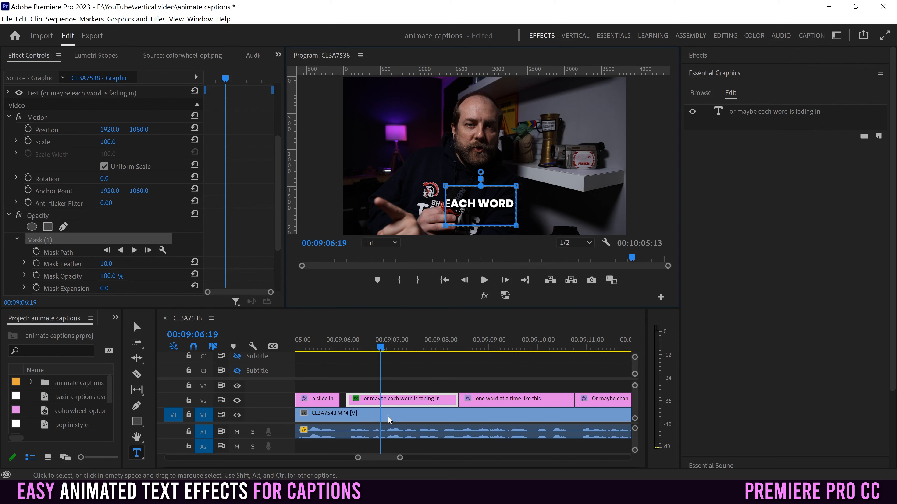
pyautogui.click(395, 402)
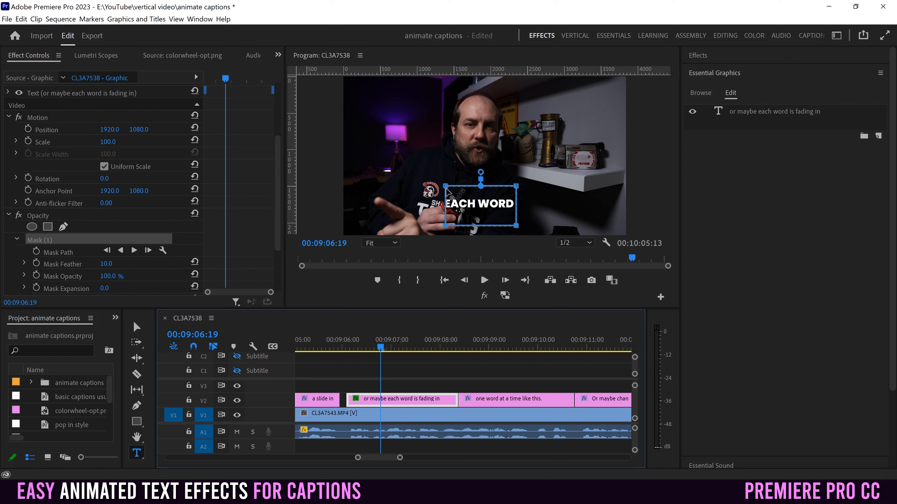
# Stretch the mask's four corners outward so that the rectangle encloses the entire caption line
pyautogui.moveTo(445, 189); pyautogui.dragTo(356, 187)
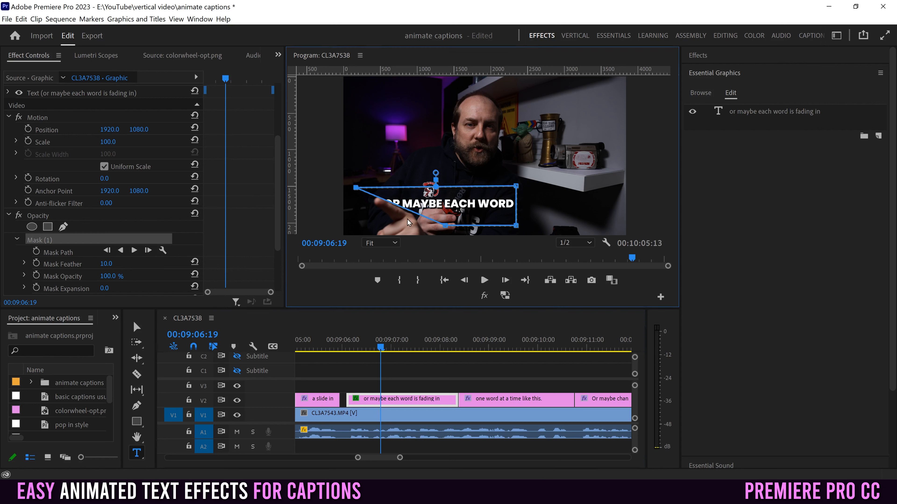
pyautogui.moveTo(448, 227); pyautogui.dragTo(374, 225)
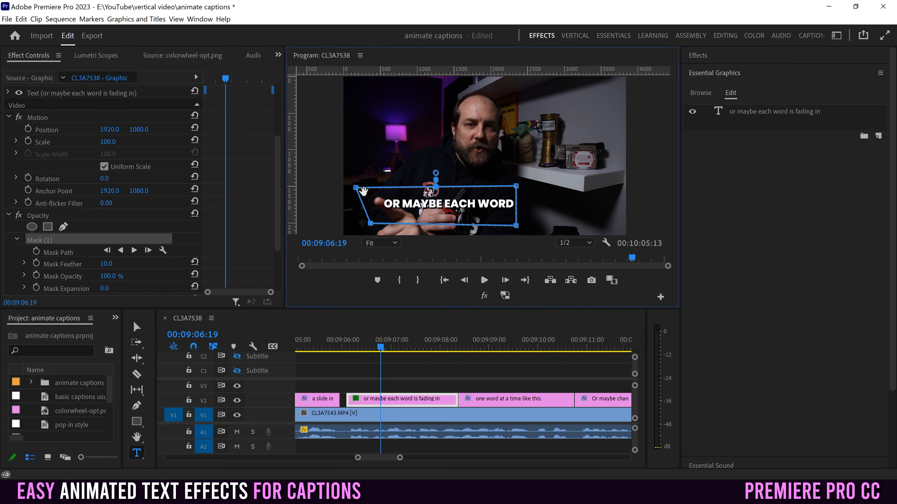
pyautogui.moveTo(356, 189); pyautogui.dragTo(374, 186)
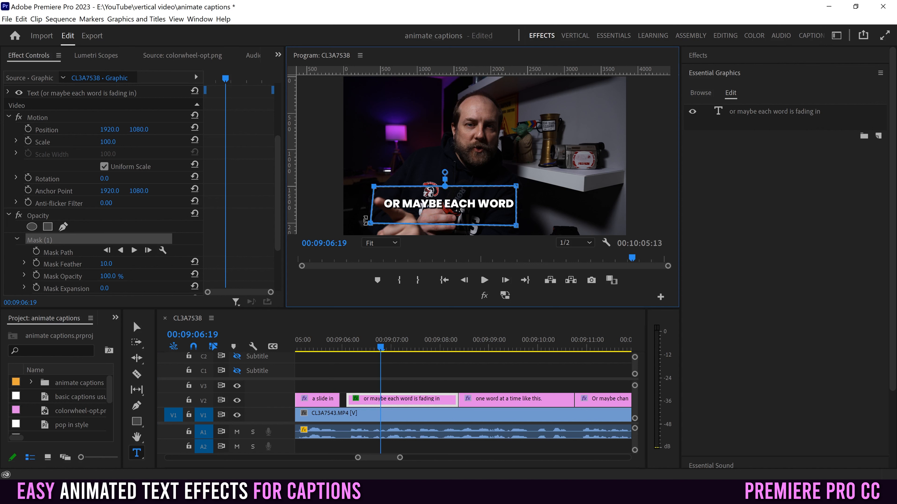
pyautogui.moveTo(372, 224); pyautogui.dragTo(375, 225)
pyautogui.moveTo(517, 187); pyautogui.dragTo(582, 187)
pyautogui.moveTo(517, 227); pyautogui.dragTo(596, 224)
pyautogui.moveTo(592, 186); pyautogui.dragTo(596, 184)
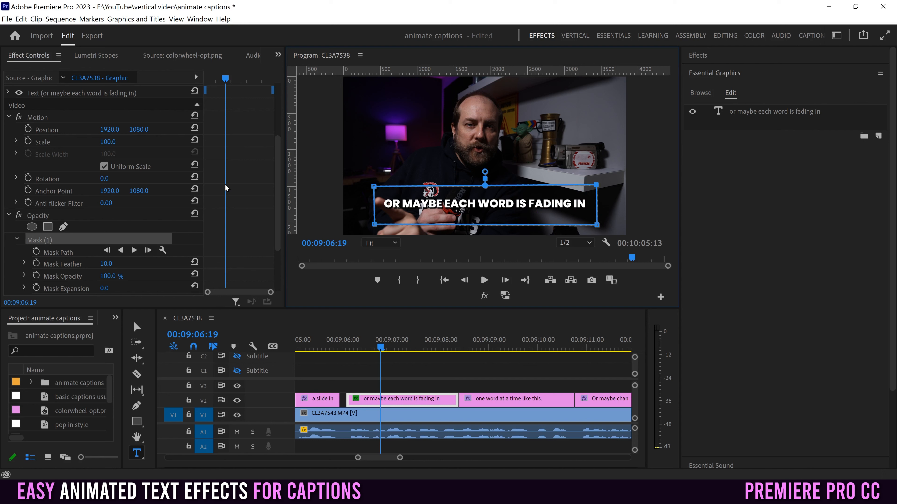
# Set the caption mask's Mask Feather to 75
pyautogui.moveTo(277, 170); pyautogui.dragTo(275, 210)
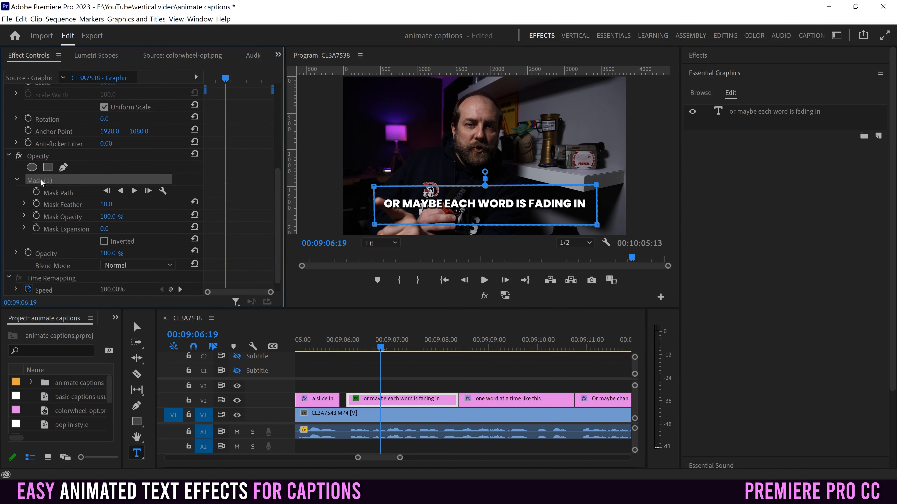
pyautogui.moveTo(101, 205); pyautogui.dragTo(125, 204)
pyautogui.moveTo(113, 204); pyautogui.dragTo(116, 206)
# At 00:09:06:03, slide the mask left until it clears the text and start Mask Path keyframing
pyautogui.click(350, 347)
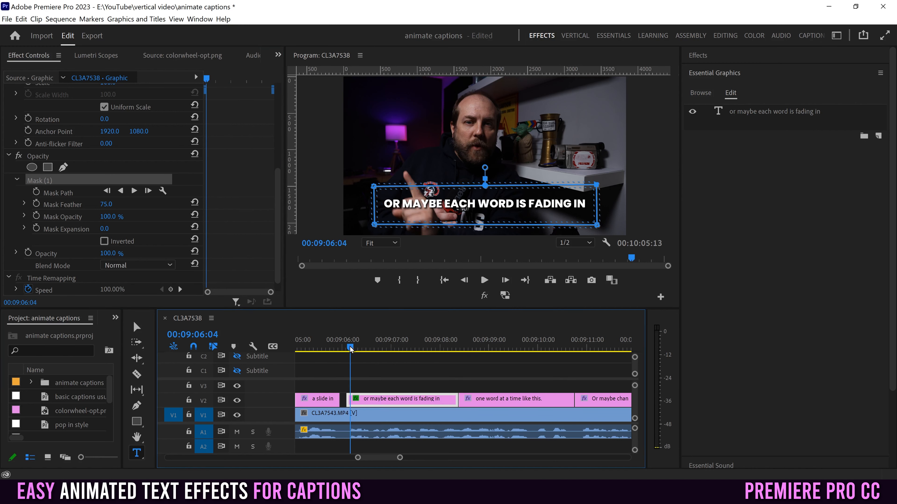
pyautogui.press('Left')
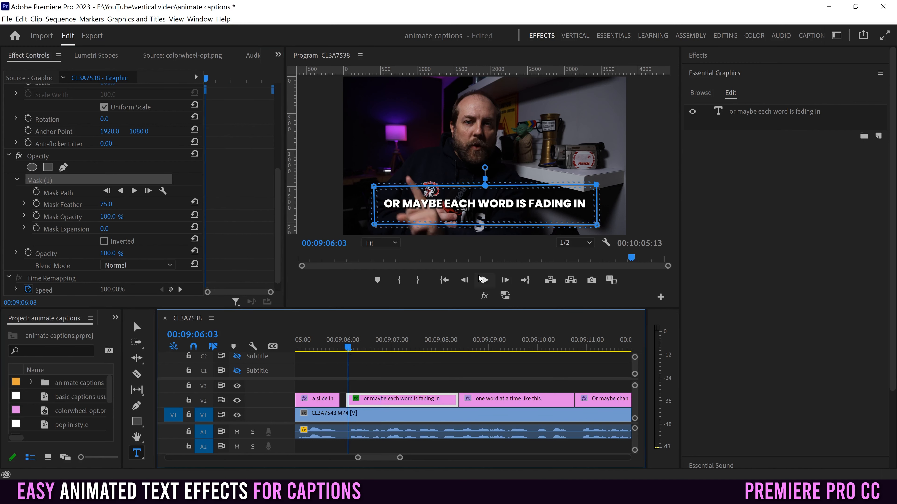
pyautogui.click(550, 208)
pyautogui.moveTo(549, 208); pyautogui.dragTo(344, 209)
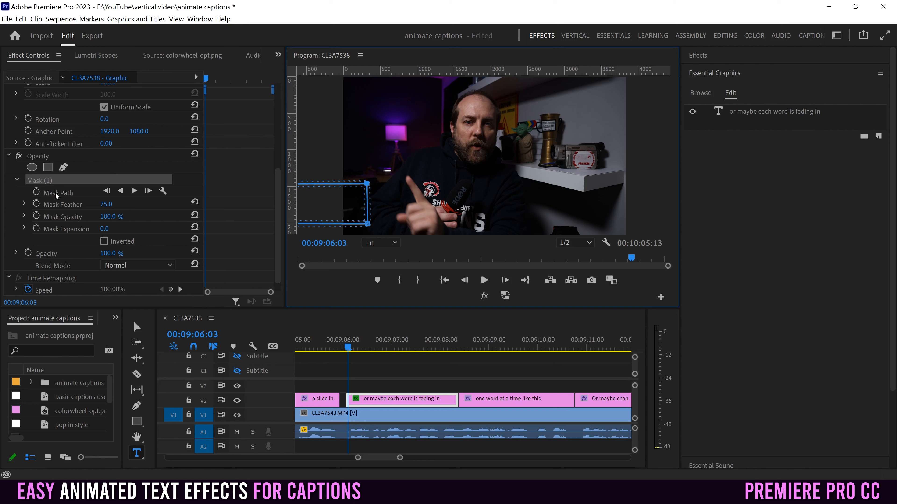
pyautogui.click(36, 193)
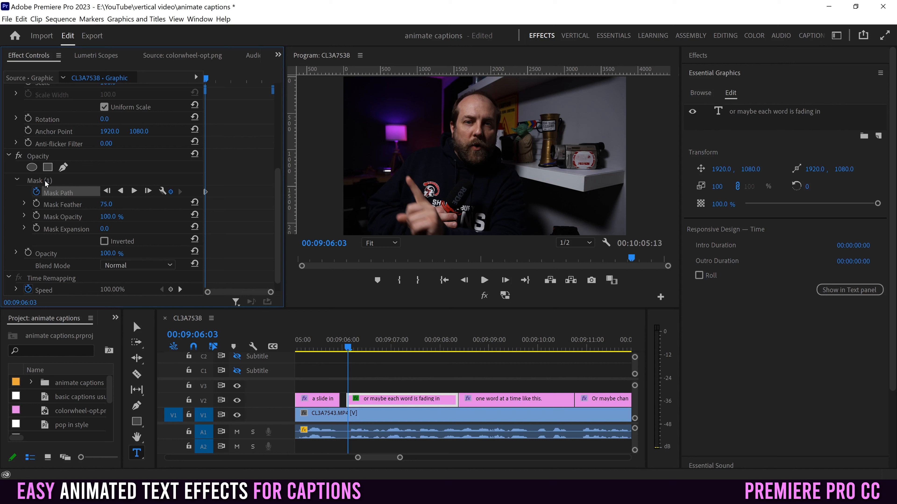
# At 00:09:08:08, move the mask back over the full caption to set the ending Mask Path keyframe
pyautogui.click(40, 182)
pyautogui.click(43, 181)
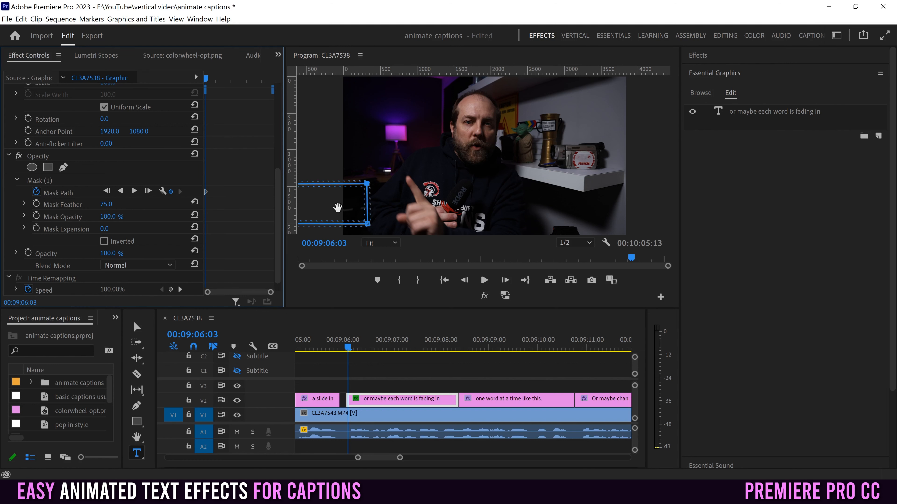
pyautogui.moveTo(382, 348); pyautogui.dragTo(457, 347)
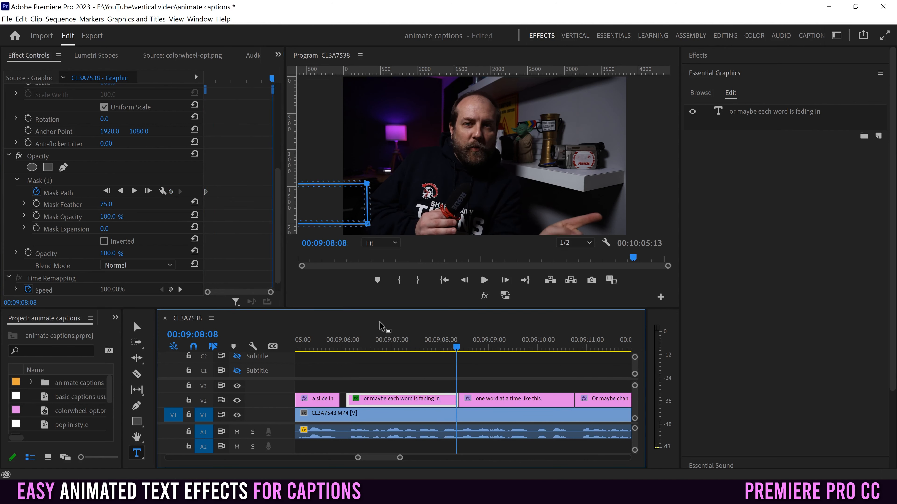
pyautogui.moveTo(323, 204); pyautogui.dragTo(550, 205)
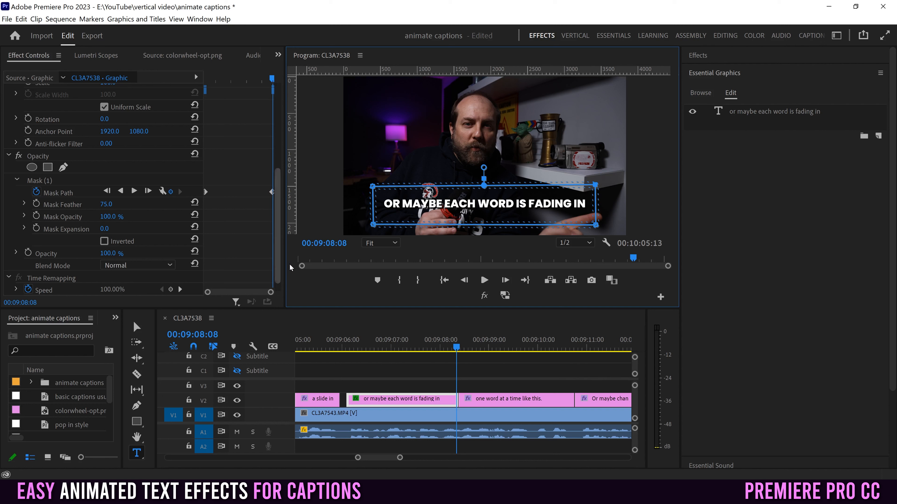
# Play the masked caption from 00:09:06:03 and replay part of it to check the reveal against the speech
pyautogui.click(349, 347)
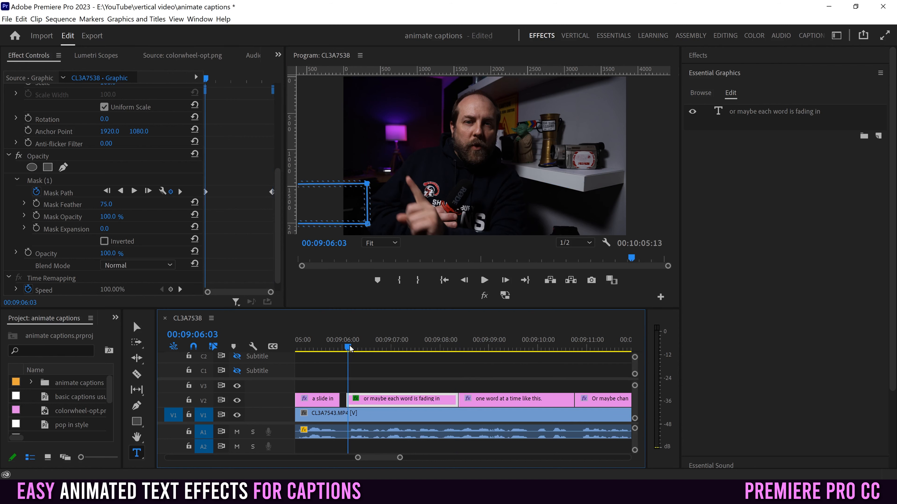
pyautogui.press('space')
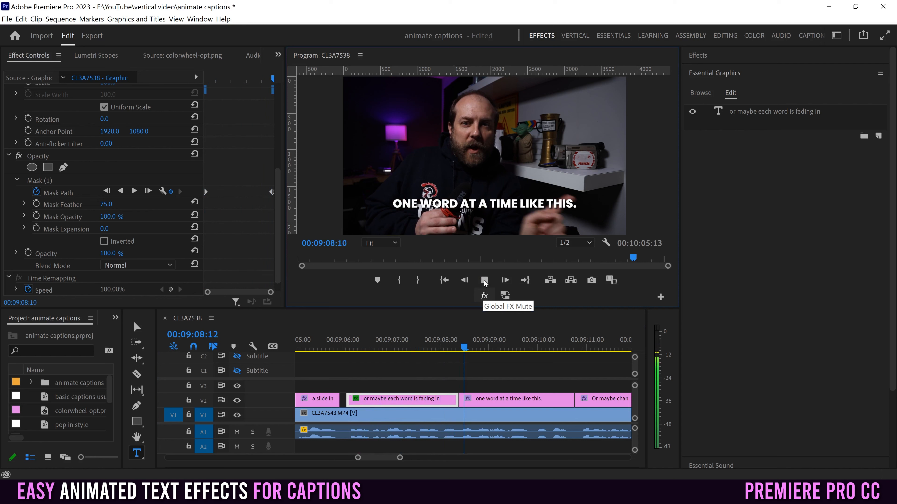
pyautogui.press('space')
pyautogui.moveTo(373, 345)
pyautogui.mouseDown()
pyautogui.moveTo(444, 341)
pyautogui.moveTo(380, 346)
pyautogui.mouseUp()
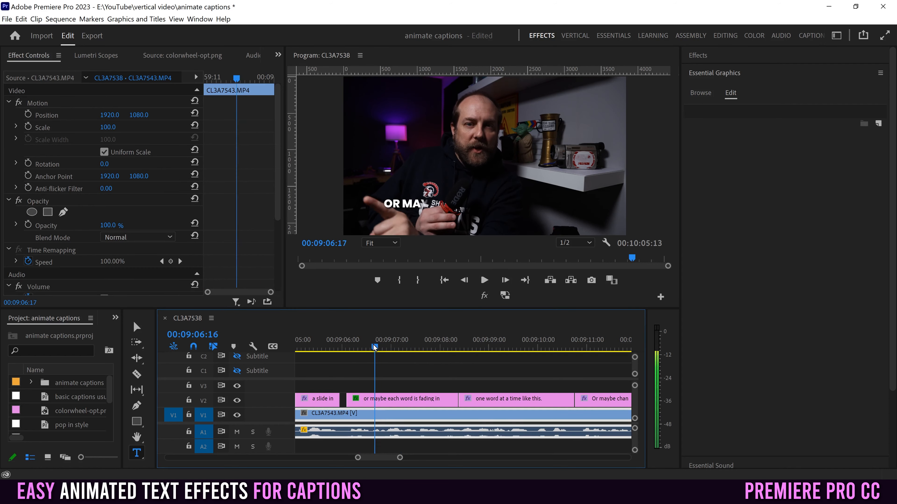
pyautogui.click(484, 281)
pyautogui.click(484, 280)
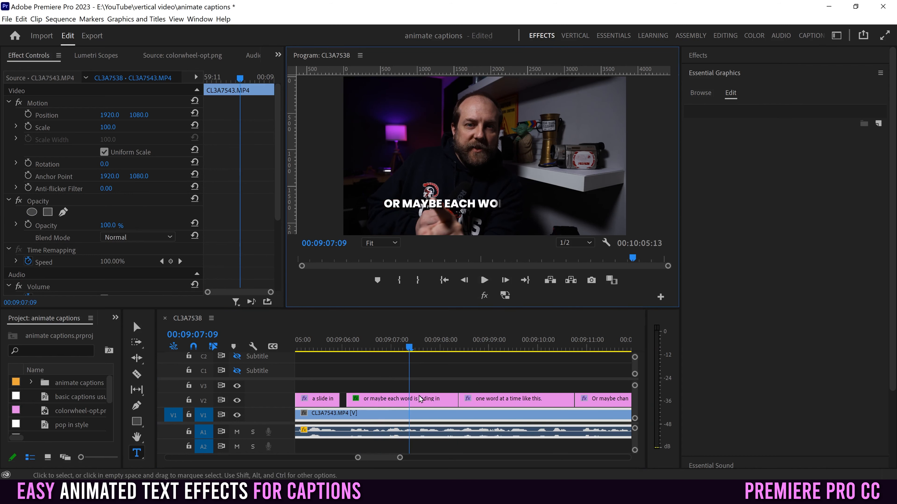
# At 00:09:07:04, shift the mask right past "each word" to add a middle Mask Path keyframe
pyautogui.moveTo(408, 349)
pyautogui.mouseDown()
pyautogui.moveTo(390, 350)
pyautogui.moveTo(398, 351)
pyautogui.mouseUp()
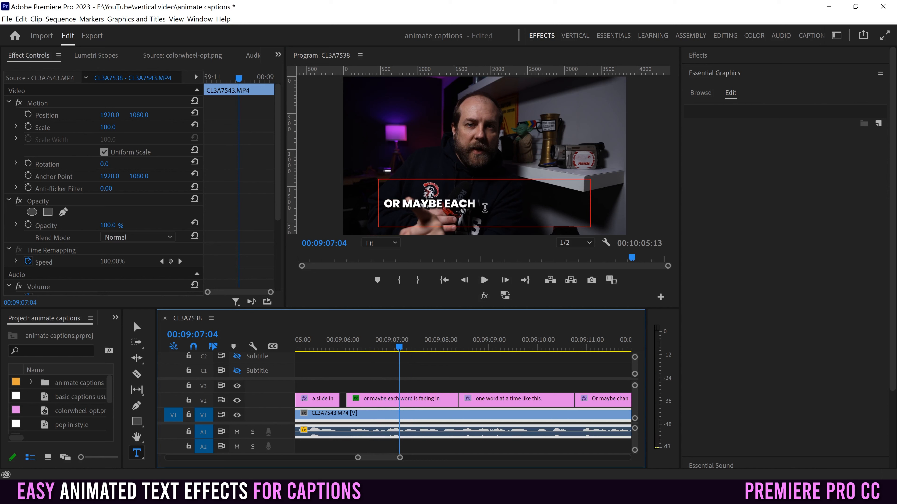
pyautogui.click(404, 403)
pyautogui.moveTo(278, 175); pyautogui.dragTo(276, 269)
pyautogui.click(56, 169)
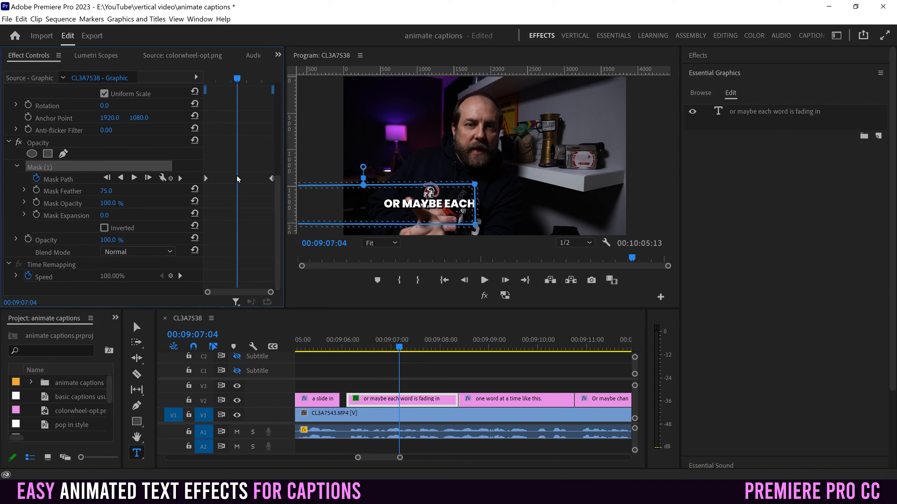
pyautogui.moveTo(355, 205); pyautogui.dragTo(383, 204)
pyautogui.moveTo(395, 205); pyautogui.dragTo(398, 205)
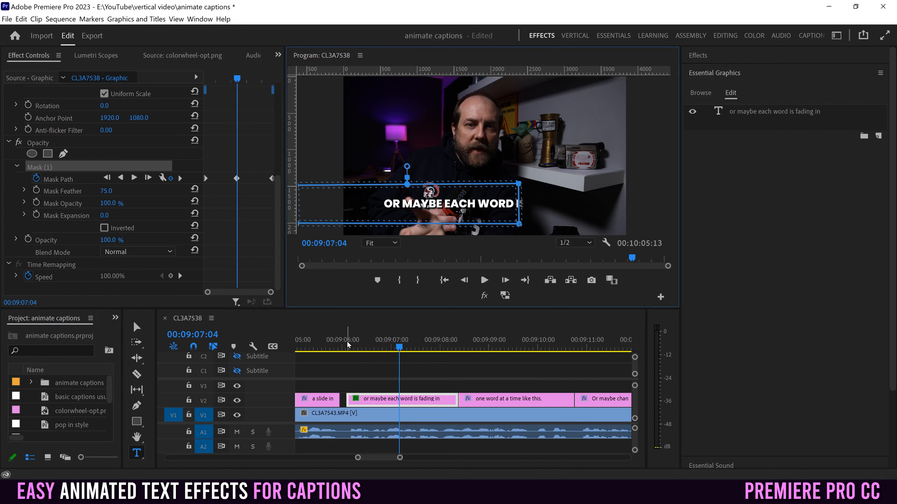
# Play the caption from its start to check the retimed word-by-word reveal
pyautogui.click(347, 344)
pyautogui.click(484, 281)
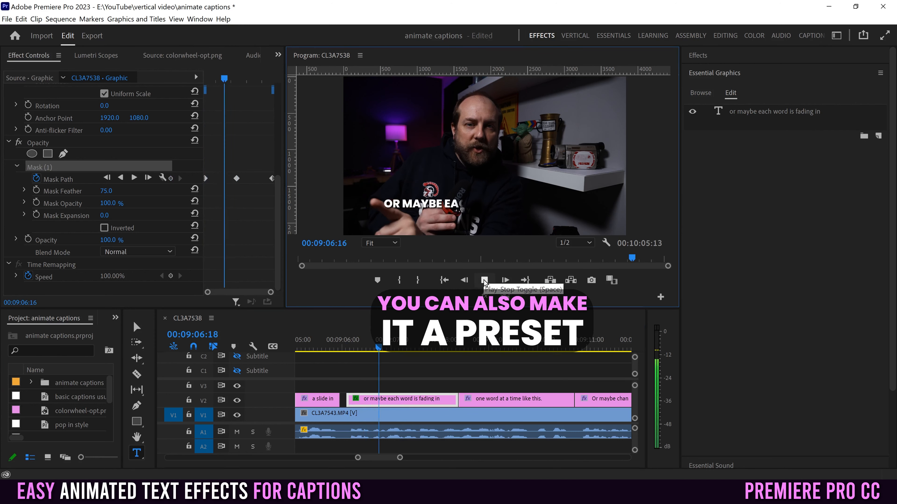
pyautogui.click(484, 281)
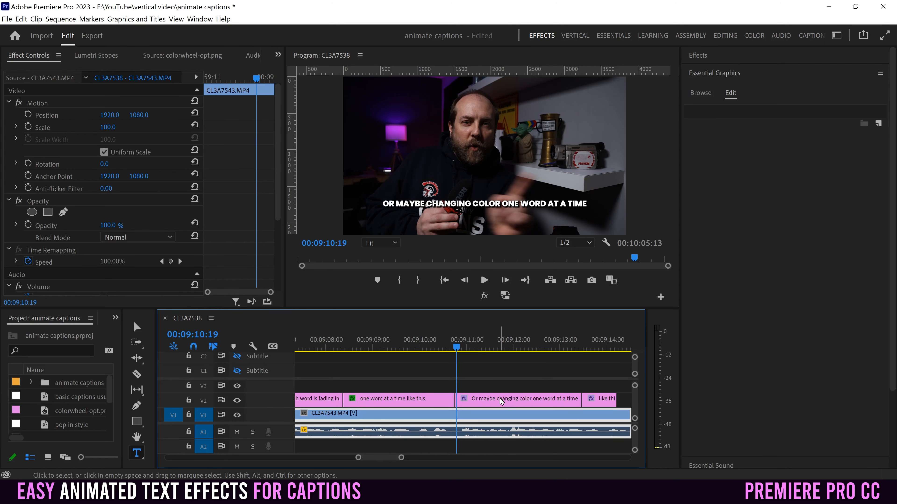
# Duplicate the "Or maybe changing color one word at a time" caption onto track V3 directly above the original
pyautogui.click(499, 398)
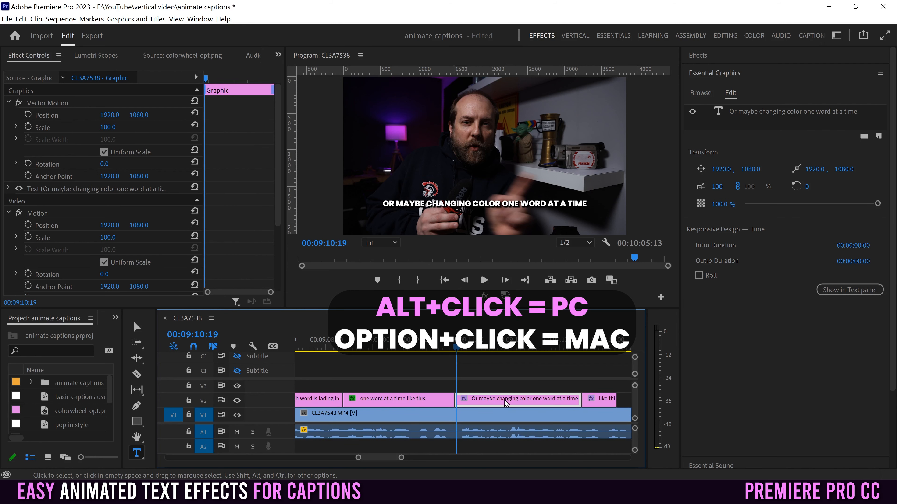
pyautogui.moveTo(504, 400); pyautogui.dragTo(504, 389)
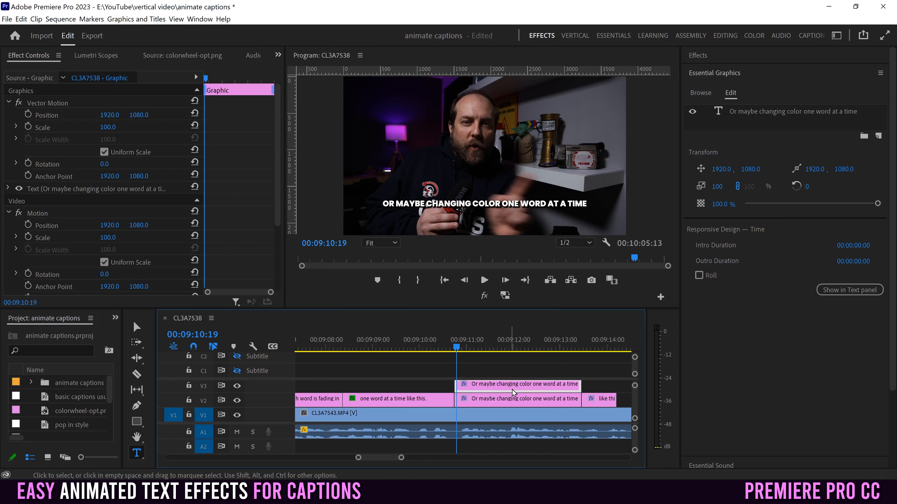
# Change the V3 copy's text fill to a saturated yellow-orange and turn off its shadow
pyautogui.tripleClick(495, 203)
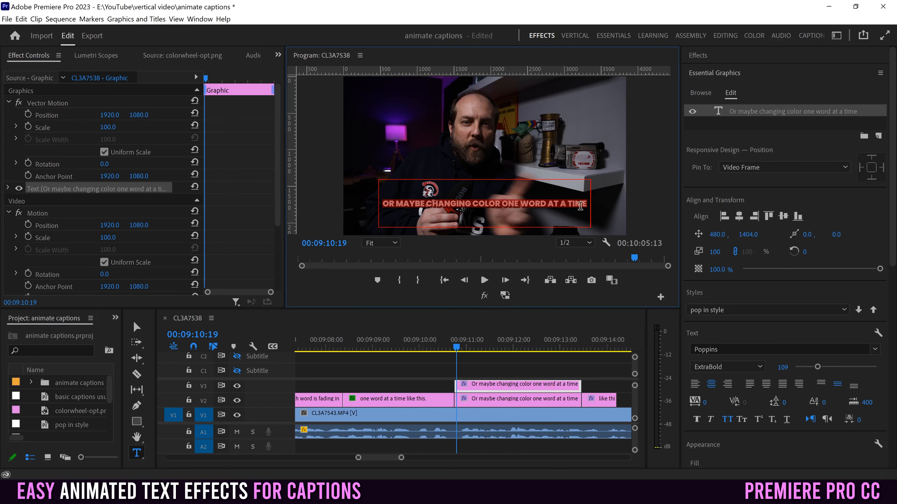
pyautogui.moveTo(888, 195); pyautogui.dragTo(886, 325)
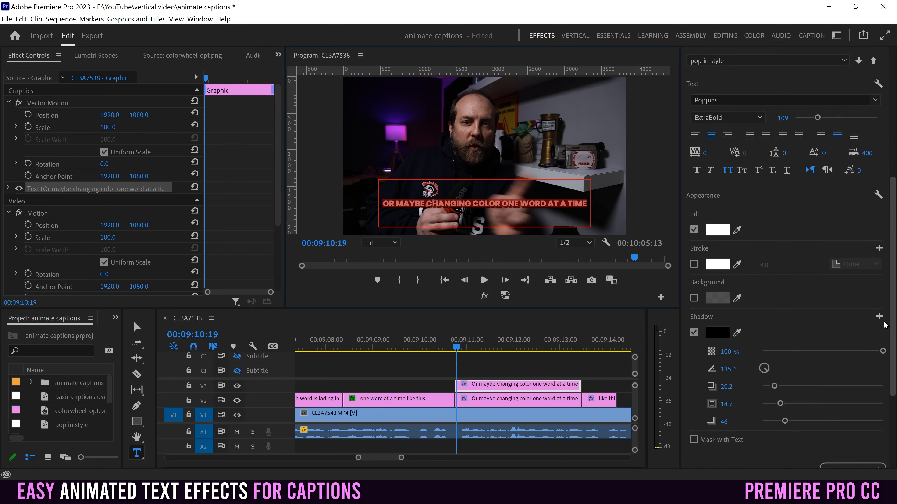
pyautogui.click(718, 231)
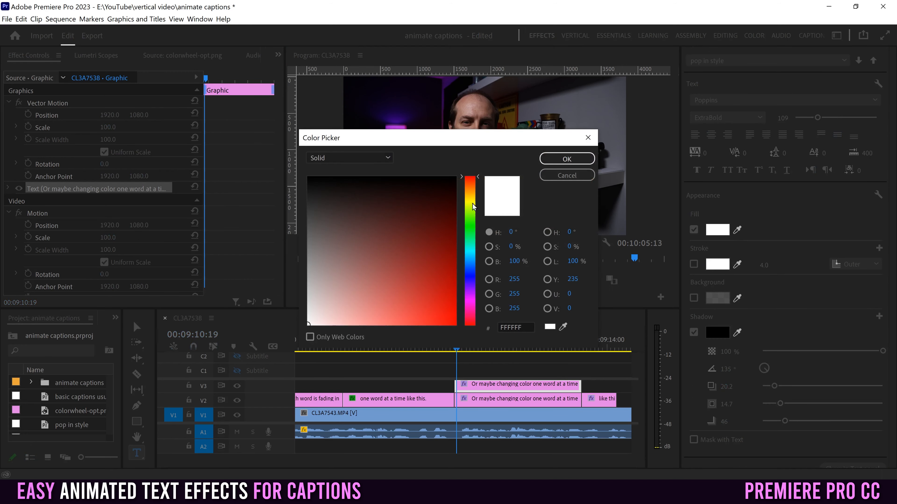
pyautogui.click(471, 200)
pyautogui.moveTo(471, 205); pyautogui.dragTo(472, 199)
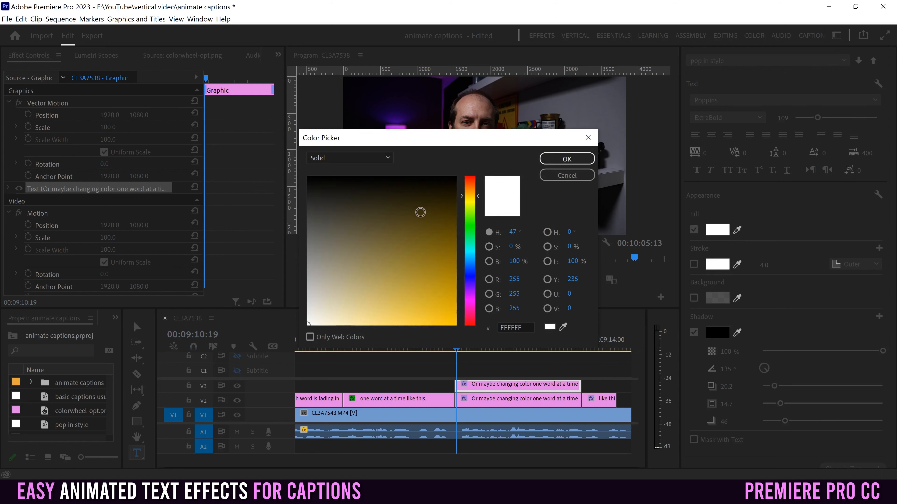
pyautogui.moveTo(420, 212); pyautogui.dragTo(455, 325)
pyautogui.click(566, 159)
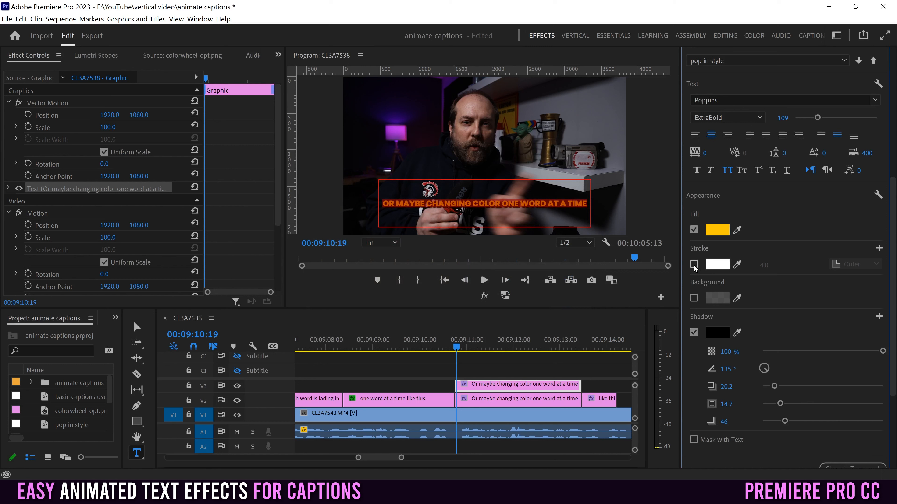
pyautogui.click(693, 333)
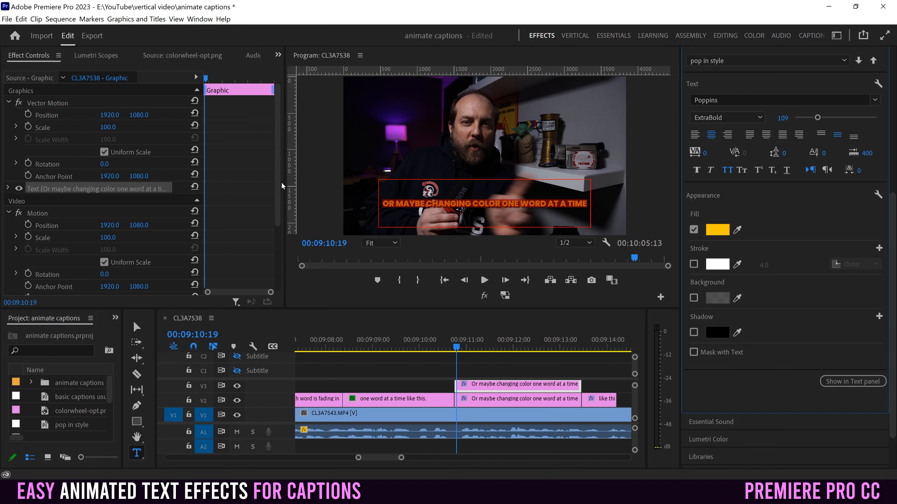
# Add a rectangular opacity mask to the V3 caption copy and reshape it to enclose the whole line of text
pyautogui.moveTo(279, 163); pyautogui.dragTo(278, 233)
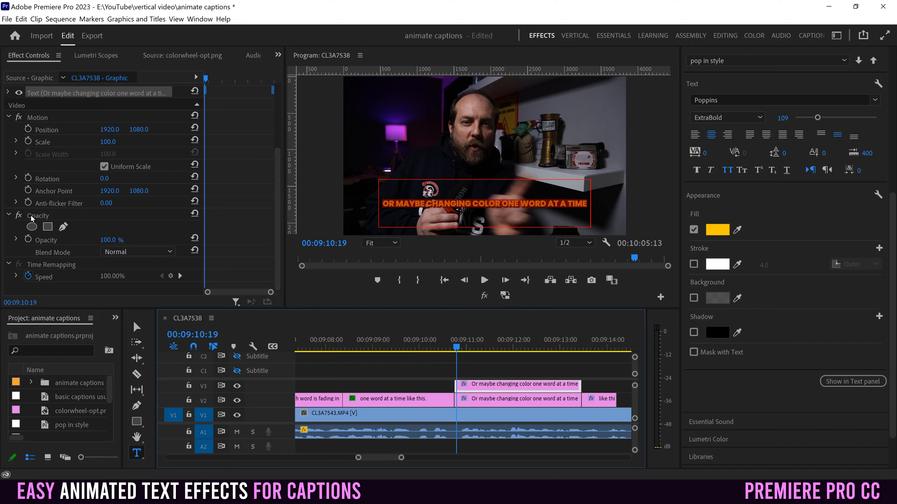
pyautogui.click(47, 228)
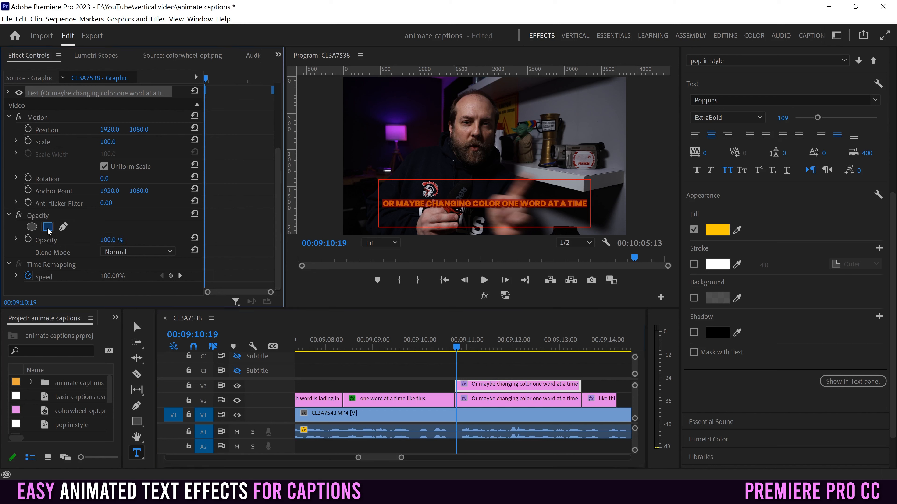
pyautogui.moveTo(477, 158); pyautogui.dragTo(599, 187)
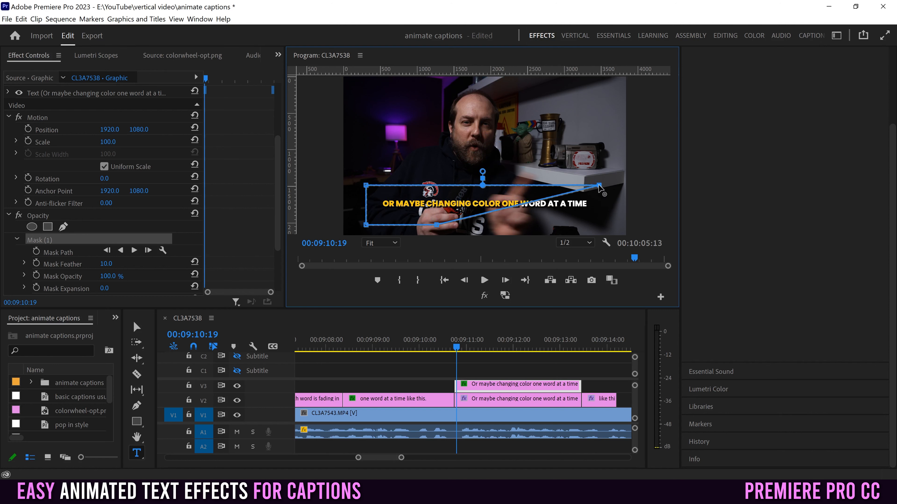
pyautogui.moveTo(438, 228); pyautogui.dragTo(597, 224)
pyautogui.moveTo(600, 186); pyautogui.dragTo(595, 184)
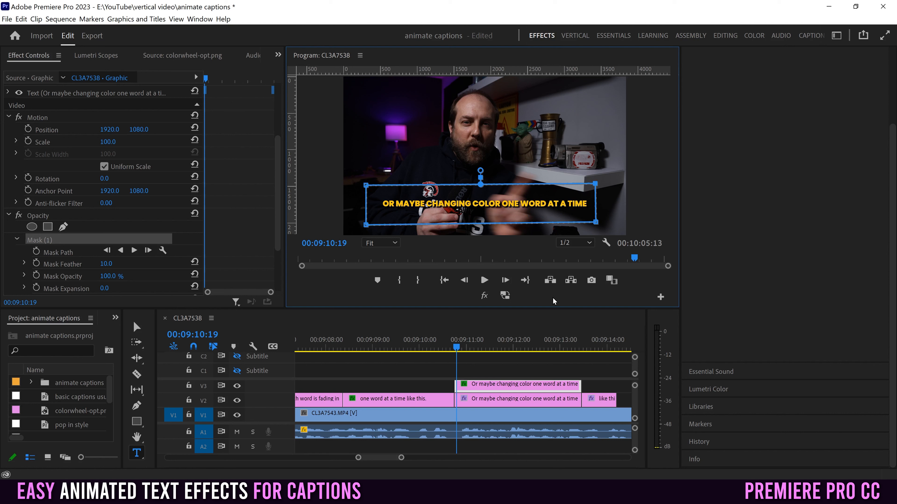
# Keyframe the Mask Path from just left of the caption at 00:09:10:19 to covering the full line at 00:09:13:10
pyautogui.click(37, 252)
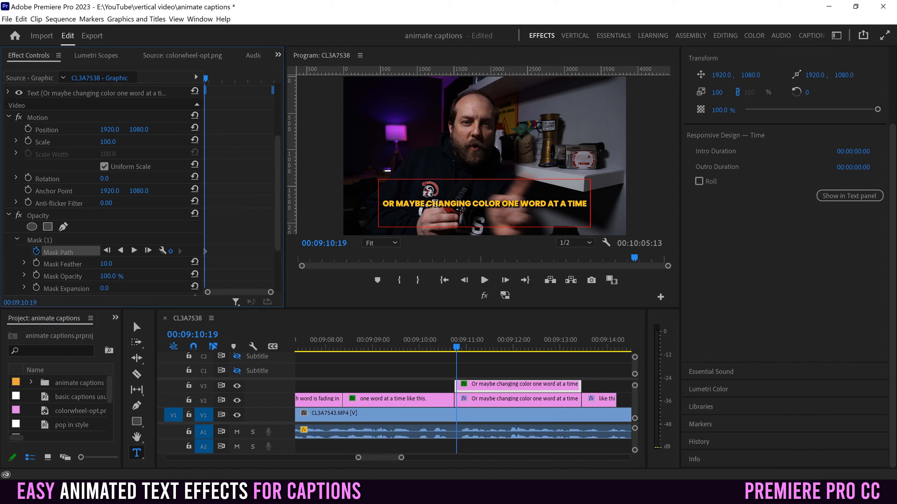
pyautogui.click(42, 240)
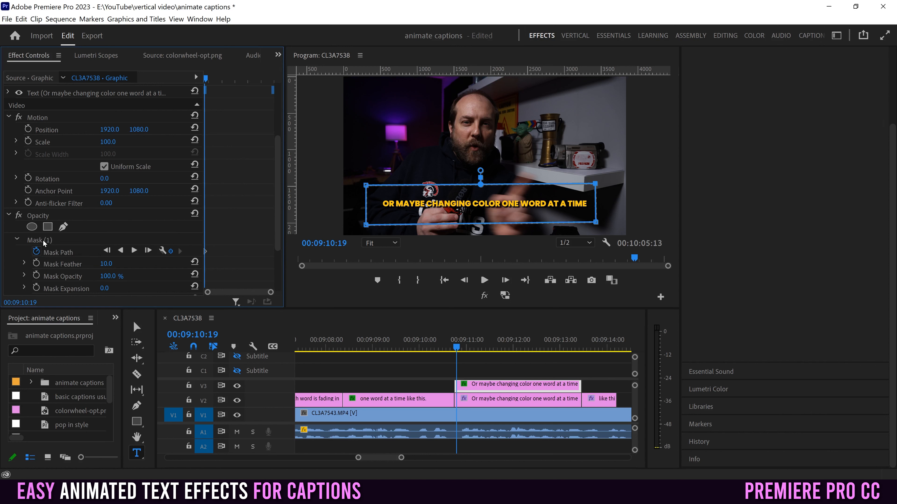
pyautogui.moveTo(570, 211); pyautogui.dragTo(350, 214)
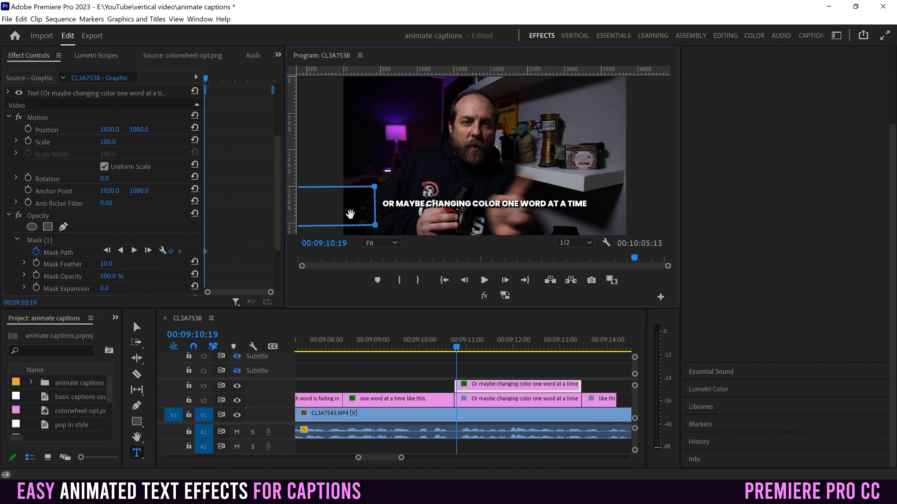
pyautogui.moveTo(564, 340); pyautogui.dragTo(580, 339)
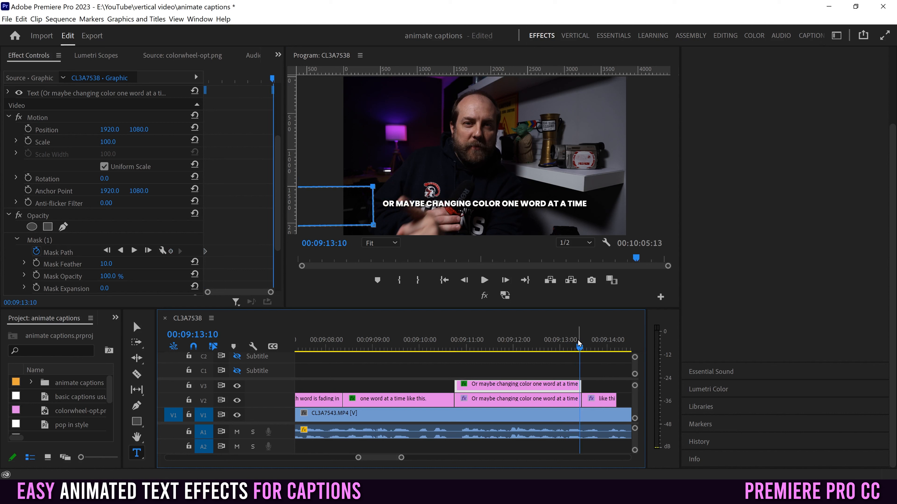
pyautogui.moveTo(324, 205); pyautogui.dragTo(552, 205)
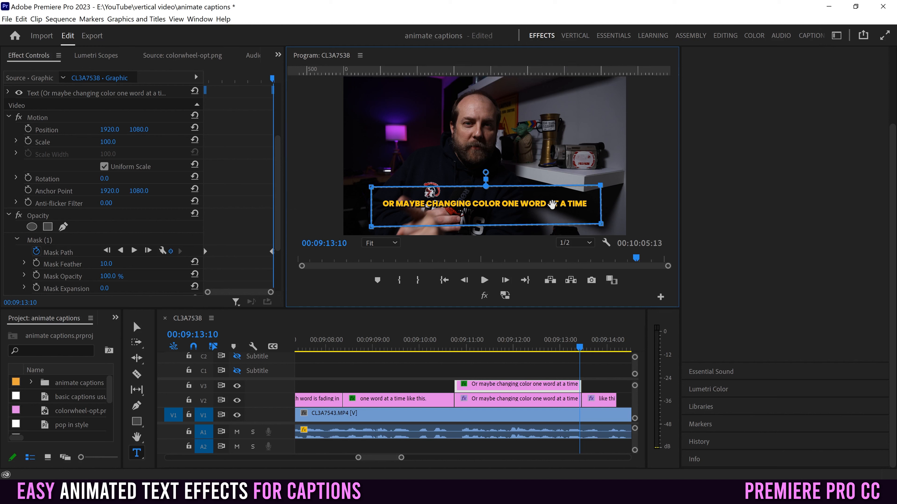
# Play the caption from its start to check the yellow color sweep across the words
pyautogui.click(455, 343)
pyautogui.click(483, 281)
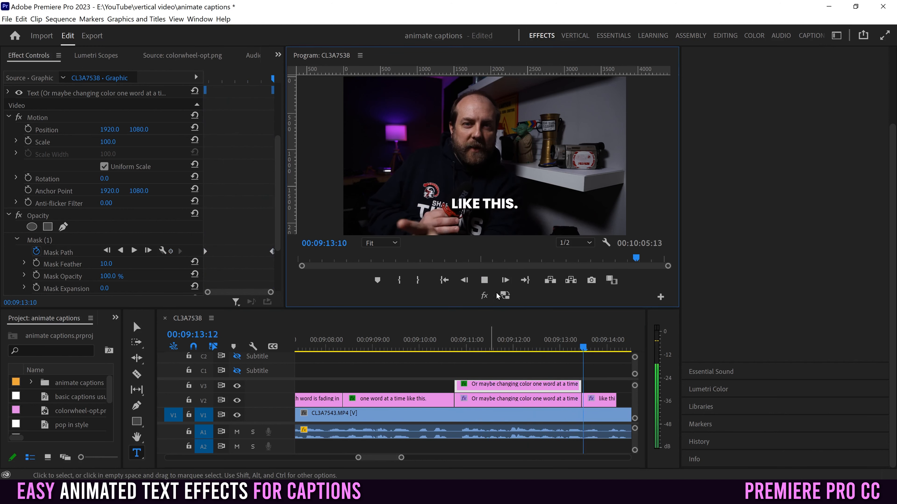
pyautogui.press('space')
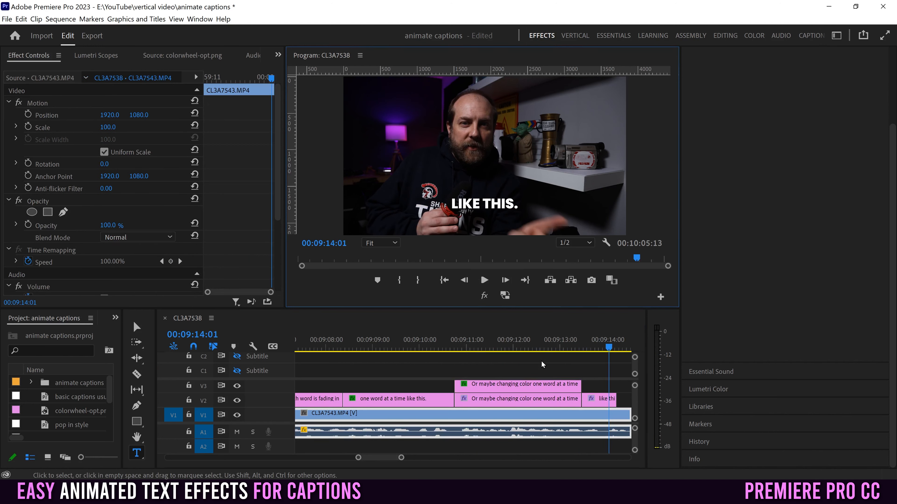
# Go to 00:09:11:22 and select the V3 caption's opacity mask for editing
pyautogui.click(510, 342)
pyautogui.click(513, 387)
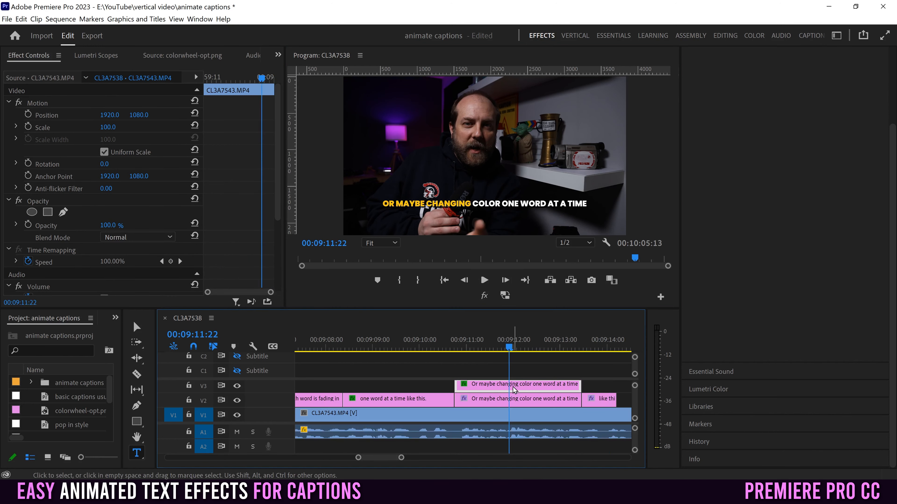
pyautogui.moveTo(277, 155); pyautogui.dragTo(275, 248)
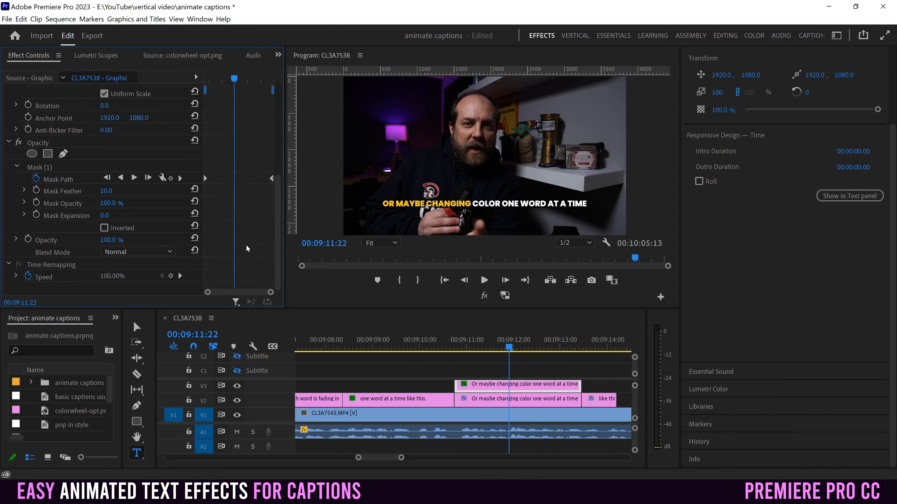
pyautogui.click(48, 168)
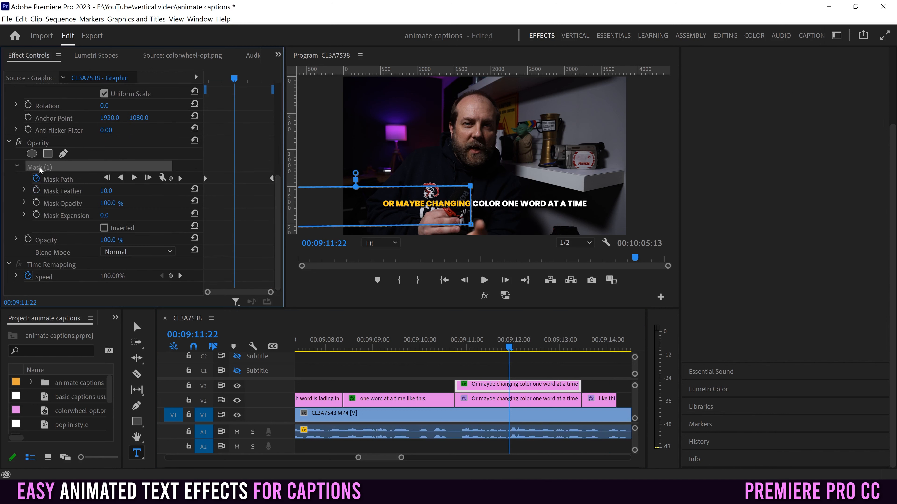